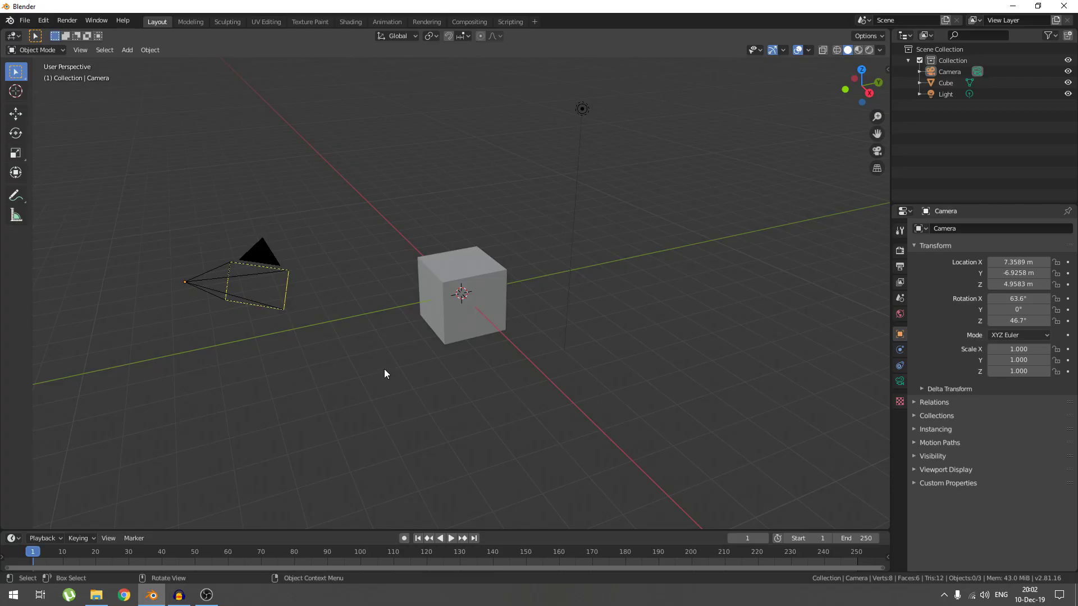
# - Delete the default cube and add a smooth-shaded Suzanne monkey head in its place
pyautogui.click(458, 265)
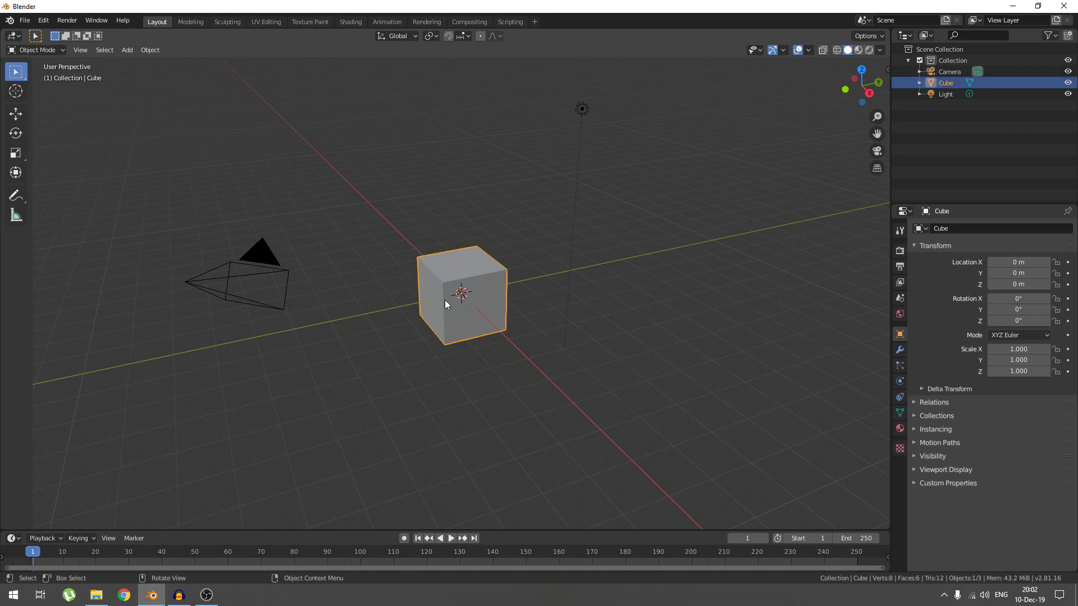
pyautogui.press('x')
pyautogui.click(445, 340)
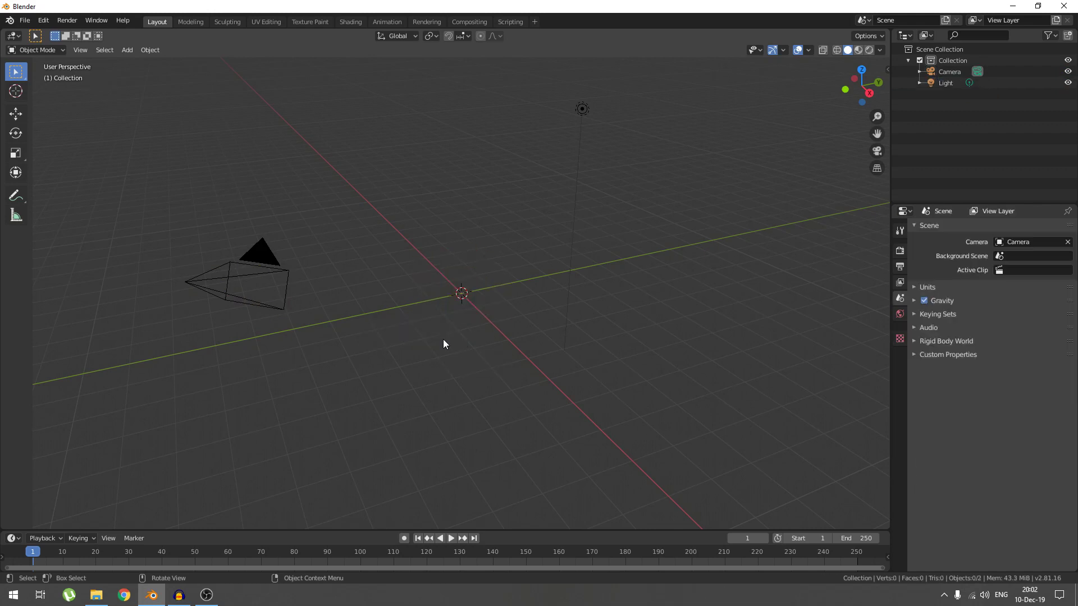
pyautogui.hotkey('shift', 'a')
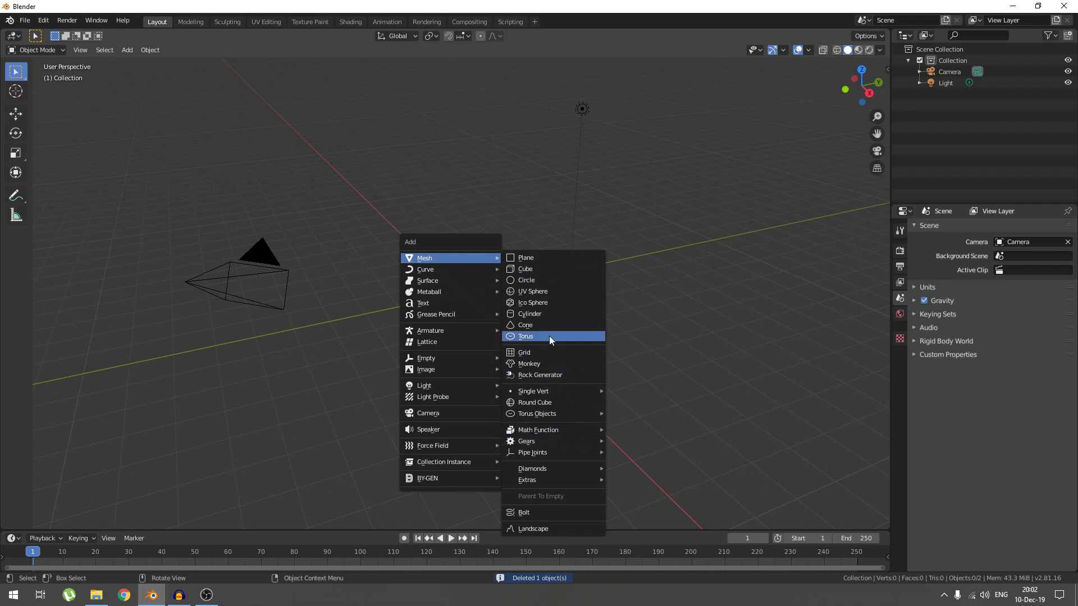
pyautogui.click(529, 364)
pyautogui.rightClick(460, 284)
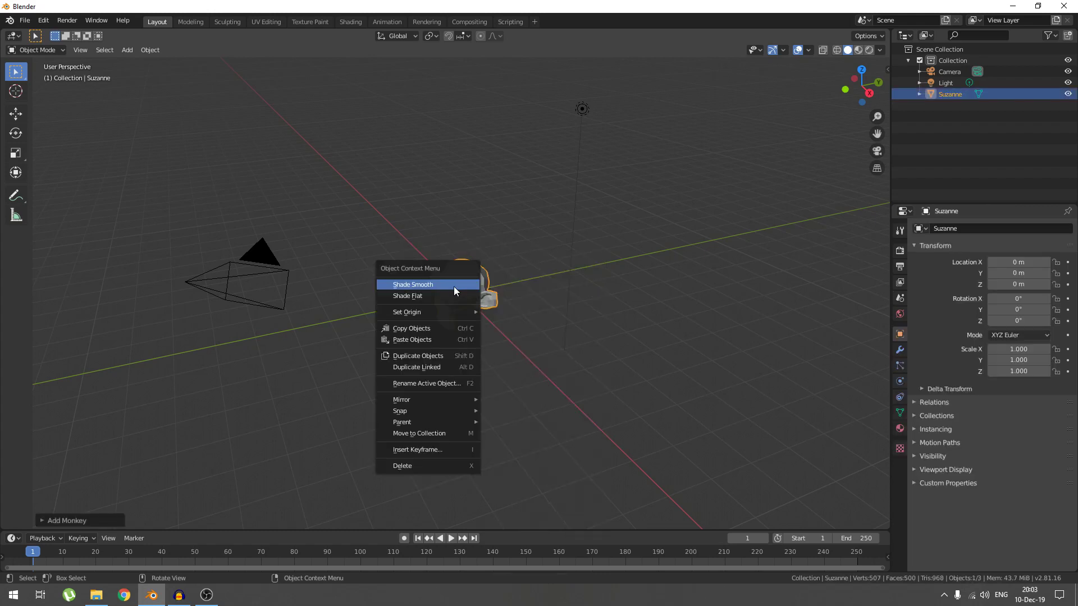
# - Add a Subdivision Surface modifier to Suzanne, then view it isolated from the top
pyautogui.click(900, 350)
pyautogui.click(935, 229)
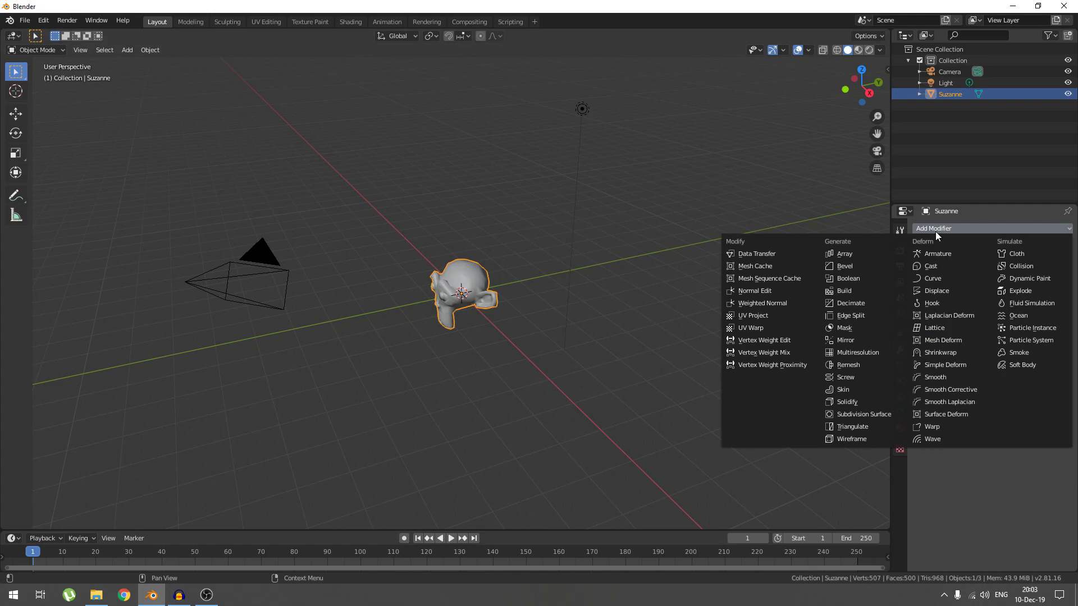
pyautogui.click(865, 413)
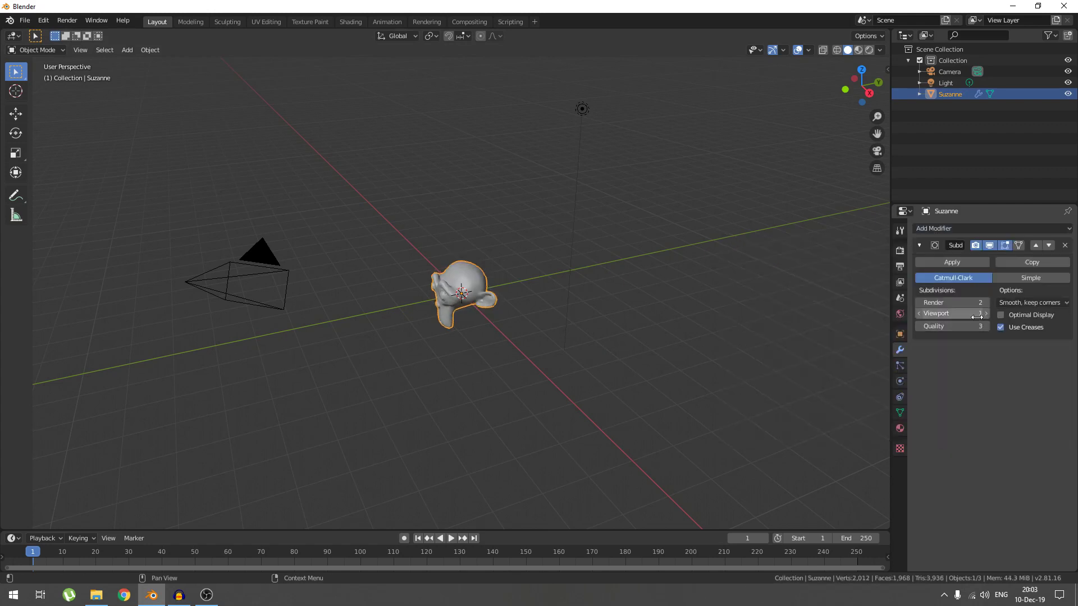
pyautogui.press('KP_Divide')
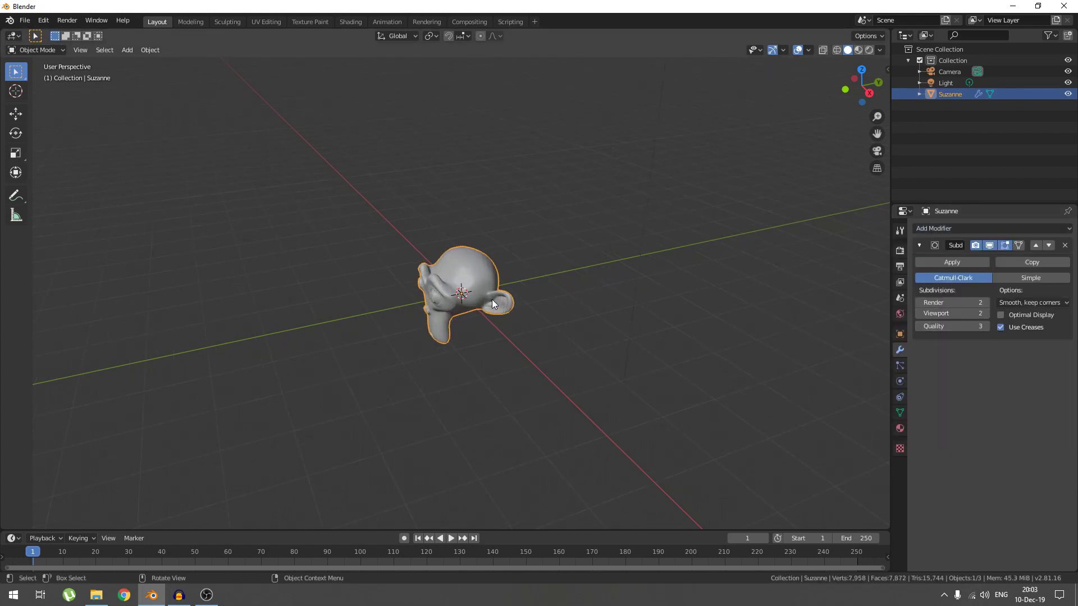
pyautogui.press('KP_7')
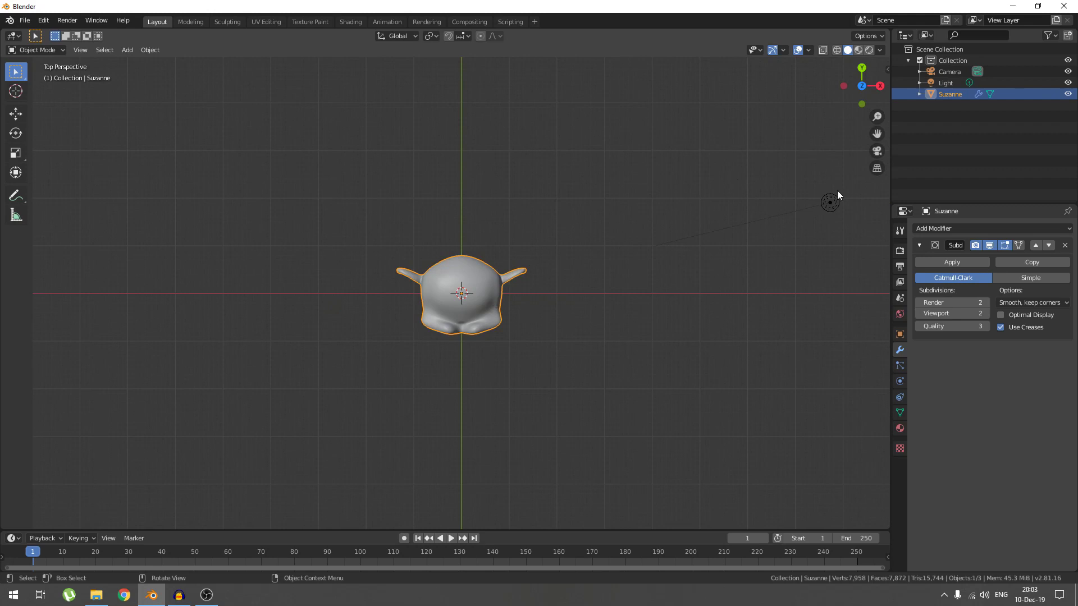
# - Move the light and lower it vertically so it sits beside Suzanne's head
pyautogui.click(829, 201)
pyautogui.scroll(-5, 829, 203)
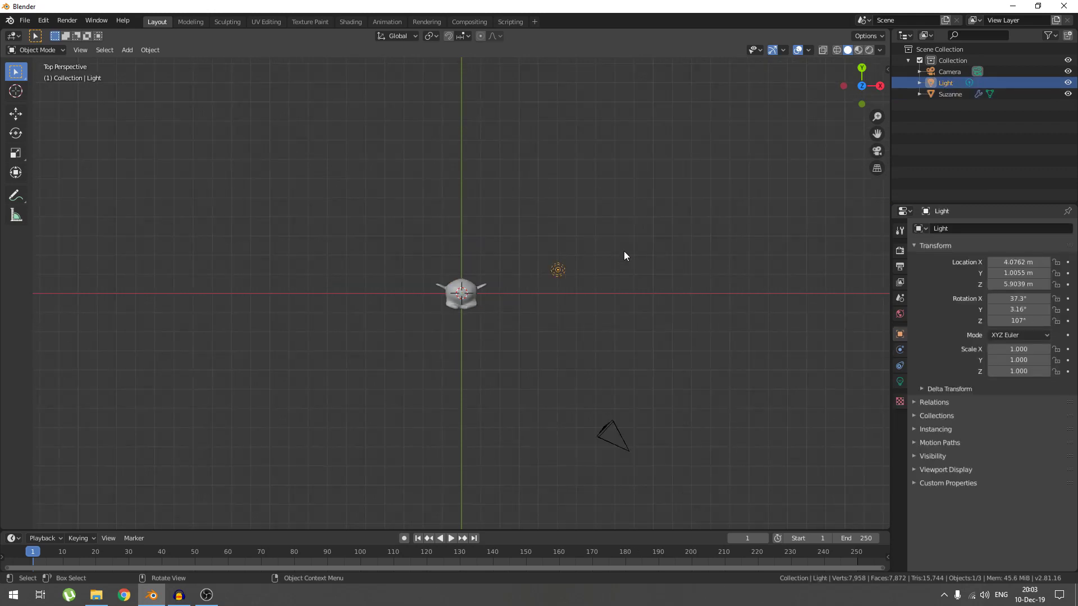
pyautogui.press('g')
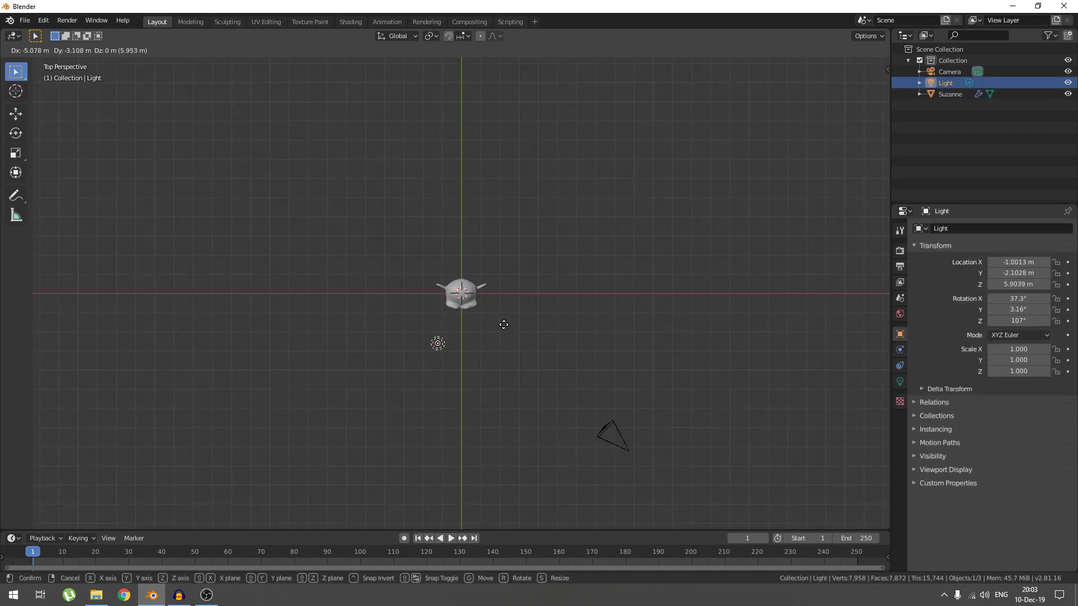
pyautogui.click(503, 325)
pyautogui.scroll(4, 536, 337)
pyautogui.moveTo(545, 347); pyautogui.dragTo(504, 300, button='middle')
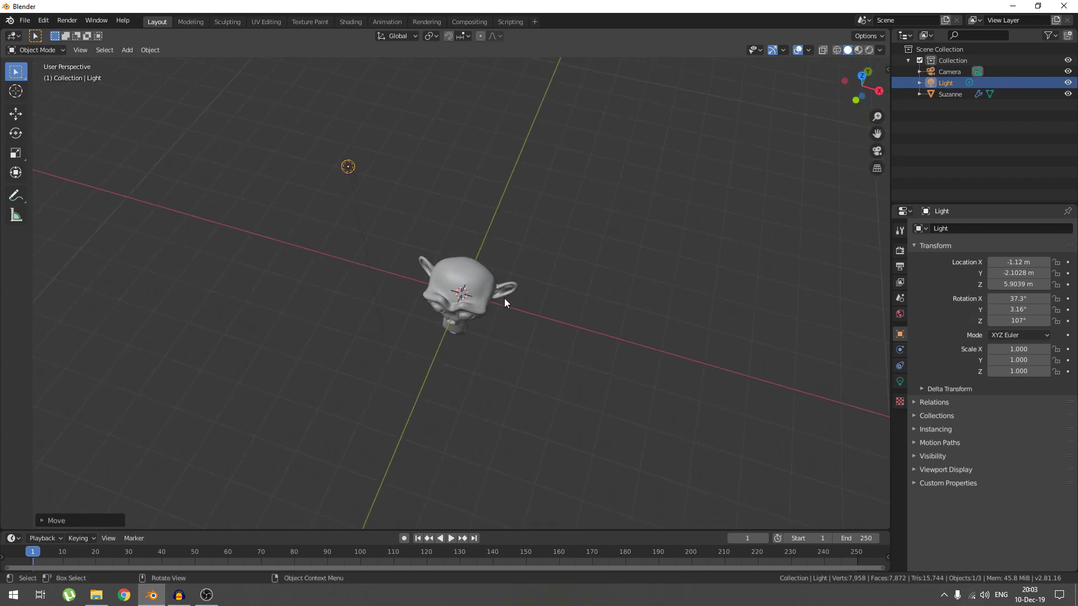
pyautogui.press('g')
pyautogui.press('z')
pyautogui.click(528, 446)
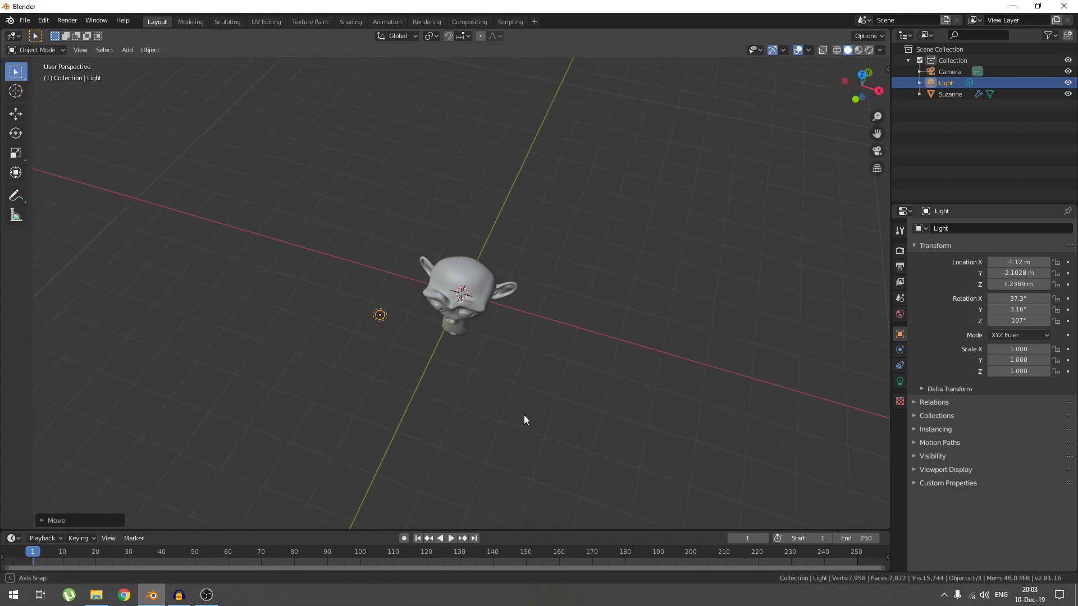
pyautogui.moveTo(524, 415); pyautogui.dragTo(500, 361, button='middle')
# - Fly the scene camera forward in walk mode until Suzanne fills the camera frame
pyautogui.press('KP_0')
pyautogui.scroll(2, 495, 360)
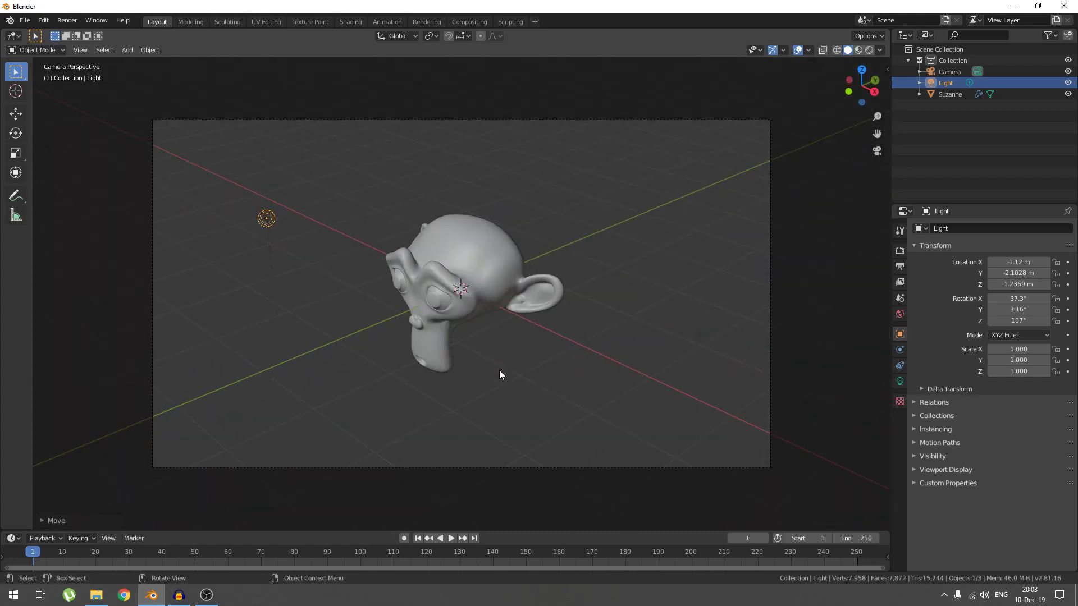
pyautogui.scroll(-1, 500, 369)
pyautogui.hotkey('shift', '`')
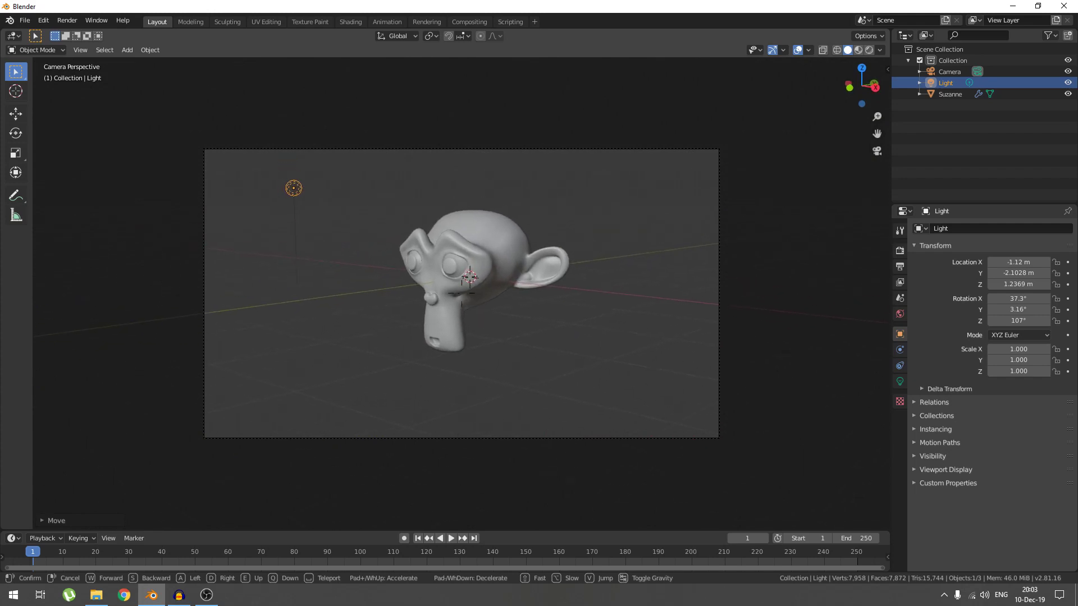
pyautogui.press('w')
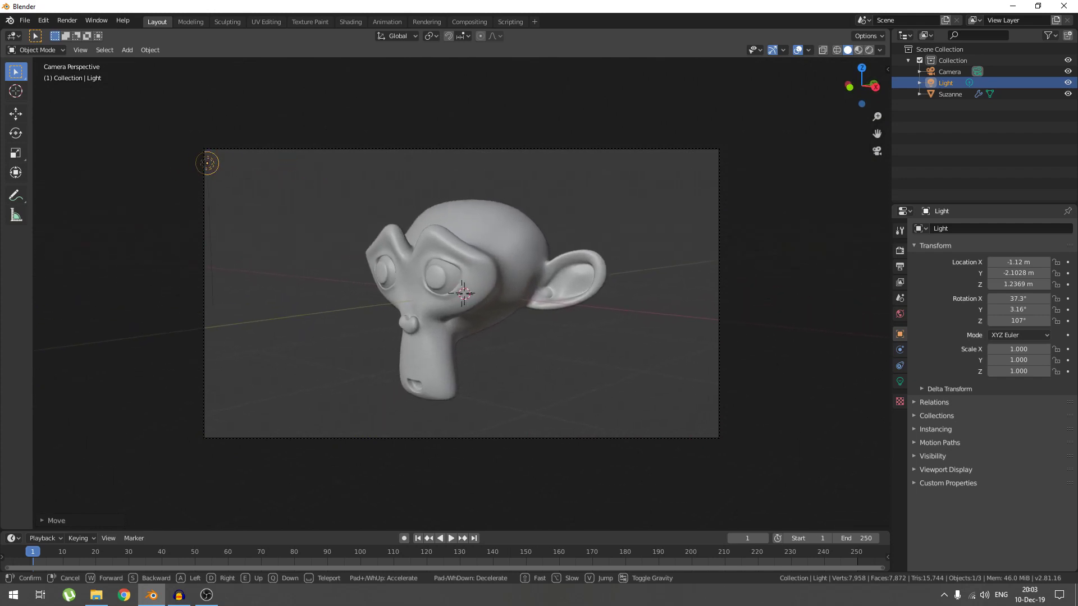
pyautogui.click(463, 294)
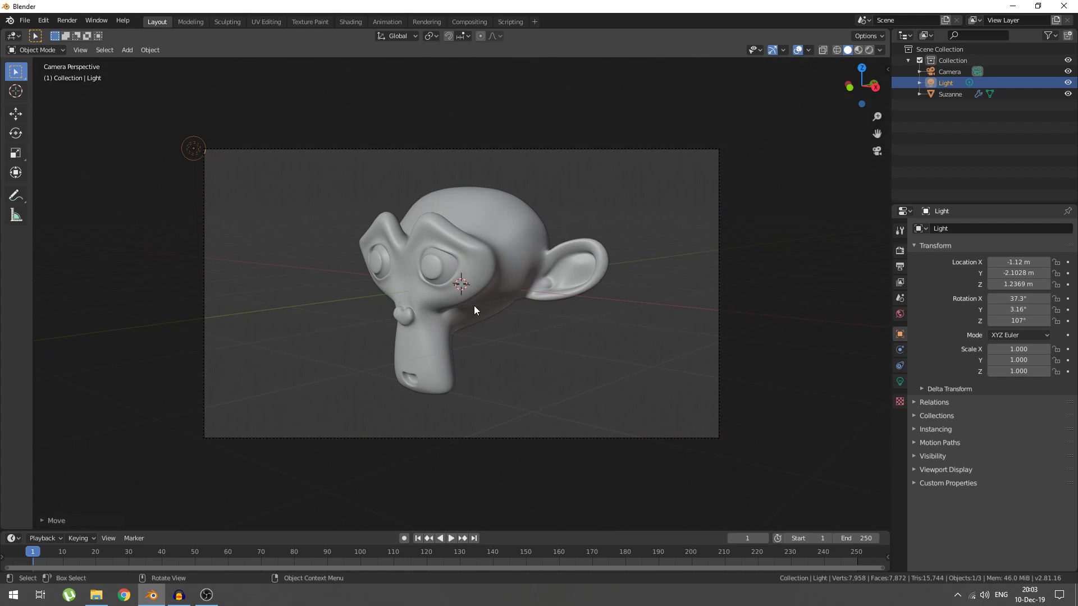
# - Switch the viewport to Rendered shading to preview the lit monkey
pyautogui.press('z')
pyautogui.click(497, 281)
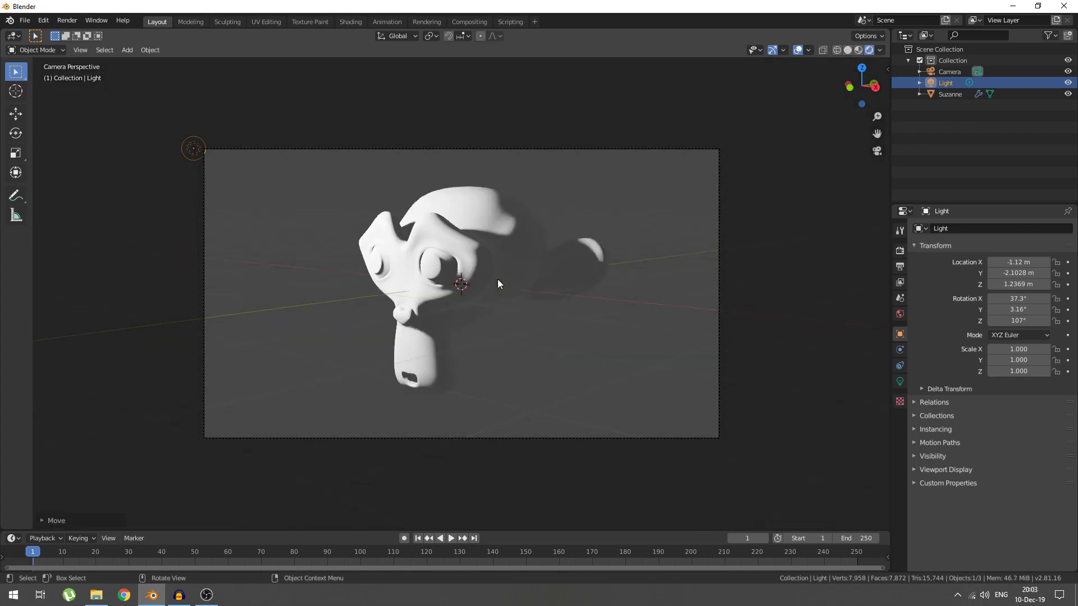
pyautogui.scroll(-4, 498, 278)
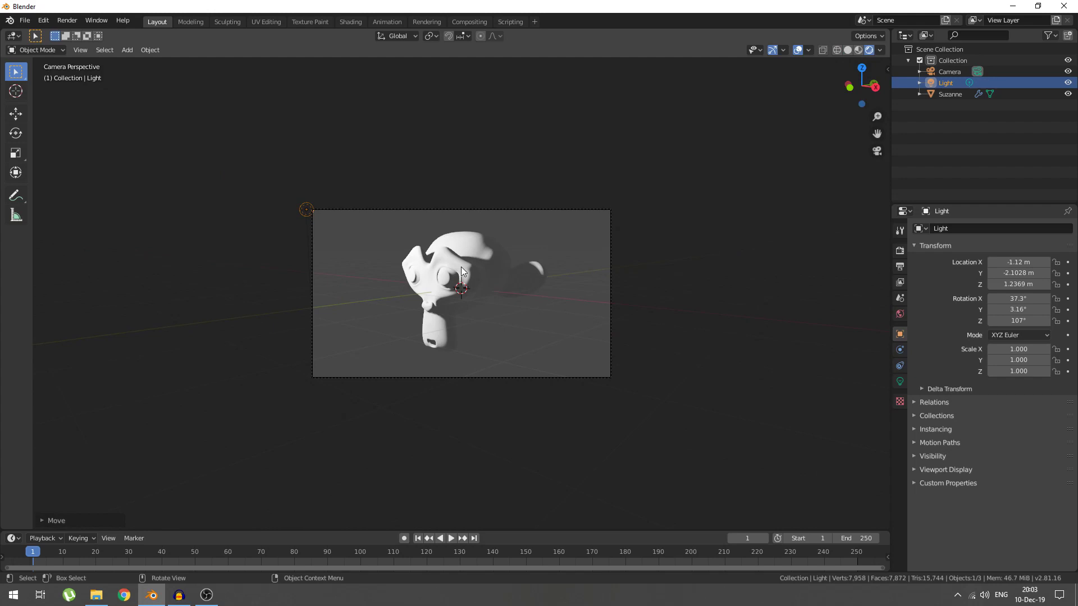
pyautogui.moveTo(462, 280); pyautogui.dragTo(491, 339, button='middle')
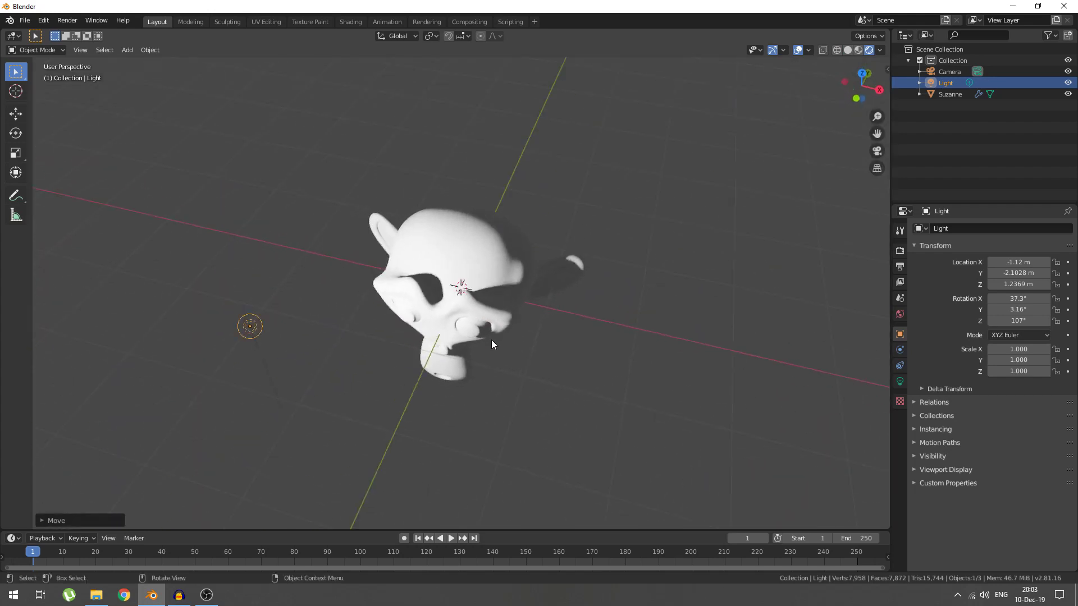
pyautogui.scroll(-3, 490, 339)
# - Lower the light vertically beside Suzanne and check it through the camera
pyautogui.click(358, 312)
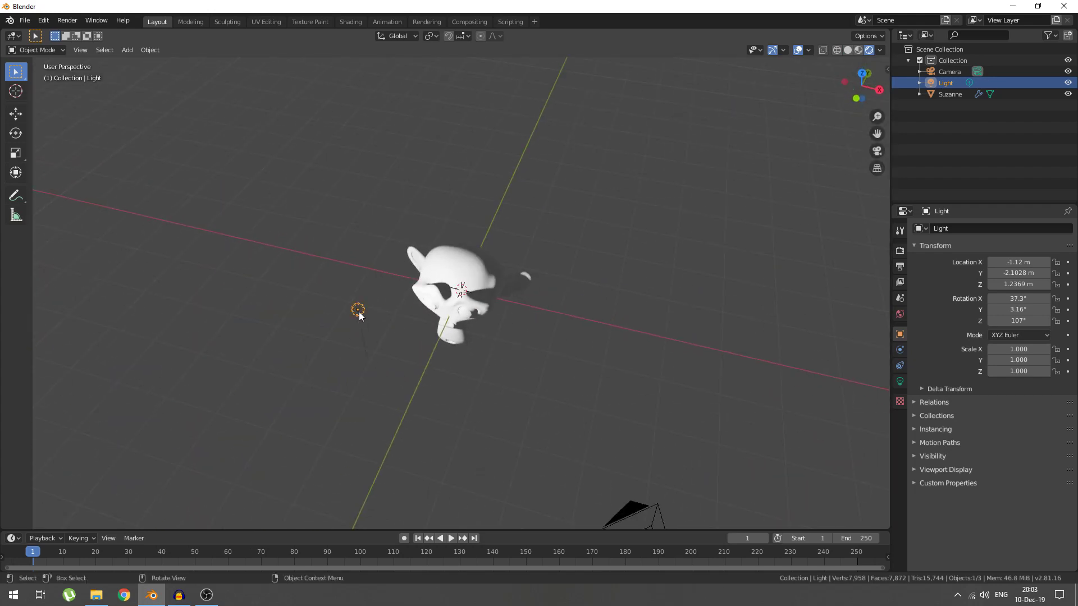
pyautogui.press('g')
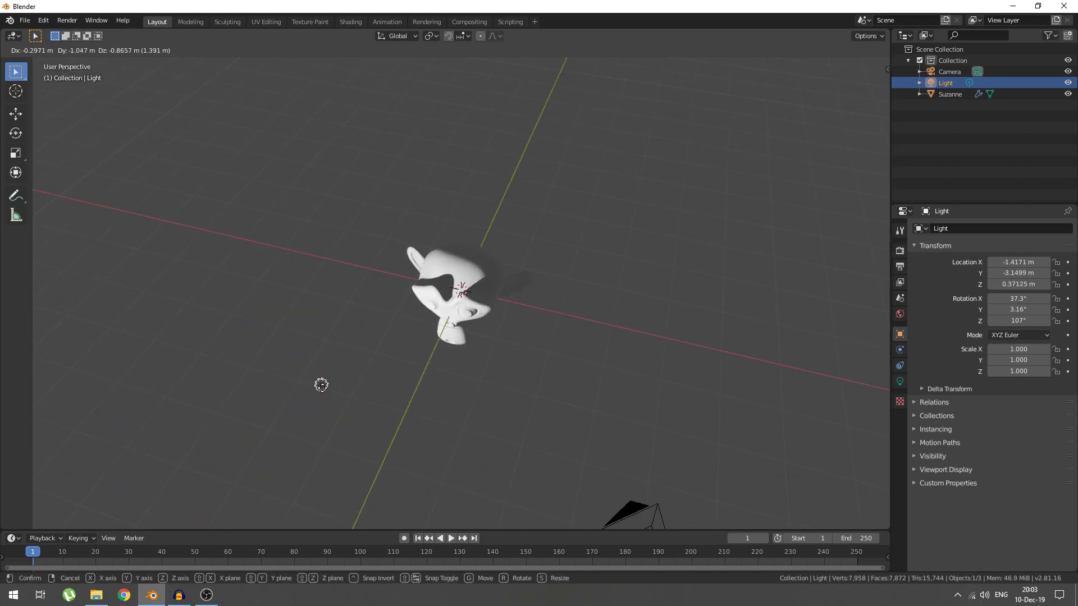
pyautogui.press('z')
pyautogui.click(321, 382)
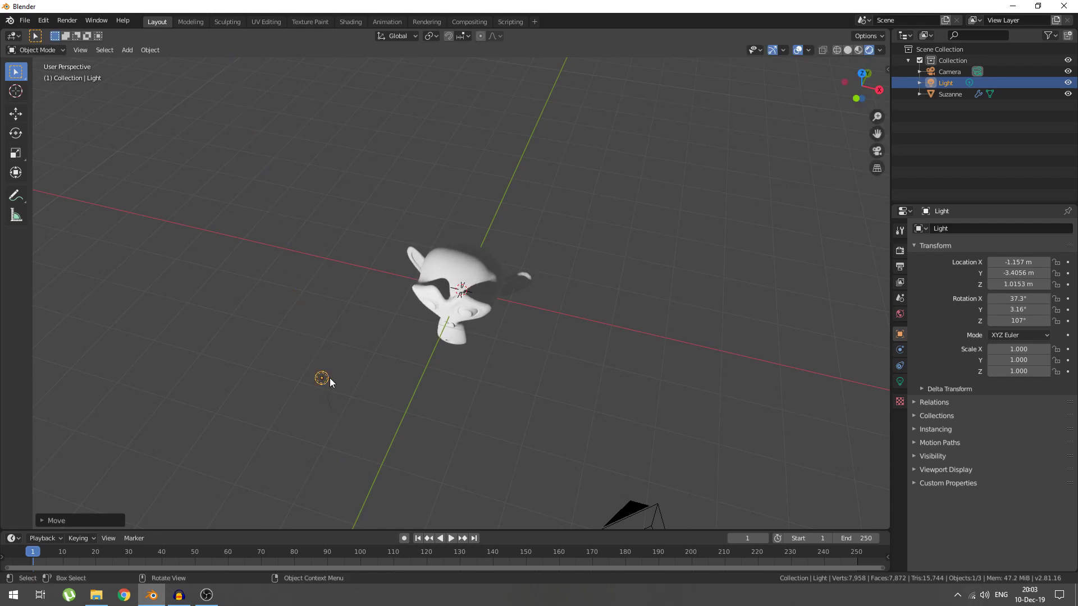
pyautogui.moveTo(320, 378); pyautogui.dragTo(458, 349, button='middle')
pyautogui.press('KP_0')
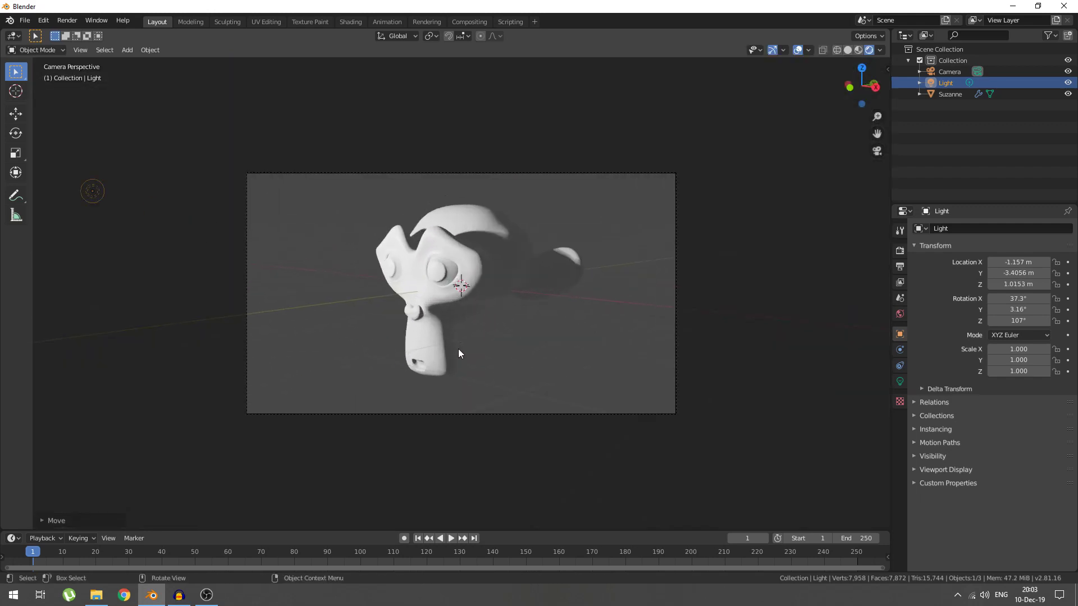
# - Set the light to about 1.7 m high and bring up the Eevee render settings
pyautogui.press('g')
pyautogui.press('z')
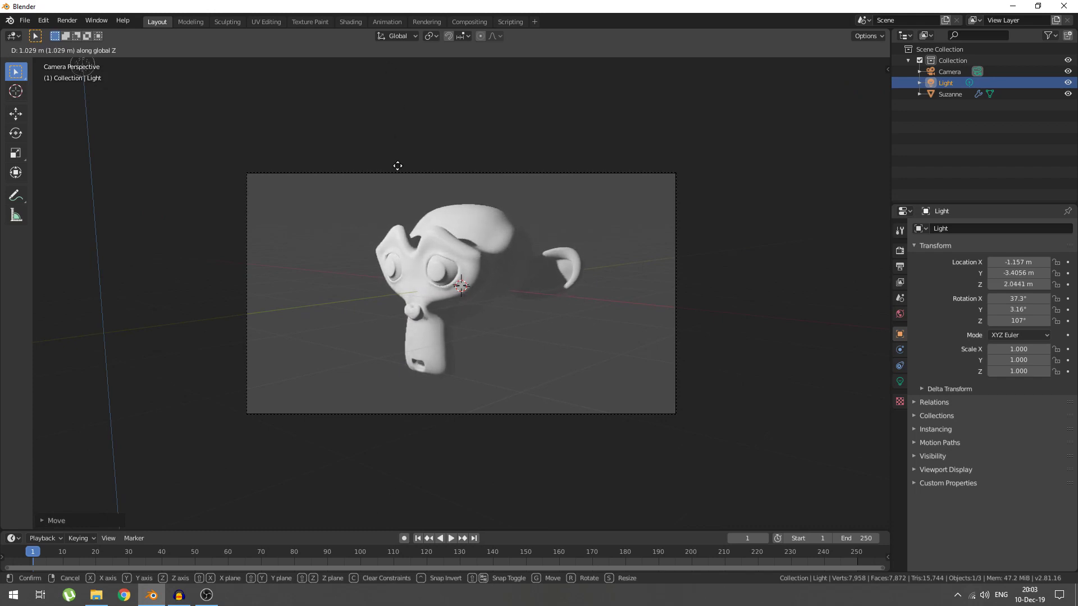
pyautogui.click(377, 233)
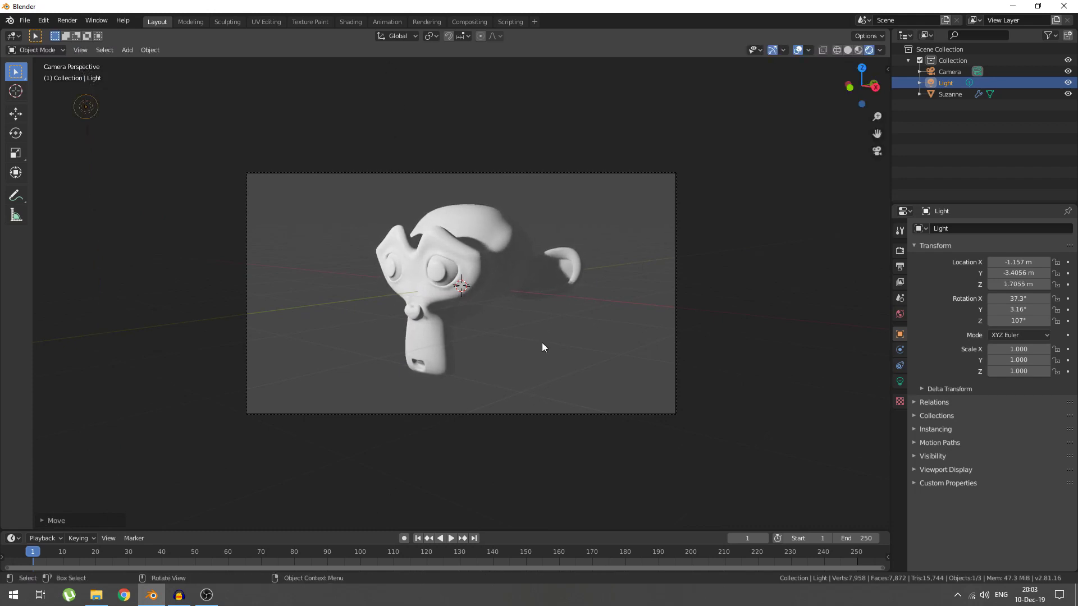
pyautogui.scroll(2, 541, 342)
pyautogui.click(900, 251)
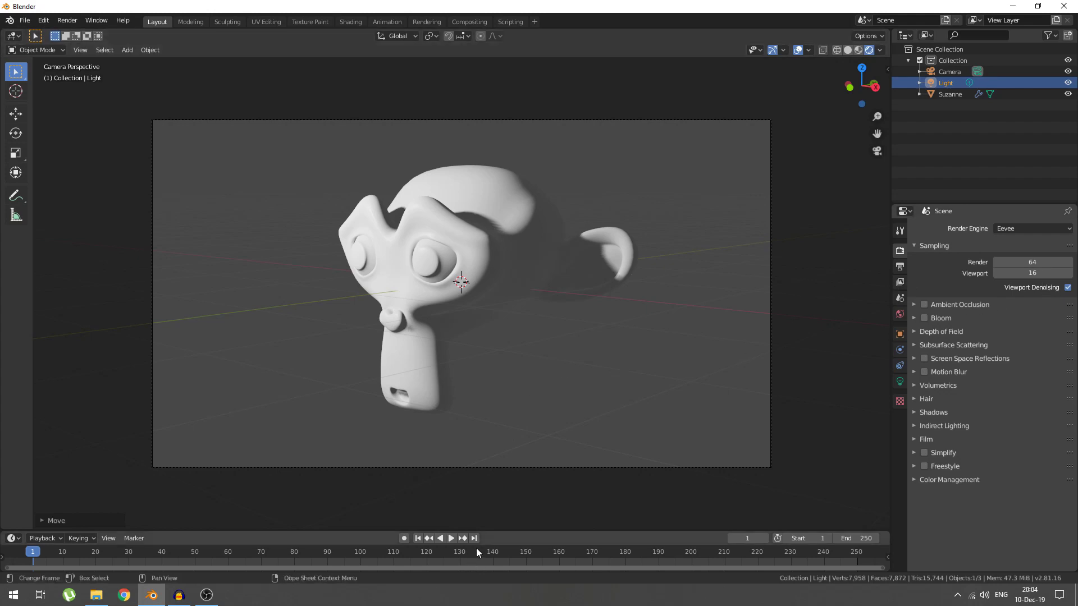
# - Enlarge the lower area, turn it into the Shader Editor and frame Suzanne's material nodes
pyautogui.moveTo(520, 531); pyautogui.dragTo(516, 349)
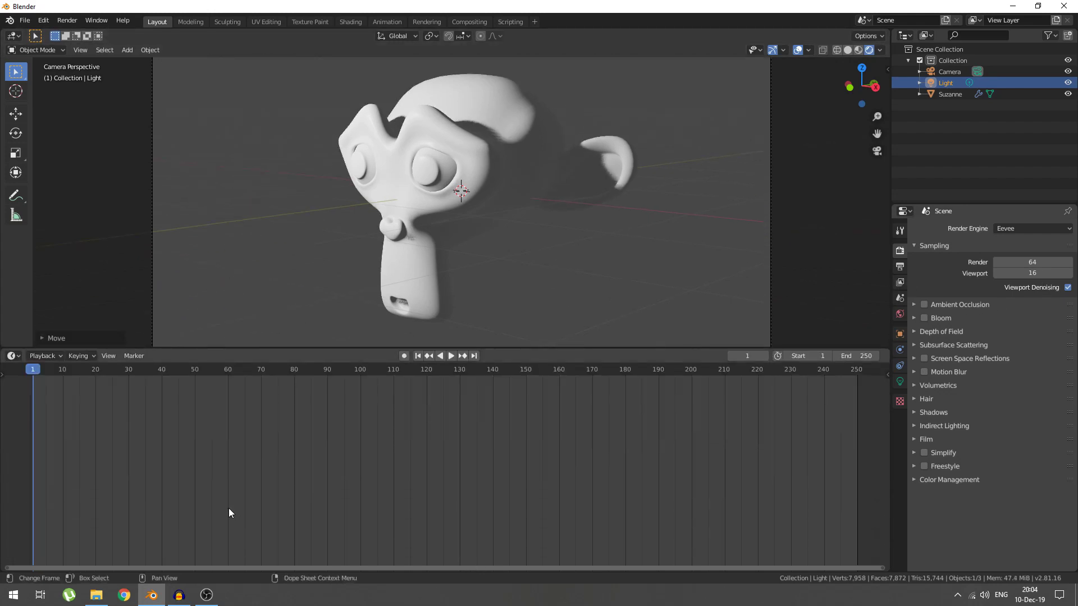
pyautogui.click(13, 355)
pyautogui.click(53, 470)
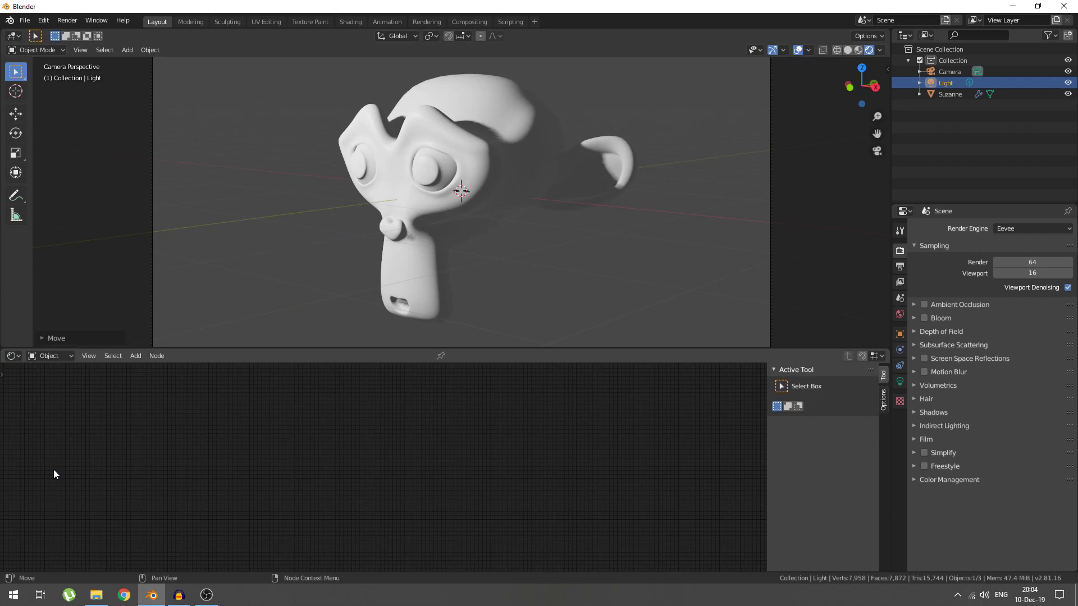
pyautogui.click(416, 281)
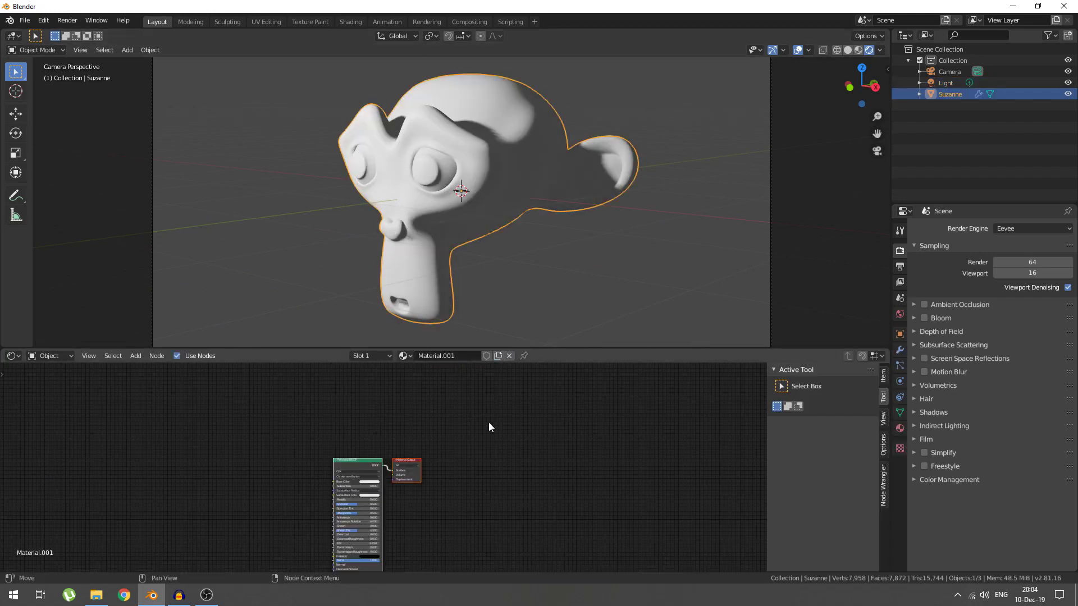
pyautogui.press('Home')
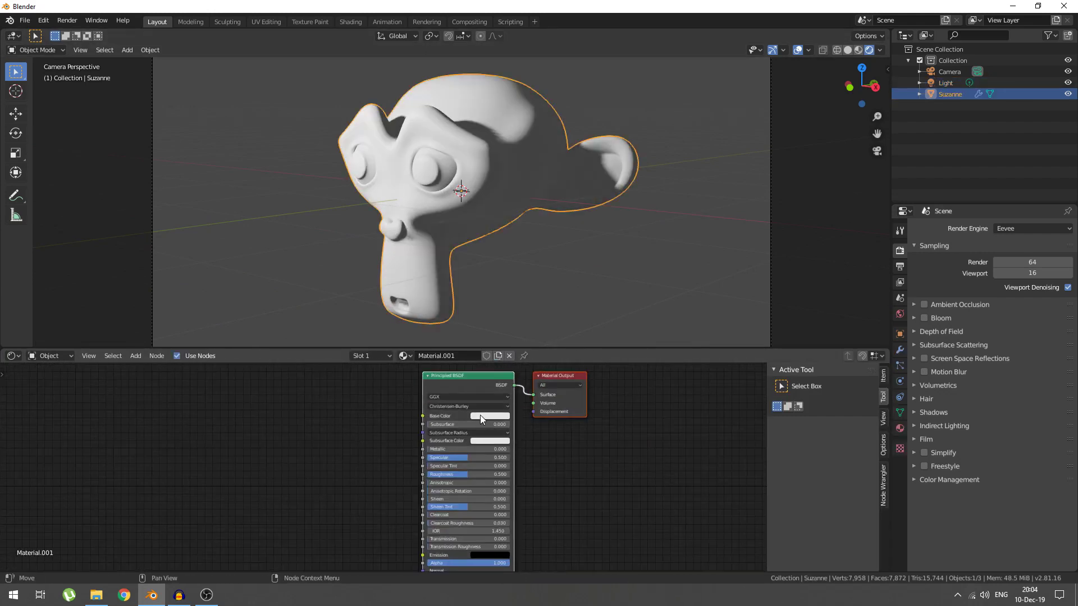
# - Set Suzanne's base colour to pure white and spread the BSDF and Output nodes apart
pyautogui.click(480, 415)
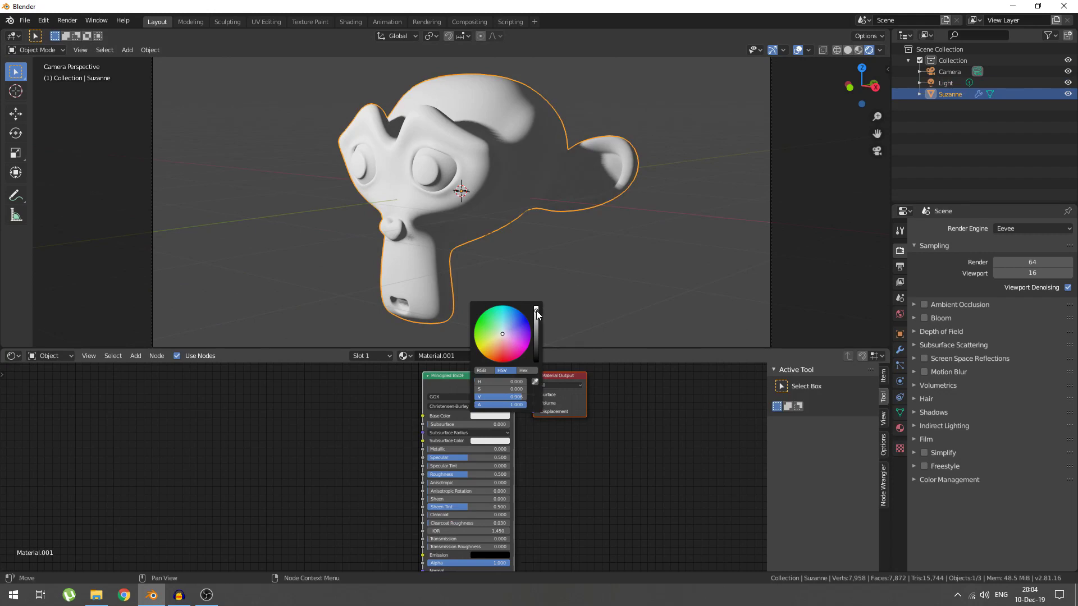
pyautogui.moveTo(537, 311); pyautogui.dragTo(537, 303)
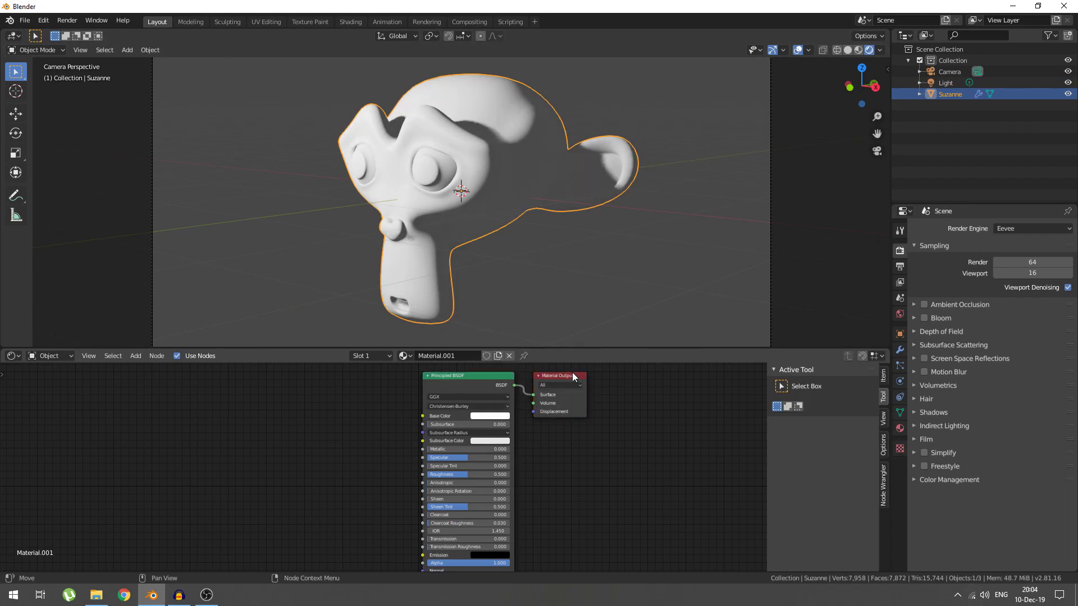
pyautogui.moveTo(561, 378); pyautogui.dragTo(710, 388)
pyautogui.moveTo(425, 375); pyautogui.dragTo(215, 376)
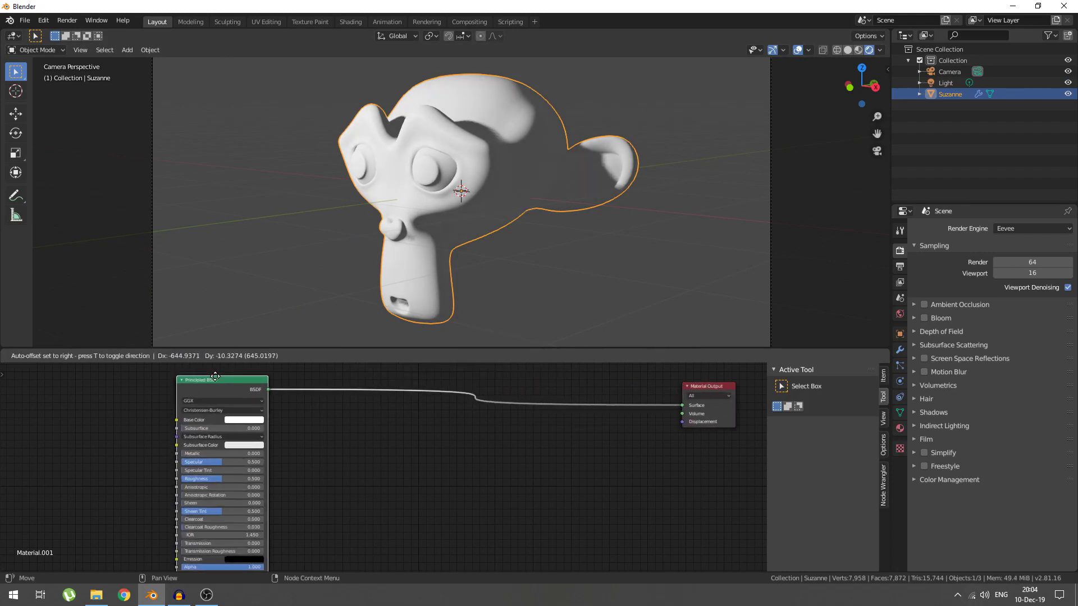
# - Insert a Shader to RGB node on the link between Principled BSDF and Material Output
pyautogui.hotkey('shift', 'a')
pyautogui.click(379, 439)
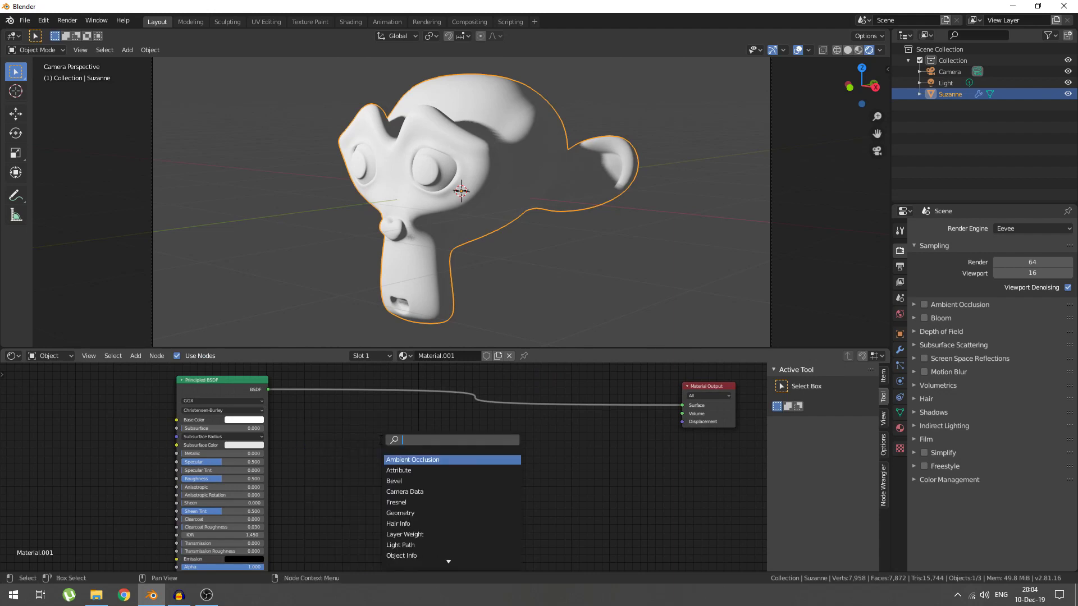
pyautogui.write('shader')
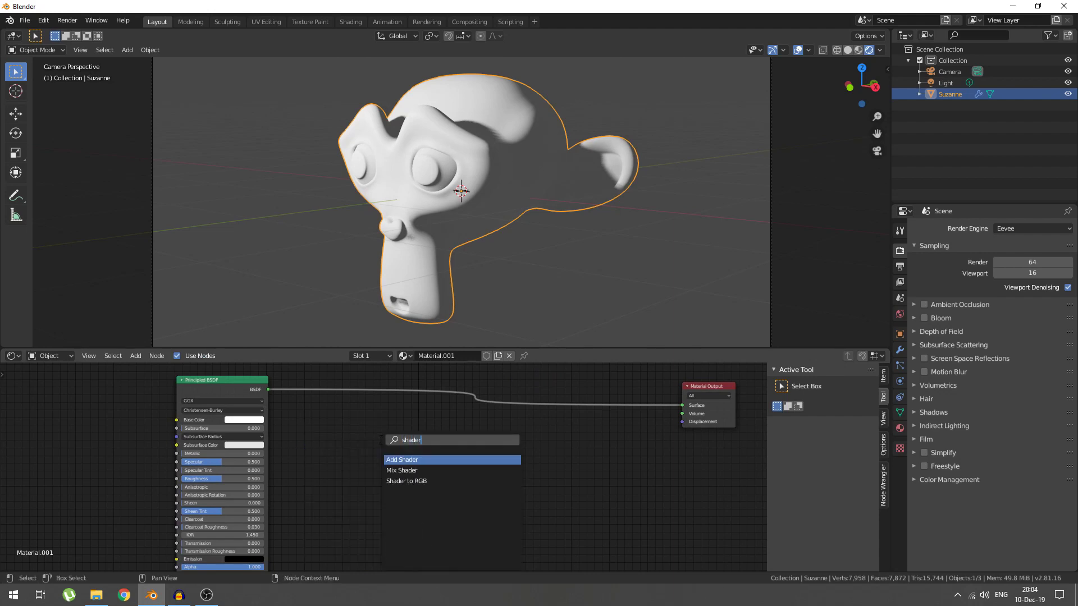
pyautogui.click(407, 481)
pyautogui.click(308, 379)
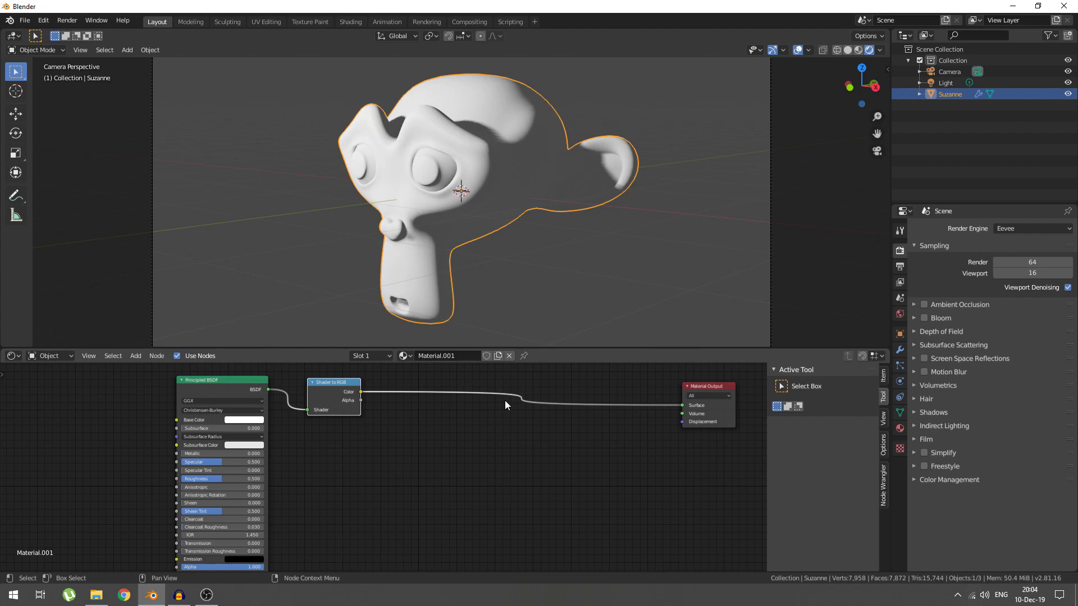
pyautogui.moveTo(444, 456); pyautogui.dragTo(422, 484, button='middle')
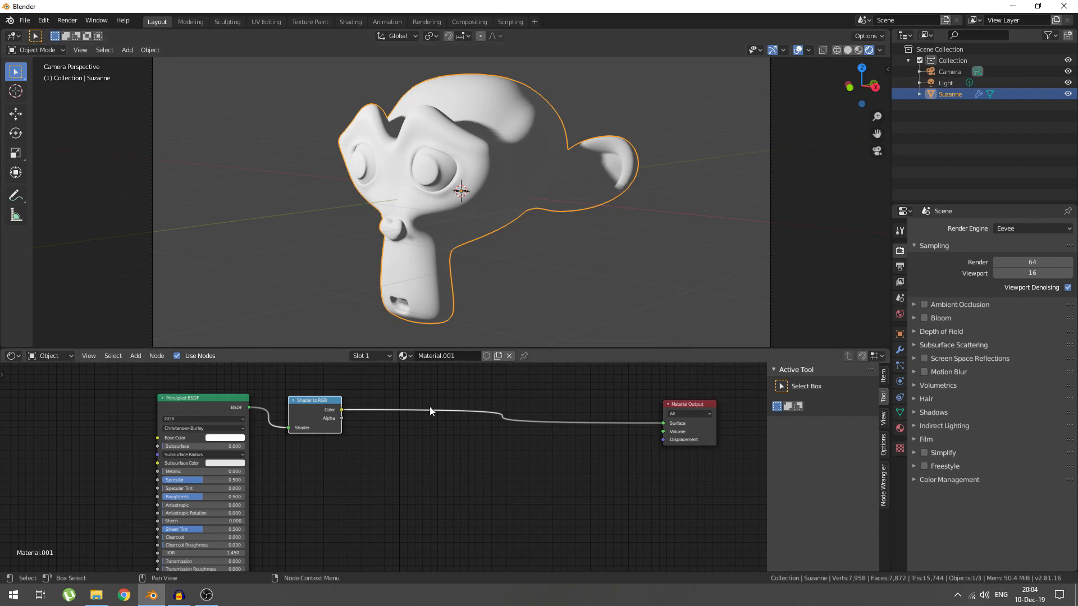
pyautogui.click(450, 474)
# - Add a ColorRamp node onto the link after Shader to RGB
pyautogui.hotkey('shift', 'a')
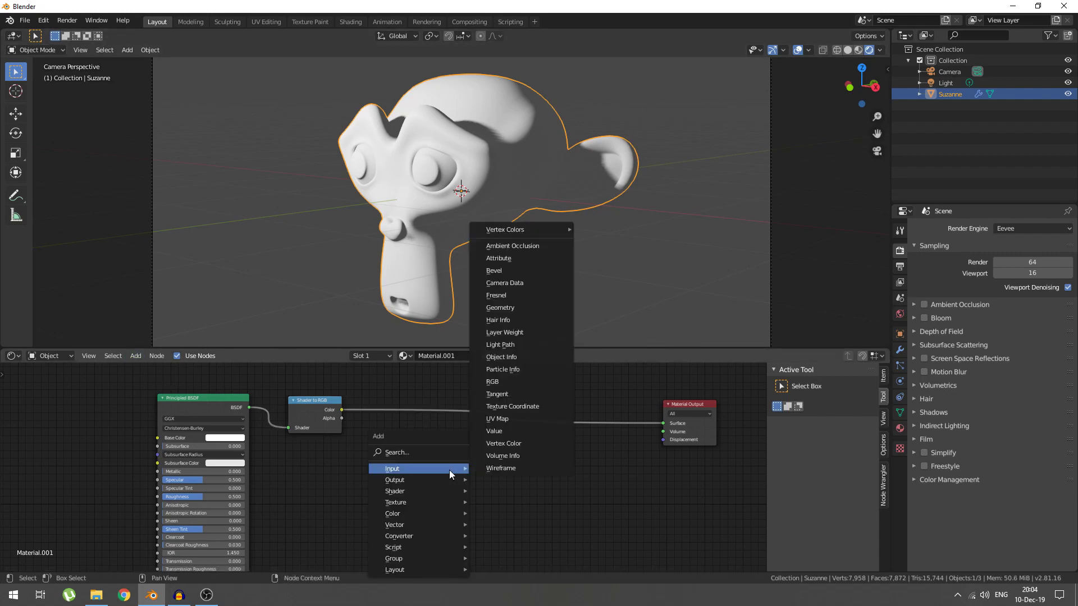
pyautogui.click(420, 450)
pyautogui.write('color ramp')
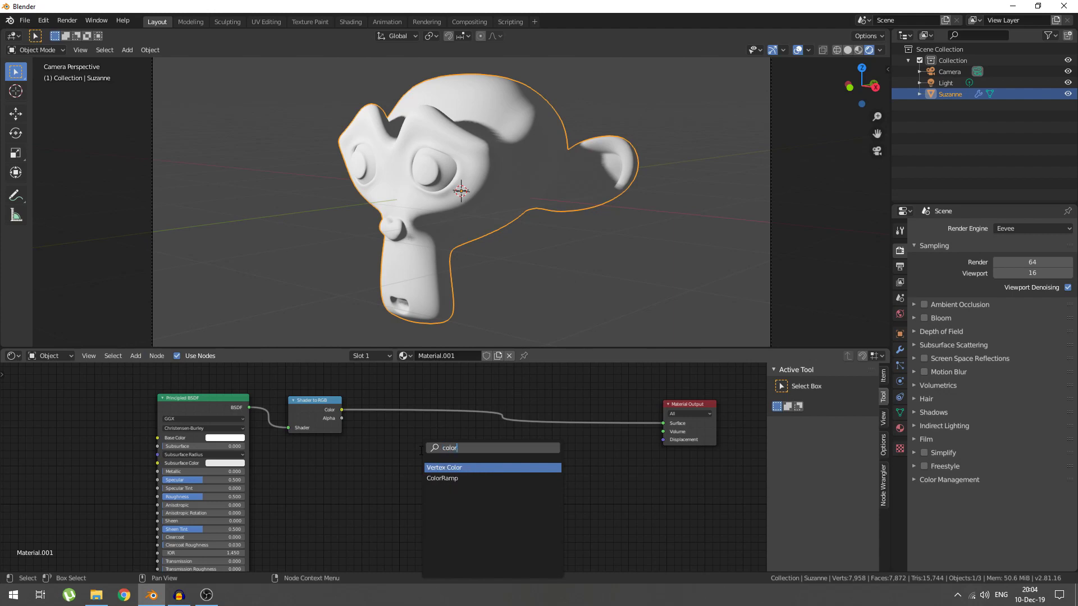
pyautogui.press('Return')
pyautogui.click(391, 393)
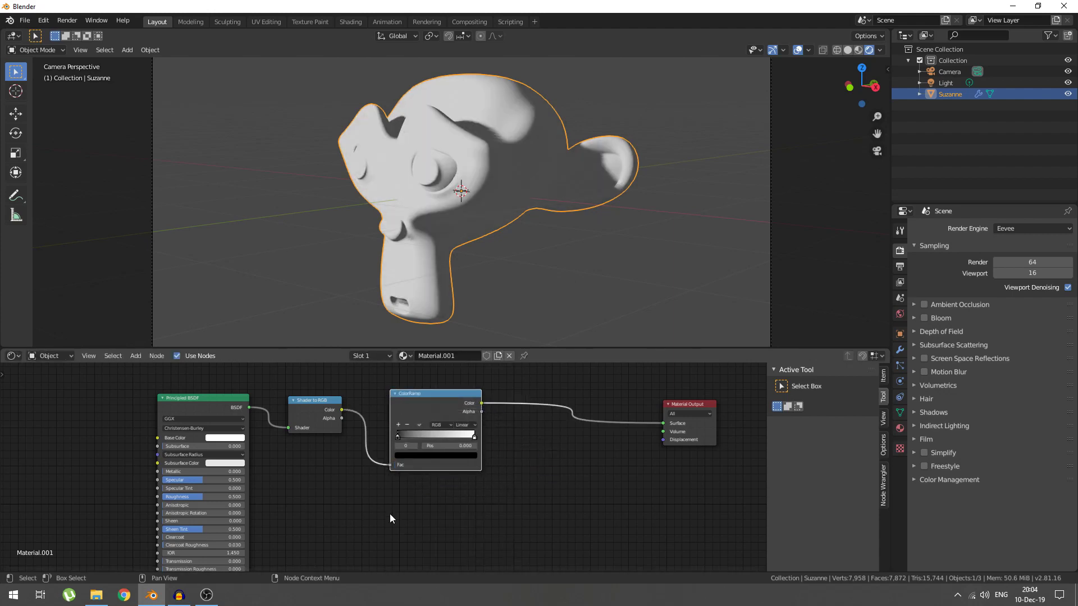
pyautogui.scroll(1, 516, 454)
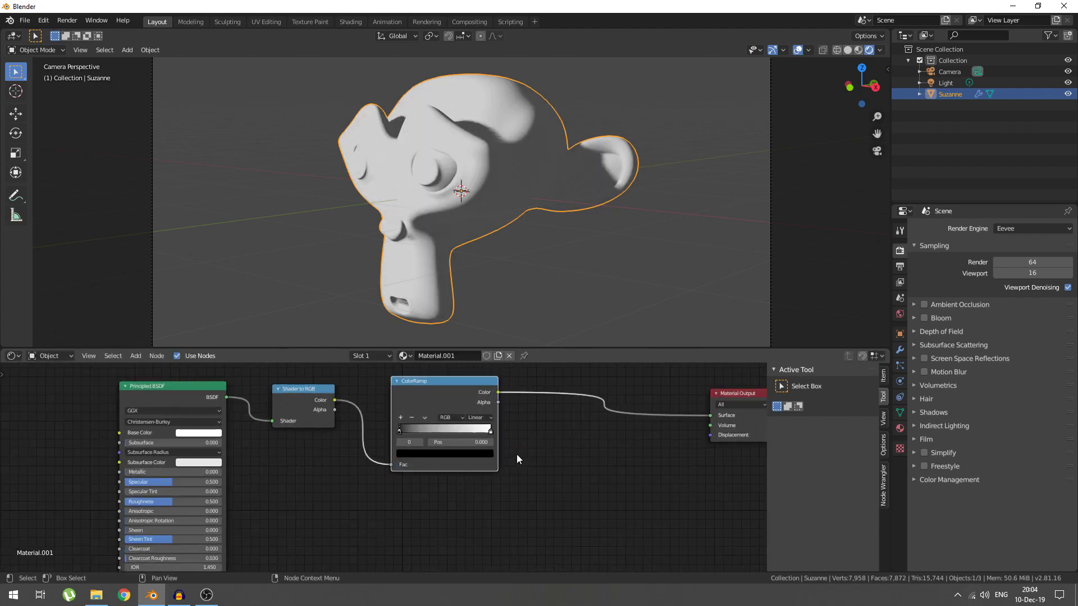
# - Set the ramp to Constant interpolation and slide the black and white stops, white to 0.536
pyautogui.click(490, 430)
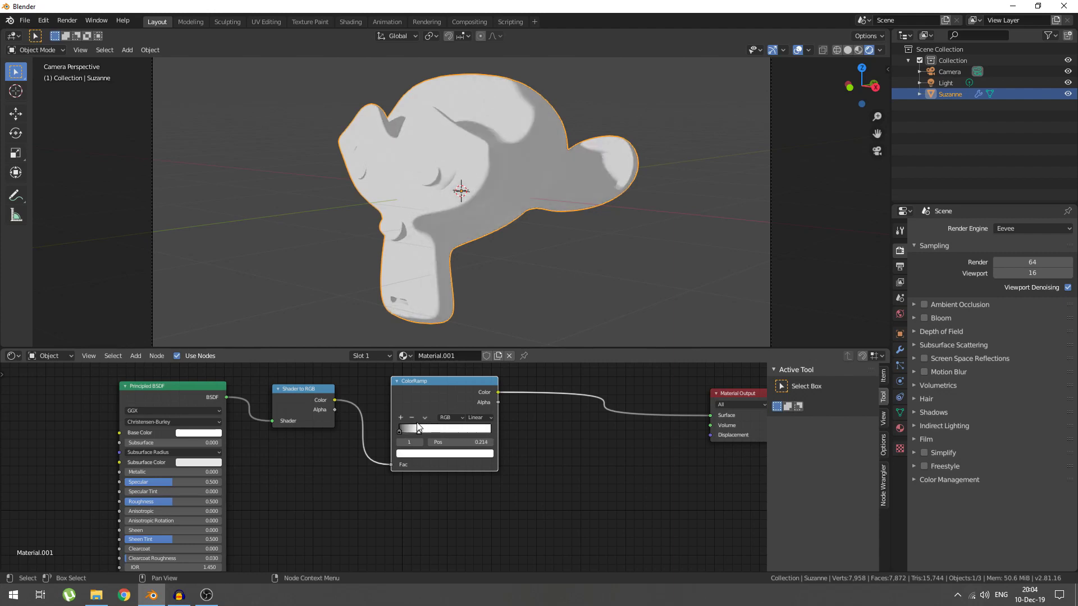
pyautogui.moveTo(400, 431)
pyautogui.mouseDown()
pyautogui.moveTo(457, 436)
pyautogui.moveTo(445, 424)
pyautogui.moveTo(390, 423)
pyautogui.moveTo(456, 435)
pyautogui.moveTo(378, 414)
pyautogui.moveTo(457, 429)
pyautogui.moveTo(370, 426)
pyautogui.mouseUp()
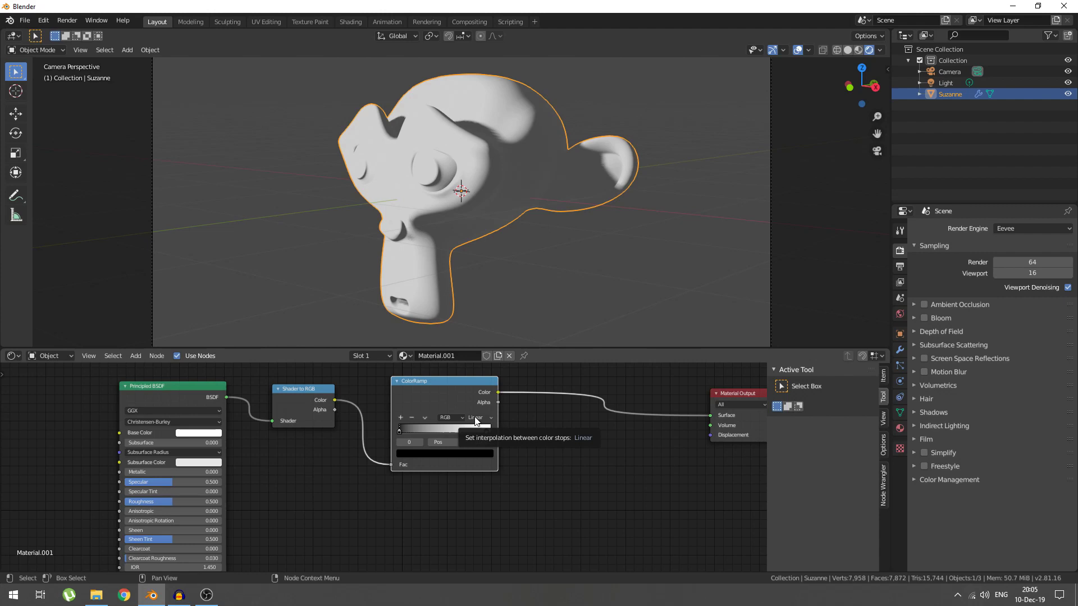
pyautogui.scroll(2, 481, 425)
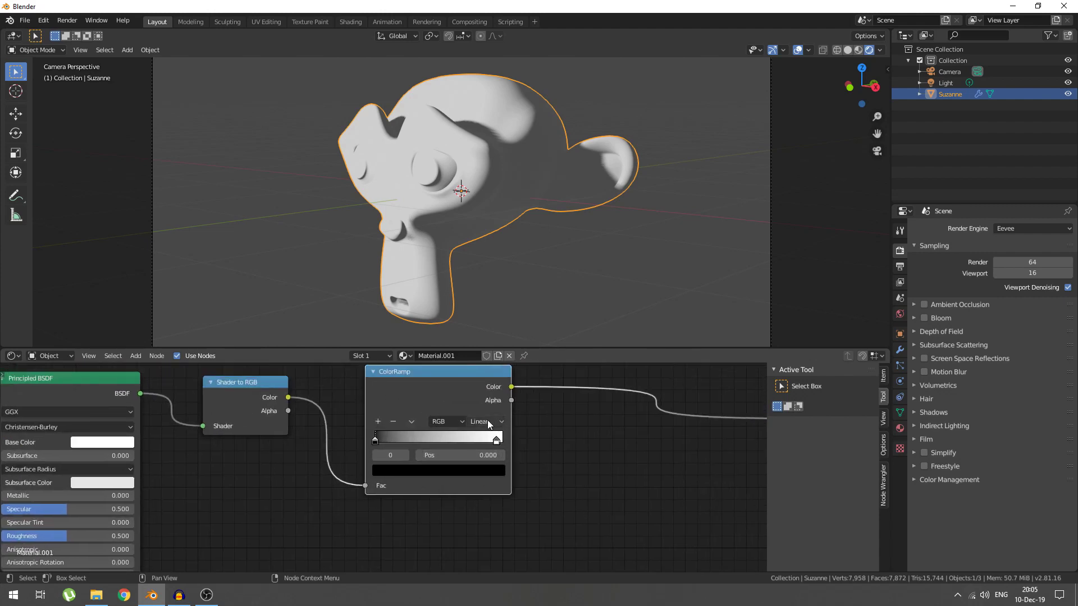
pyautogui.click(486, 420)
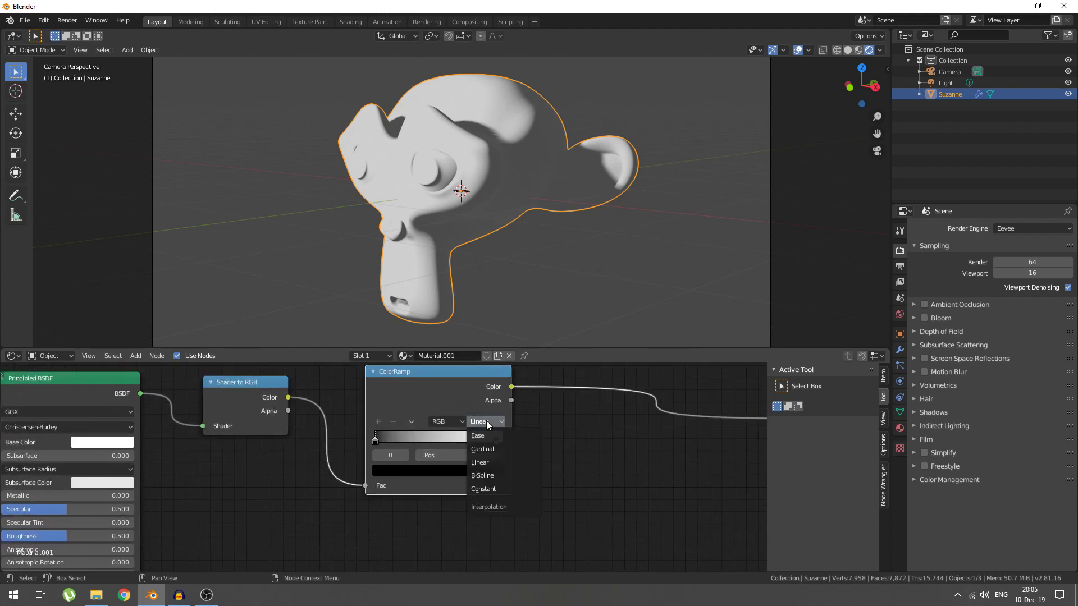
pyautogui.click(494, 489)
pyautogui.moveTo(496, 445)
pyautogui.mouseDown()
pyautogui.moveTo(416, 439)
pyautogui.moveTo(443, 439)
pyautogui.moveTo(399, 423)
pyautogui.moveTo(480, 424)
pyautogui.moveTo(409, 423)
pyautogui.moveTo(470, 430)
pyautogui.moveTo(444, 432)
pyautogui.mouseUp()
# - Colour the left ColorRamp stop dark red
pyautogui.moveTo(534, 484); pyautogui.dragTo(493, 520, button='middle')
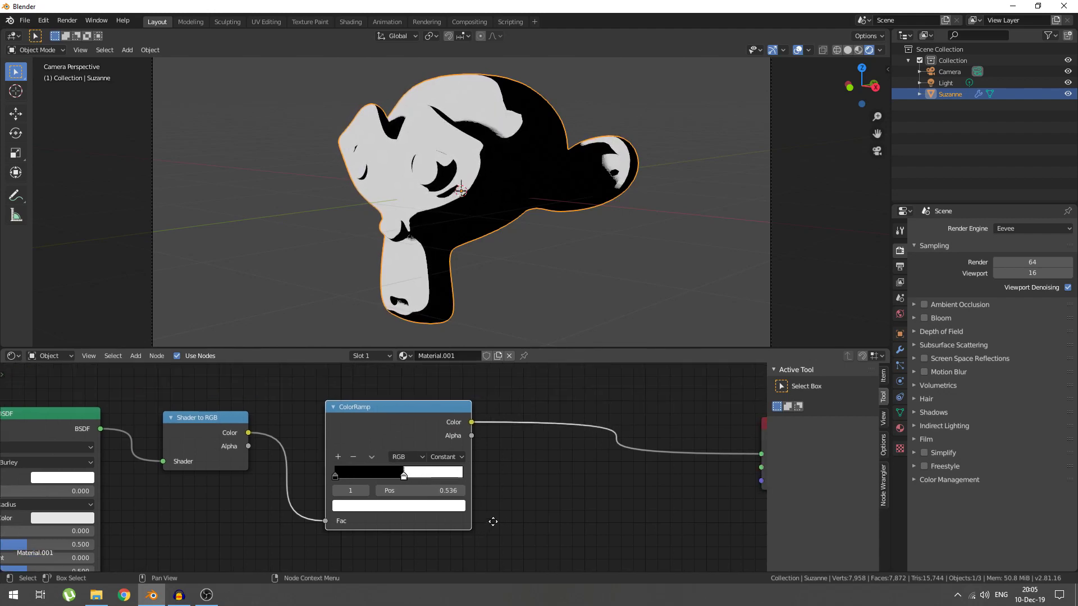
pyautogui.click(334, 476)
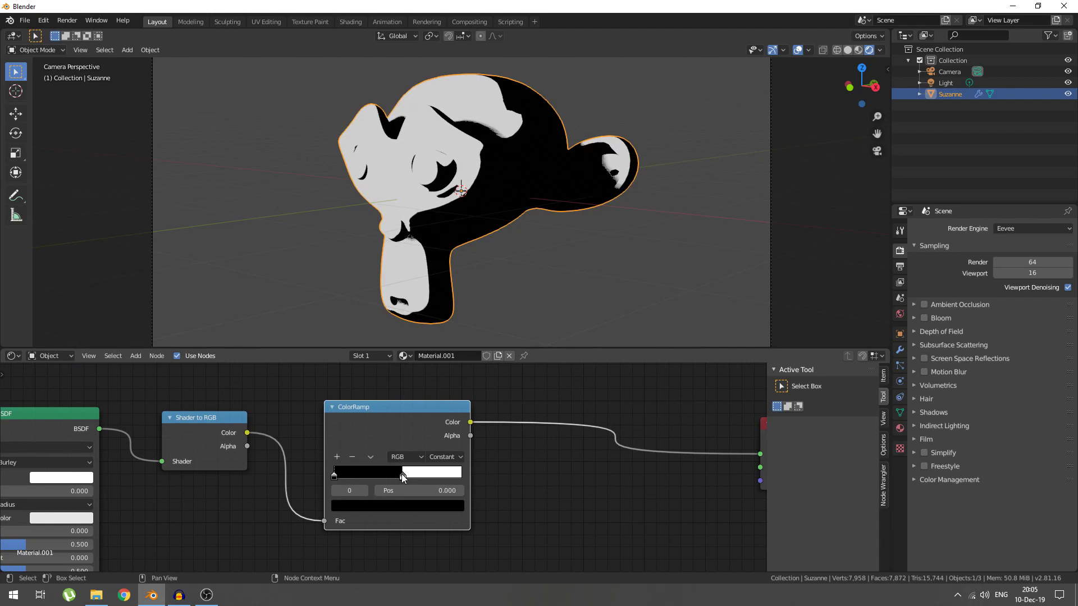
pyautogui.click(403, 476)
pyautogui.click(335, 475)
pyautogui.click(371, 505)
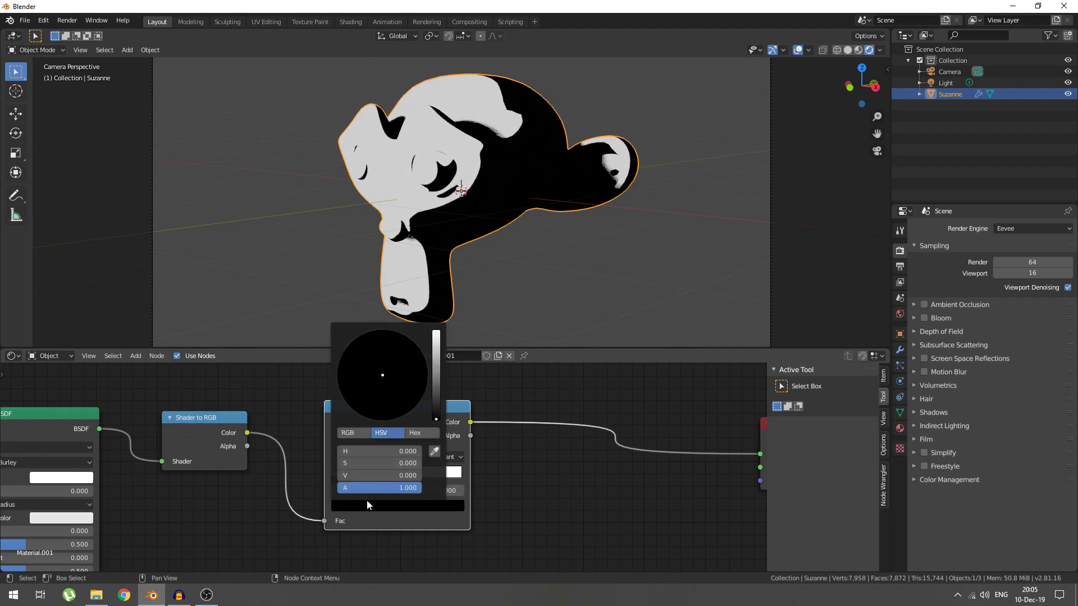
pyautogui.moveTo(436, 415)
pyautogui.mouseDown()
pyautogui.moveTo(435, 395)
pyautogui.moveTo(391, 401)
pyautogui.moveTo(366, 389)
pyautogui.mouseUp()
# - Colour the right ColorRamp stop pale yellow
pyautogui.click(403, 476)
pyautogui.click(379, 508)
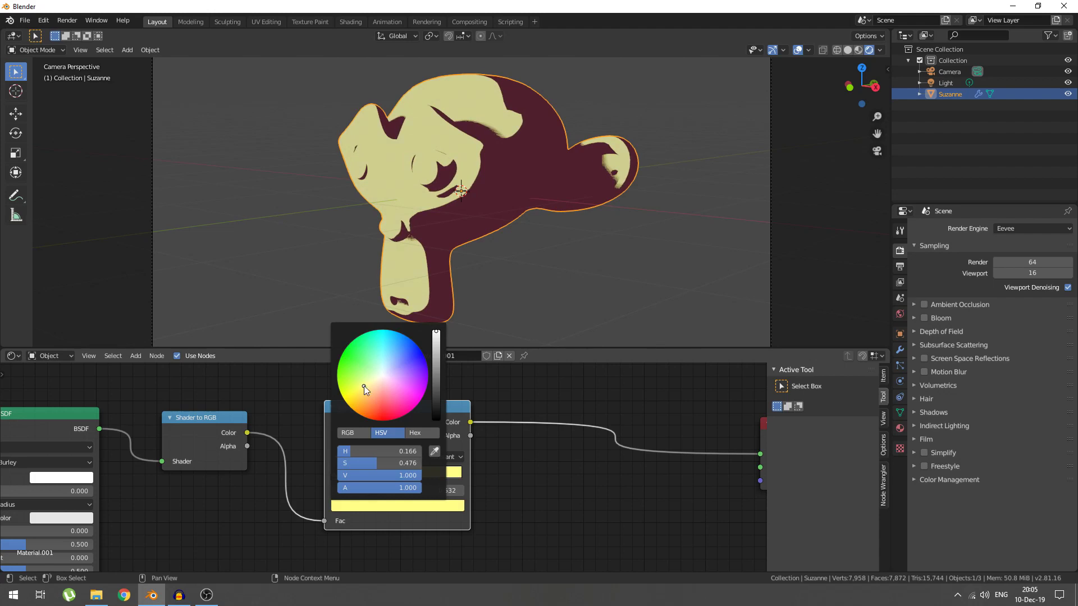
pyautogui.click(414, 505)
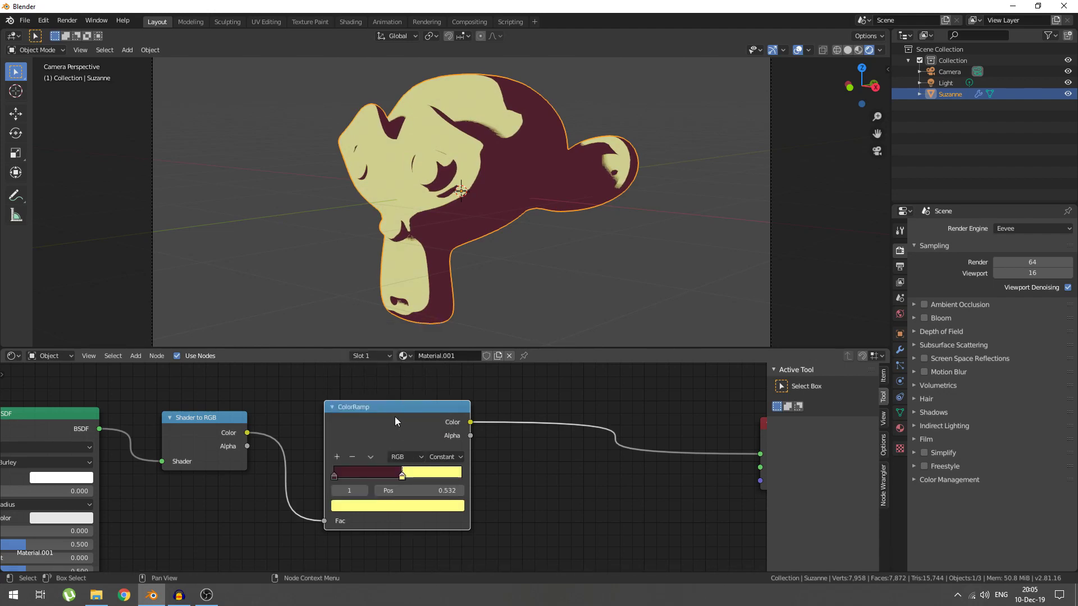
# - Add two new ColorRamp stops and colour the first one reddish-brown
pyautogui.click(337, 456)
pyautogui.click(337, 456)
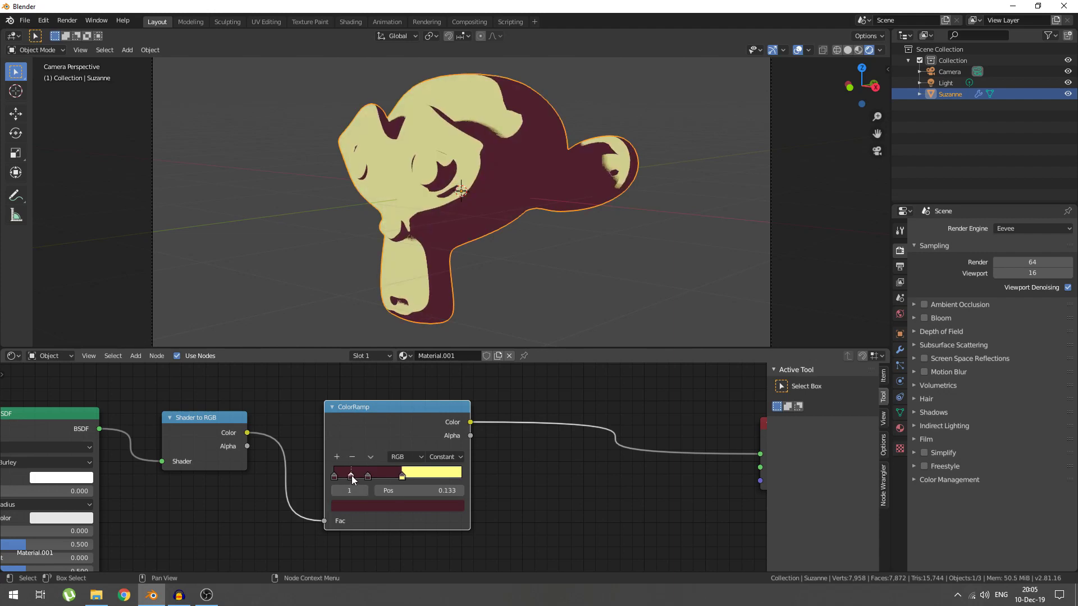
pyautogui.click(363, 507)
pyautogui.click(381, 402)
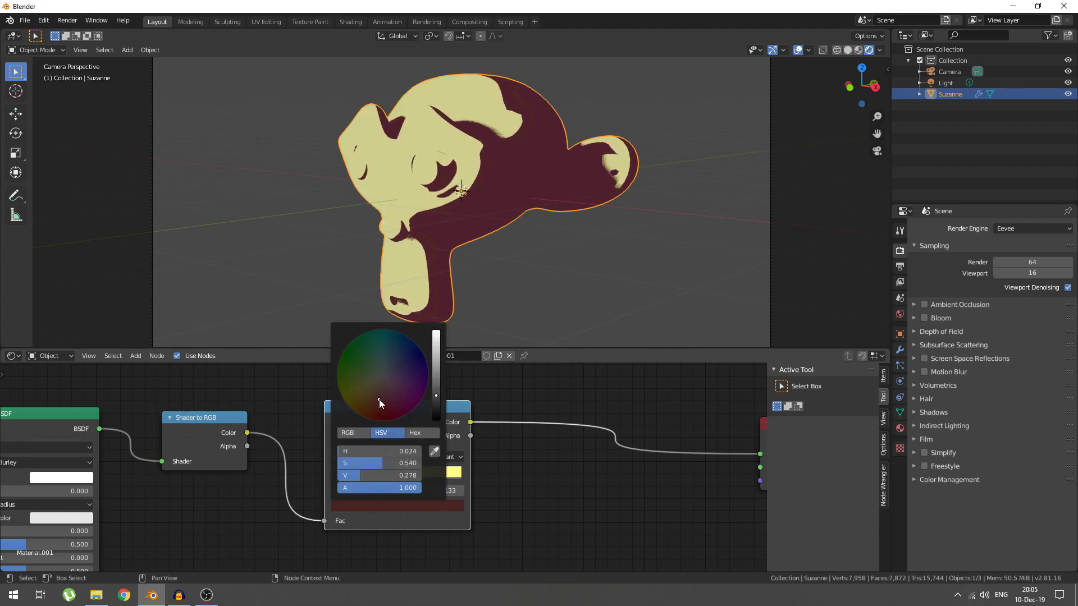
pyautogui.moveTo(436, 395); pyautogui.dragTo(436, 383)
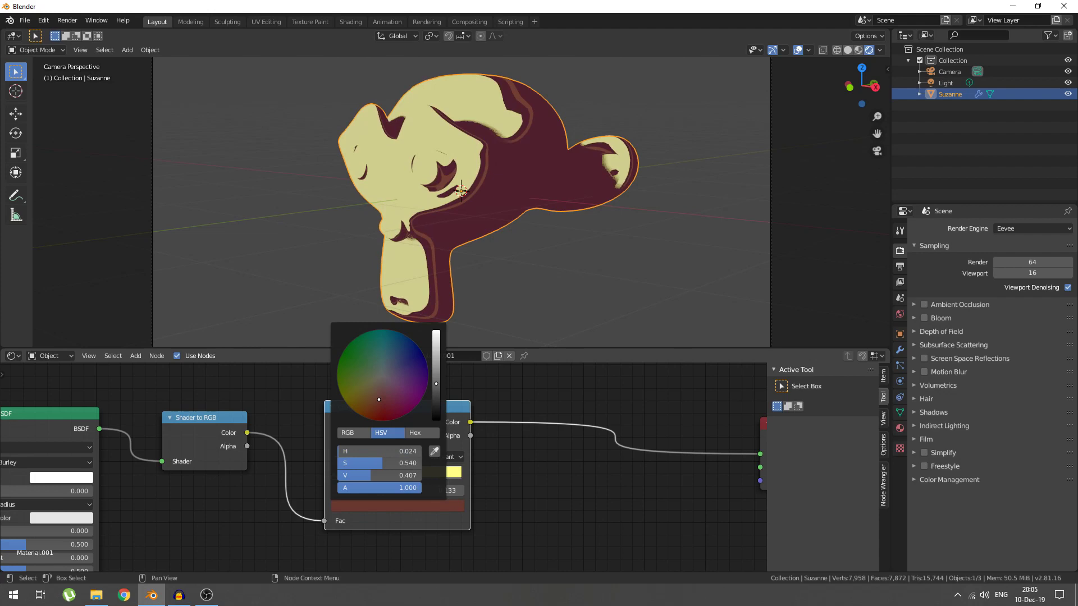
# - Colour the next stop orange and reposition the ramp bands, brown mid-tone at 0.393
pyautogui.click(364, 490)
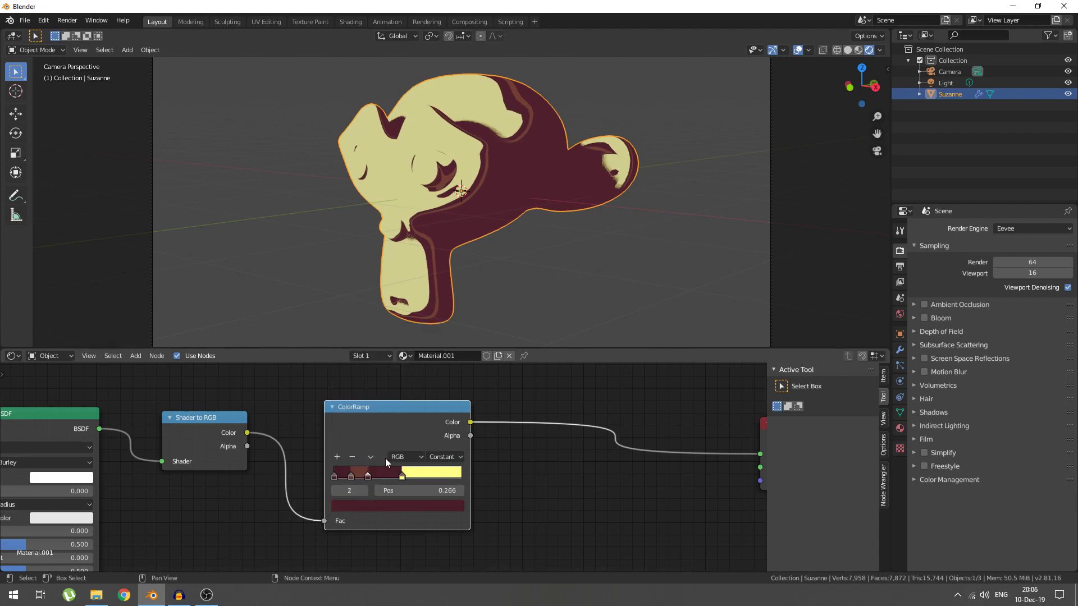
pyautogui.click(382, 507)
pyautogui.click(387, 403)
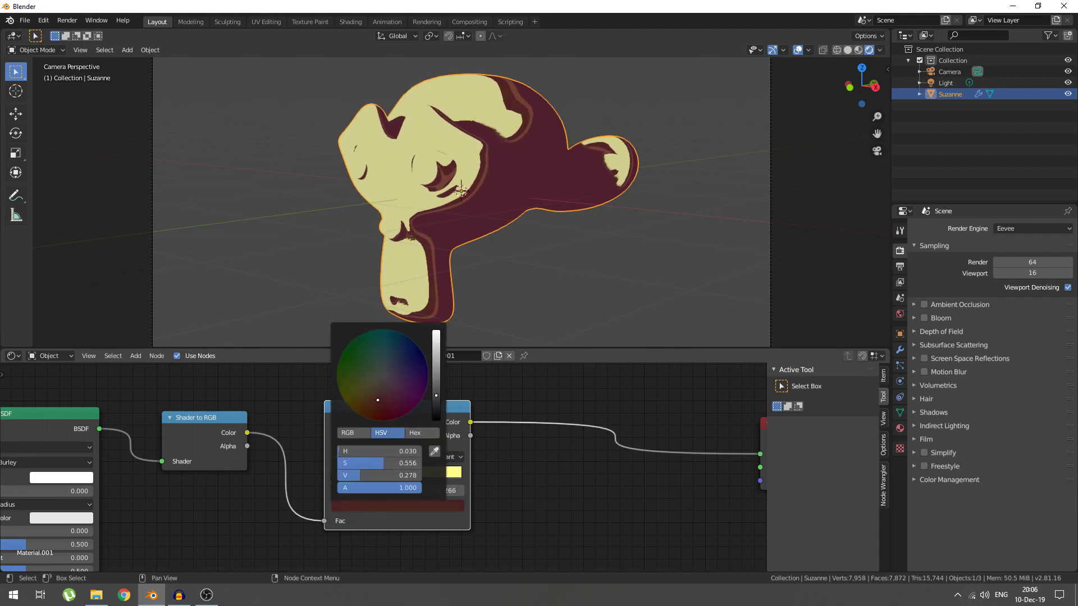
pyautogui.click(373, 399)
pyautogui.moveTo(437, 396); pyautogui.dragTo(436, 375)
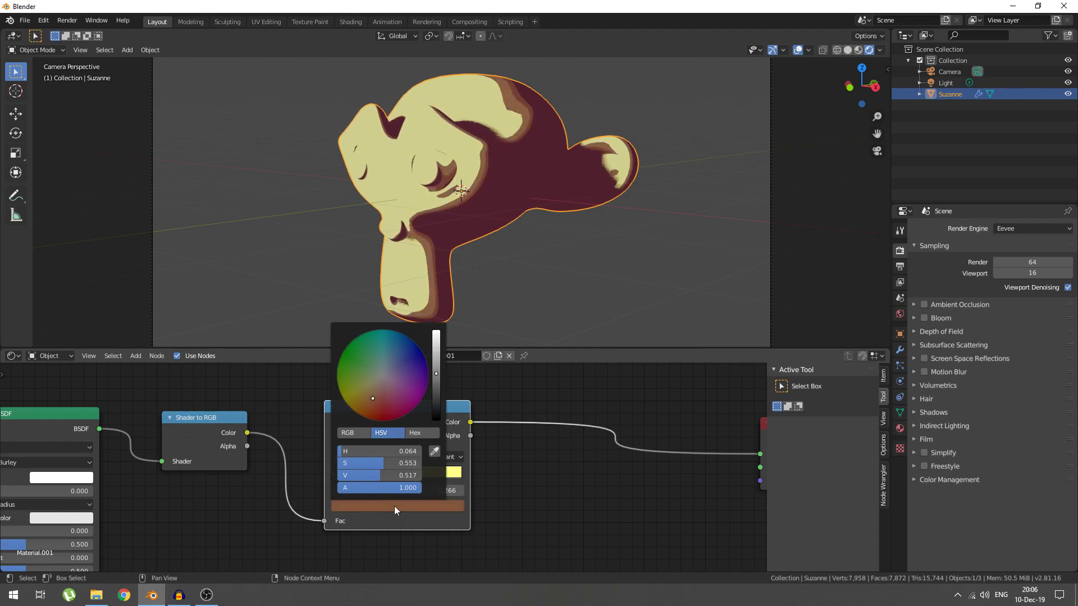
pyautogui.click(351, 476)
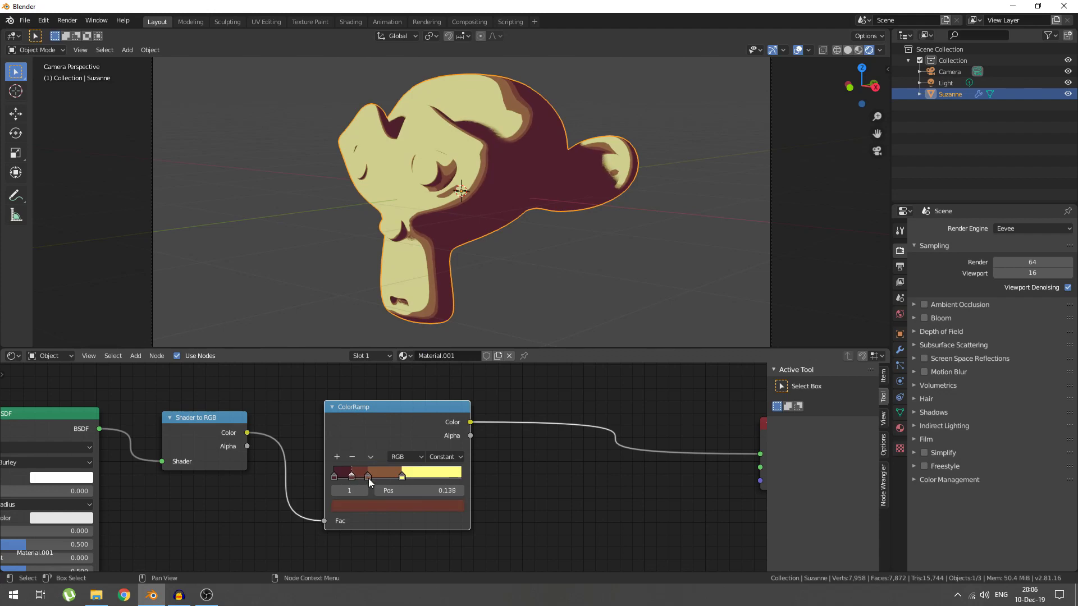
pyautogui.moveTo(368, 478)
pyautogui.mouseDown()
pyautogui.moveTo(404, 467)
pyautogui.moveTo(356, 463)
pyautogui.moveTo(480, 470)
pyautogui.mouseUp()
pyautogui.scroll(-1, 563, 257)
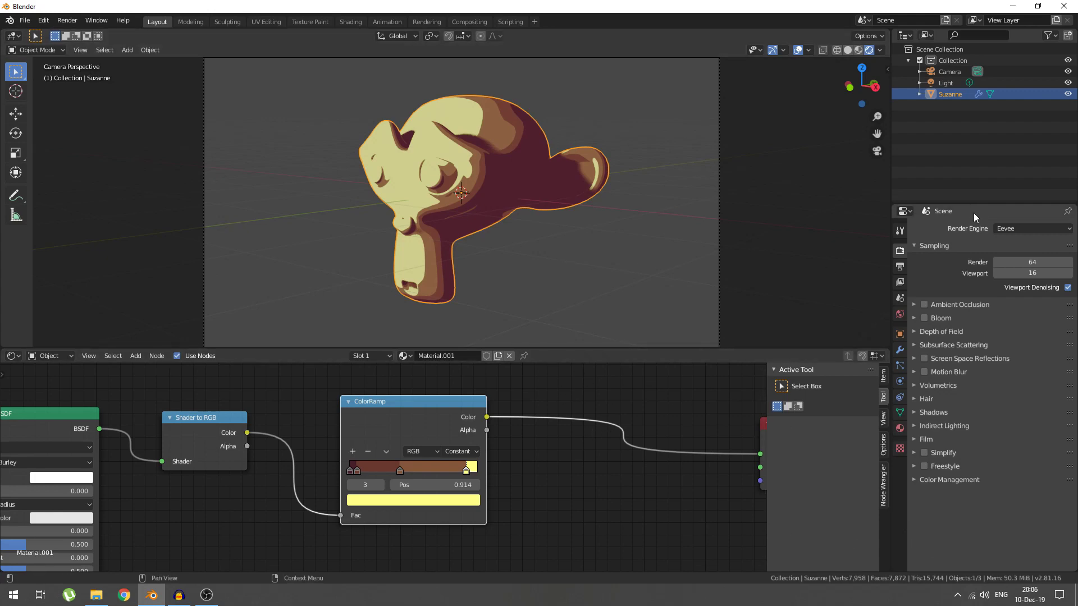
# - Enable Freestyle outlines and render a preview image of the toon-shaded Suzanne
pyautogui.click(924, 466)
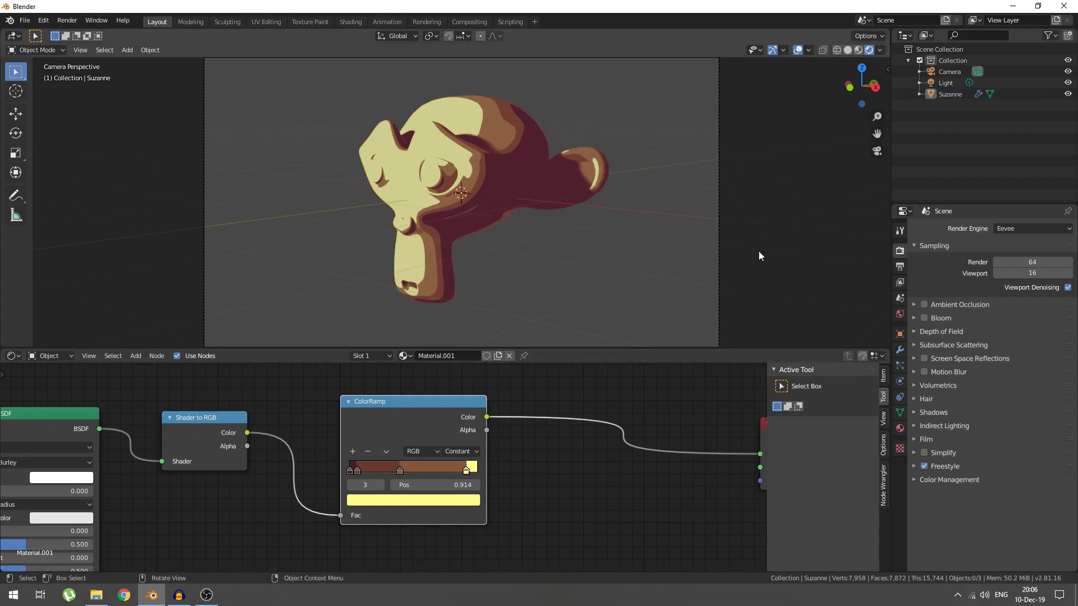
pyautogui.press('F12')
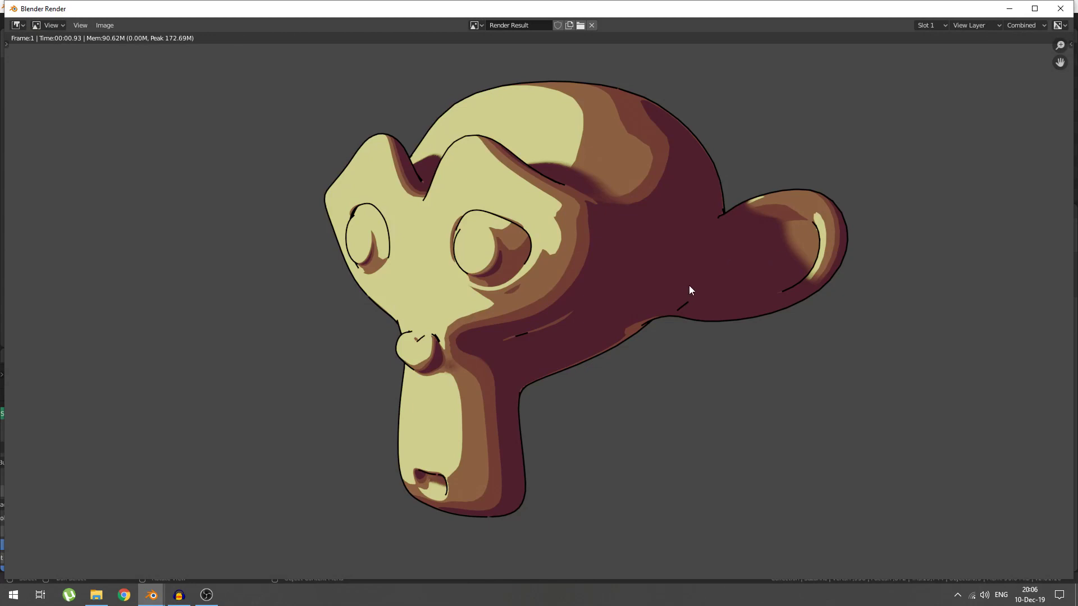
pyautogui.click(1060, 8)
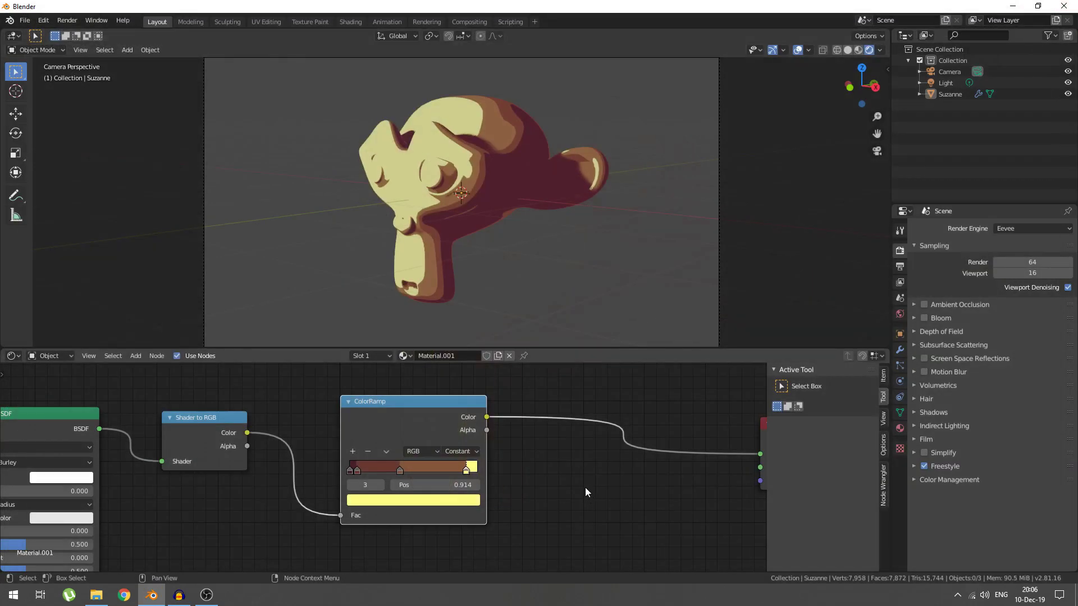
# - Lower the ColorRamp node and move Material Output closer to it
pyautogui.moveTo(570, 434); pyautogui.dragTo(526, 469, button='middle')
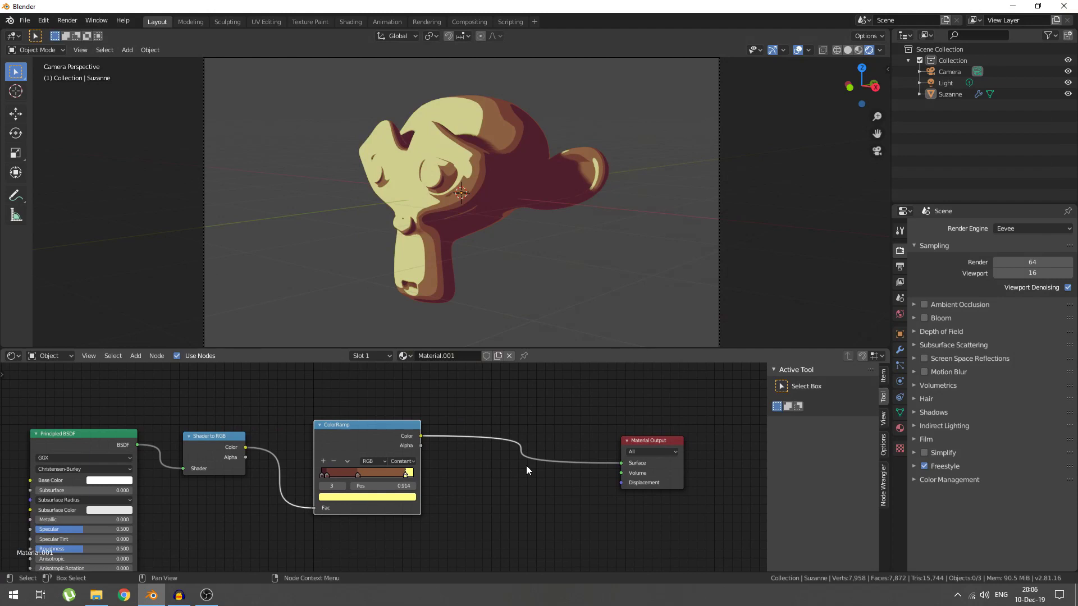
pyautogui.moveTo(373, 426); pyautogui.dragTo(364, 483)
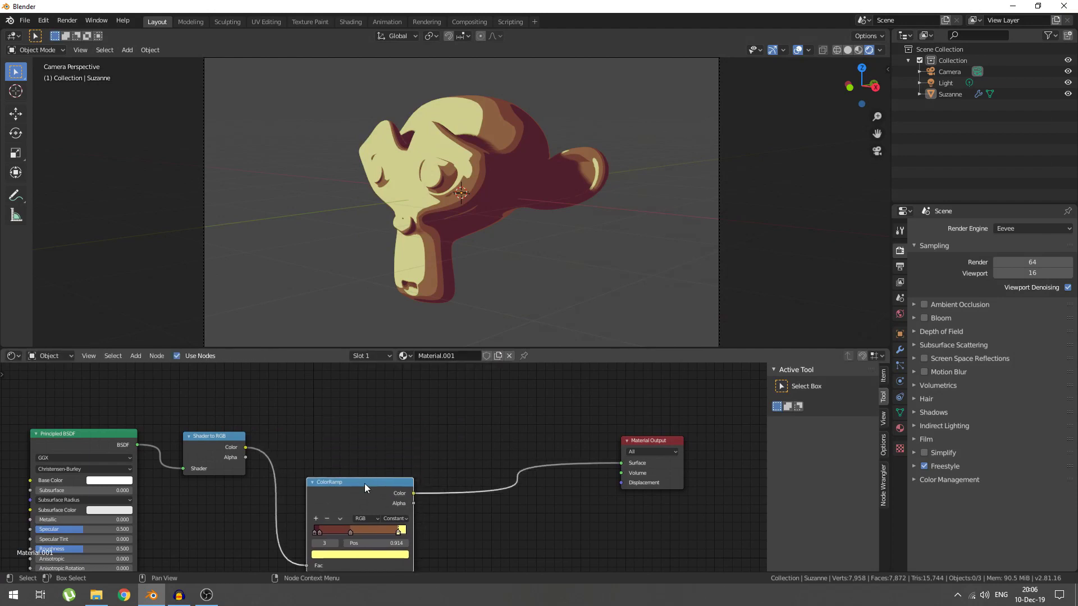
pyautogui.moveTo(660, 446); pyautogui.dragTo(547, 415)
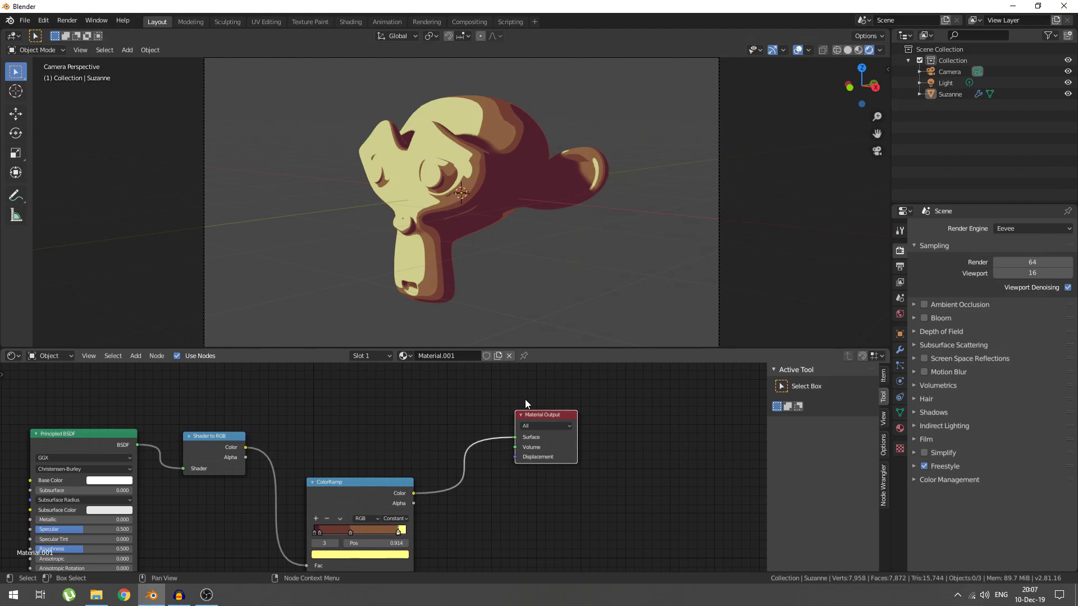
pyautogui.scroll(1, 497, 258)
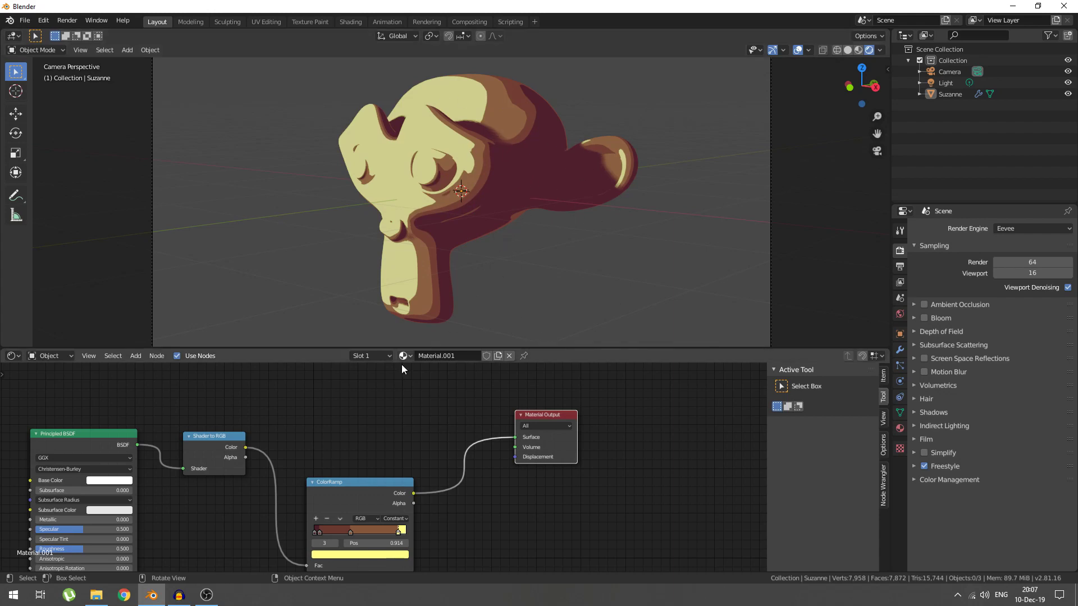
# - Nudge Material Output down and add a Wave Texture node above the ColorRamp
pyautogui.moveTo(402, 414); pyautogui.dragTo(457, 444, button='middle')
pyautogui.press('g')
pyautogui.click(642, 452)
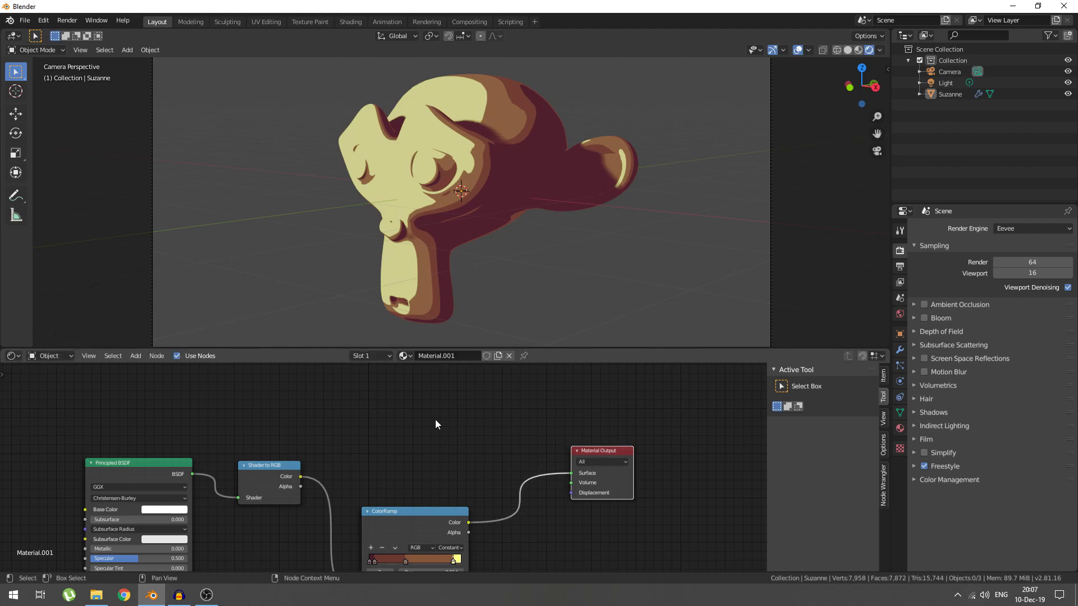
pyautogui.hotkey('shift', 'a')
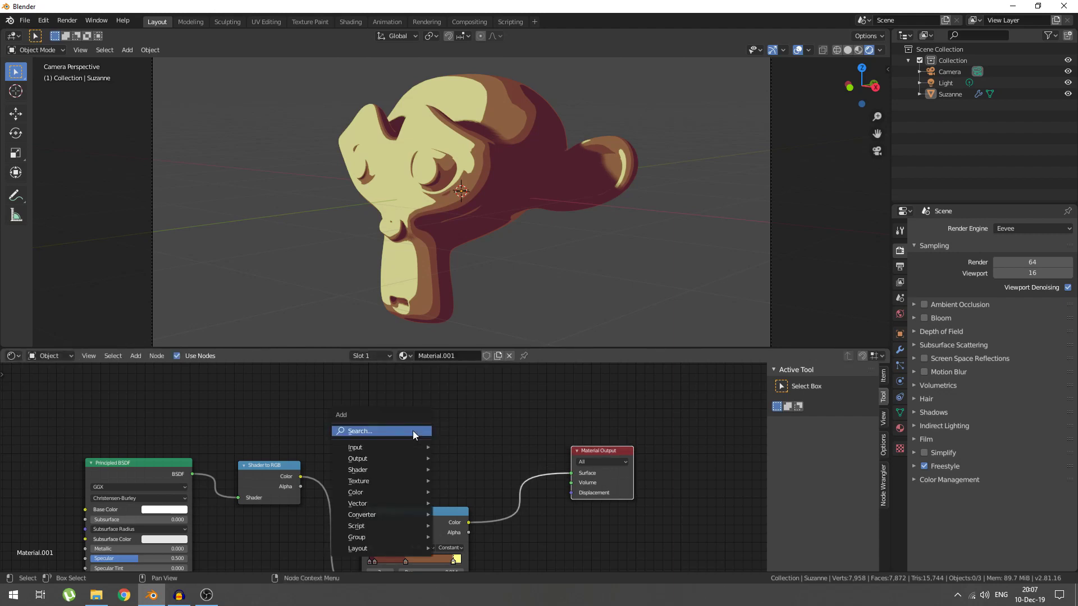
pyautogui.click(412, 430)
pyautogui.write('wave')
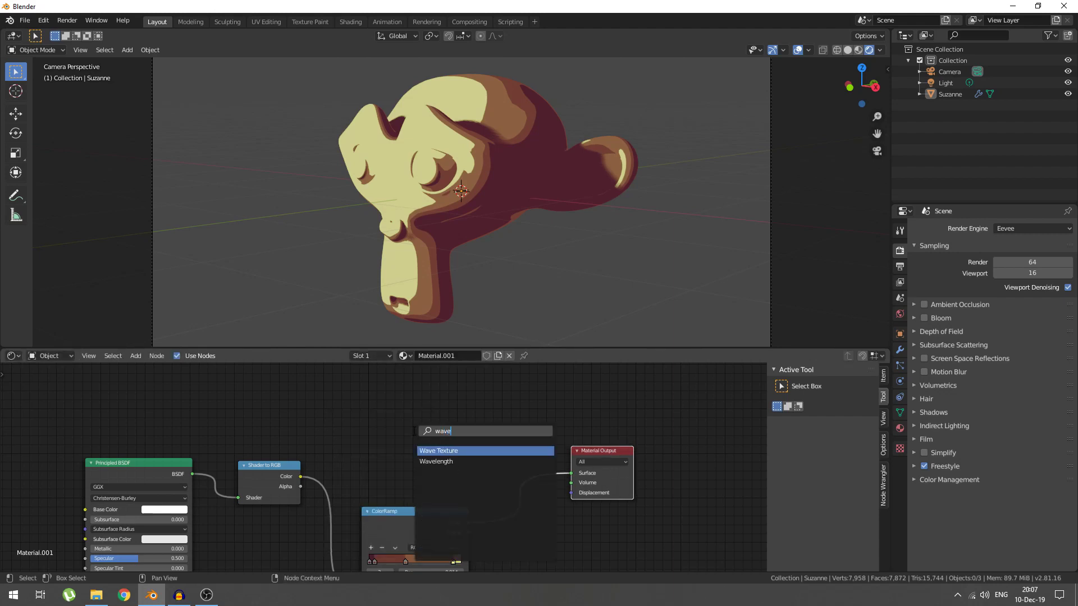
pyautogui.press('Return')
pyautogui.click(466, 400)
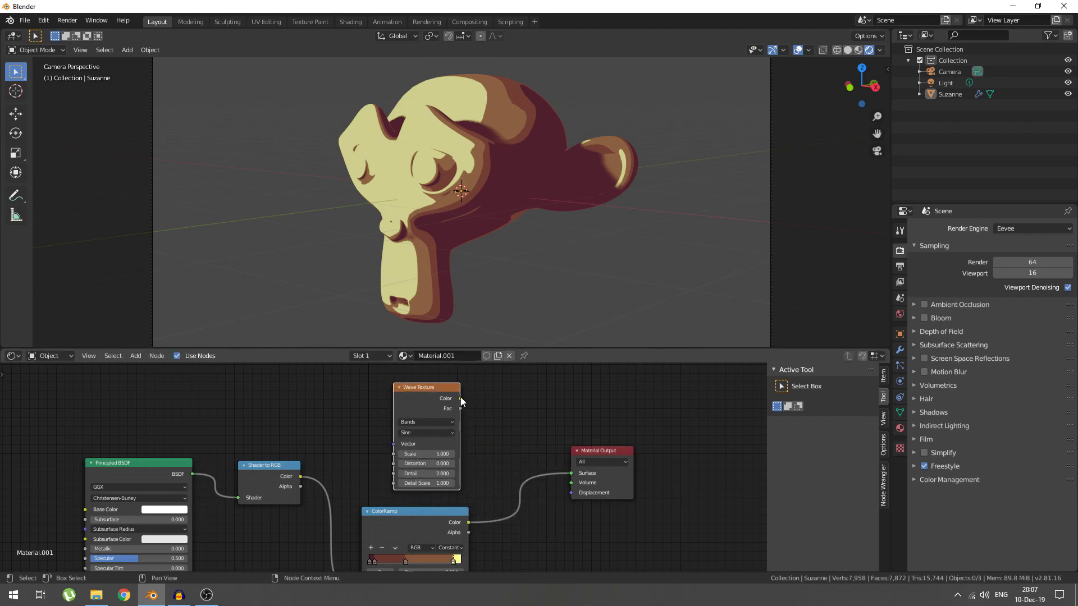
# - Feed the Wave Texture colour straight into Material Output Surface and move Shader to RGB down
pyautogui.moveTo(460, 398); pyautogui.dragTo(571, 474)
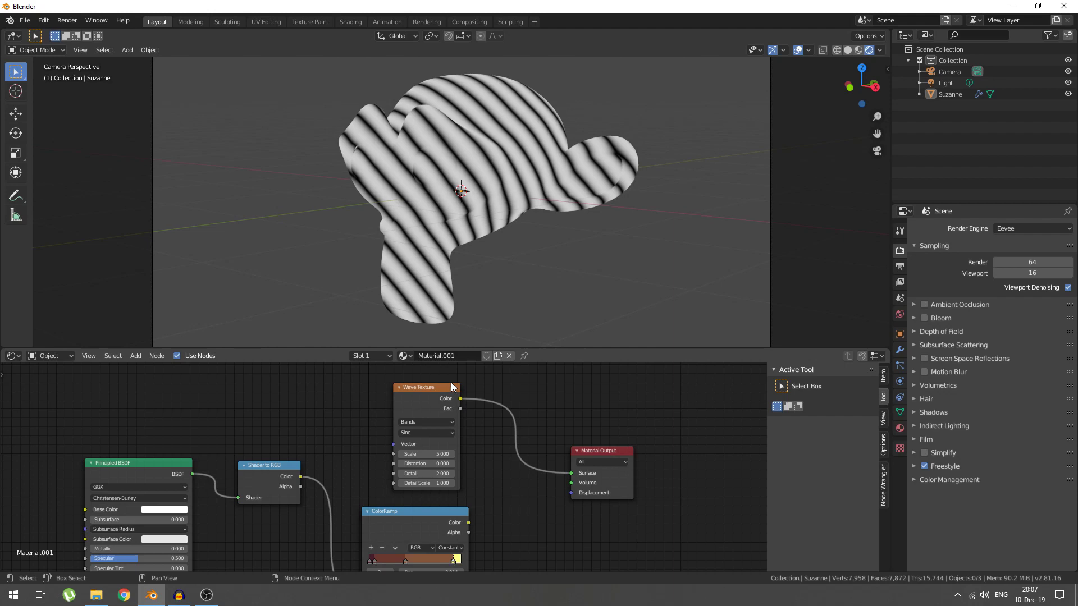
pyautogui.scroll(3, 501, 184)
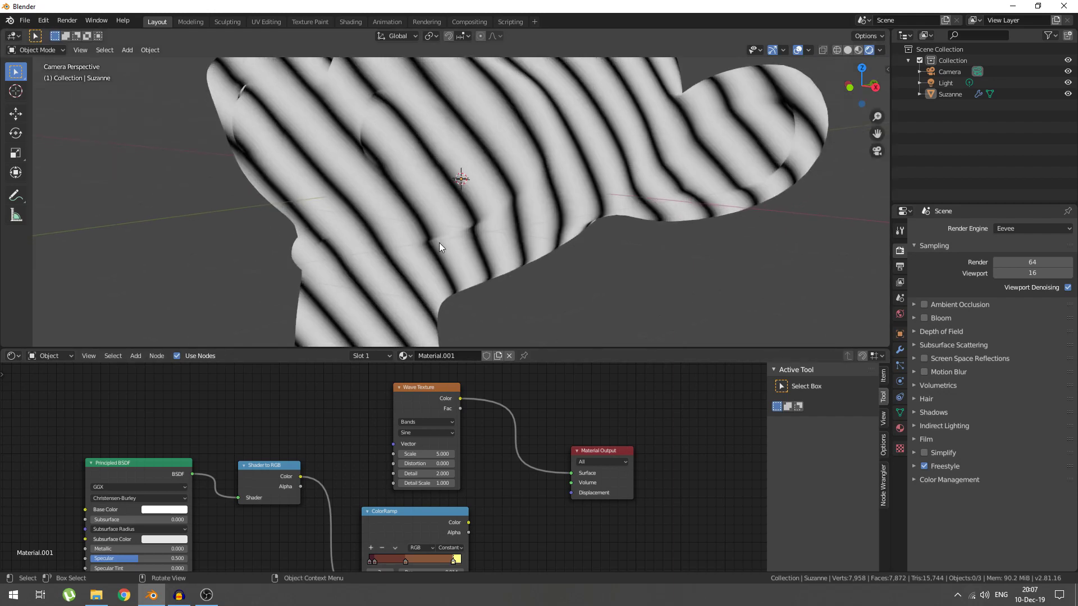
pyautogui.scroll(-4, 477, 257)
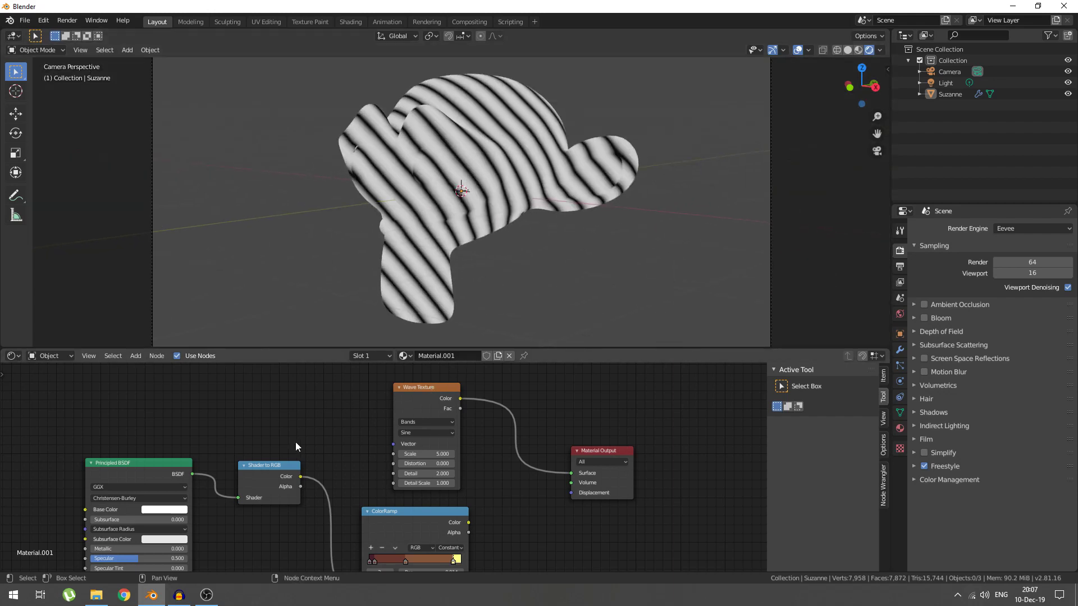
pyautogui.moveTo(271, 464); pyautogui.dragTo(262, 499)
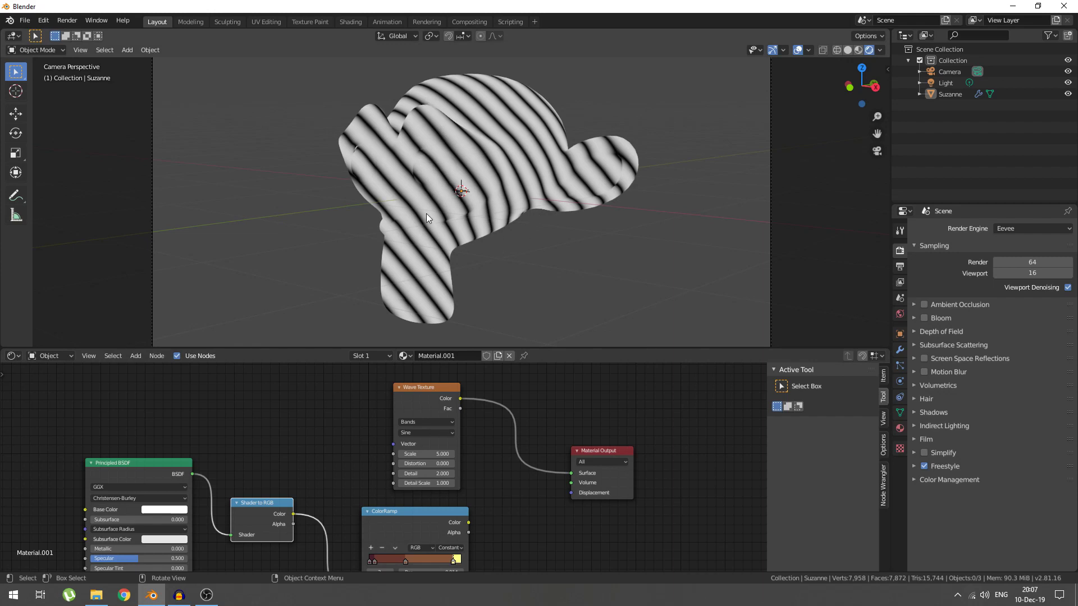
# - Drive the Wave Texture Vector from a Texture Coordinate Window output and set Scale to 40.9
pyautogui.hotkey('shift', 'a')
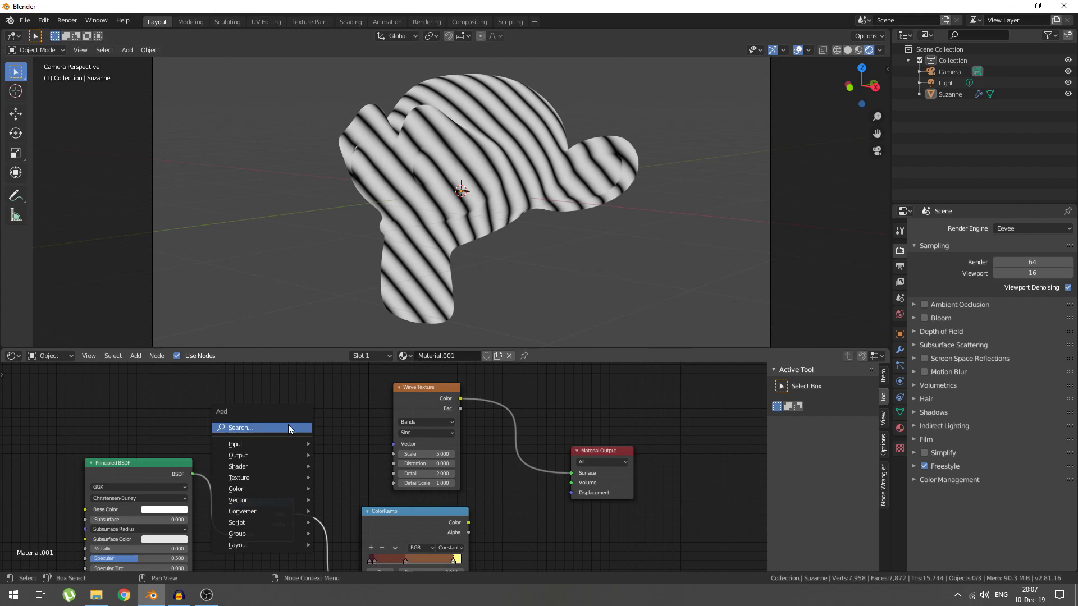
pyautogui.click(288, 424)
pyautogui.write('text')
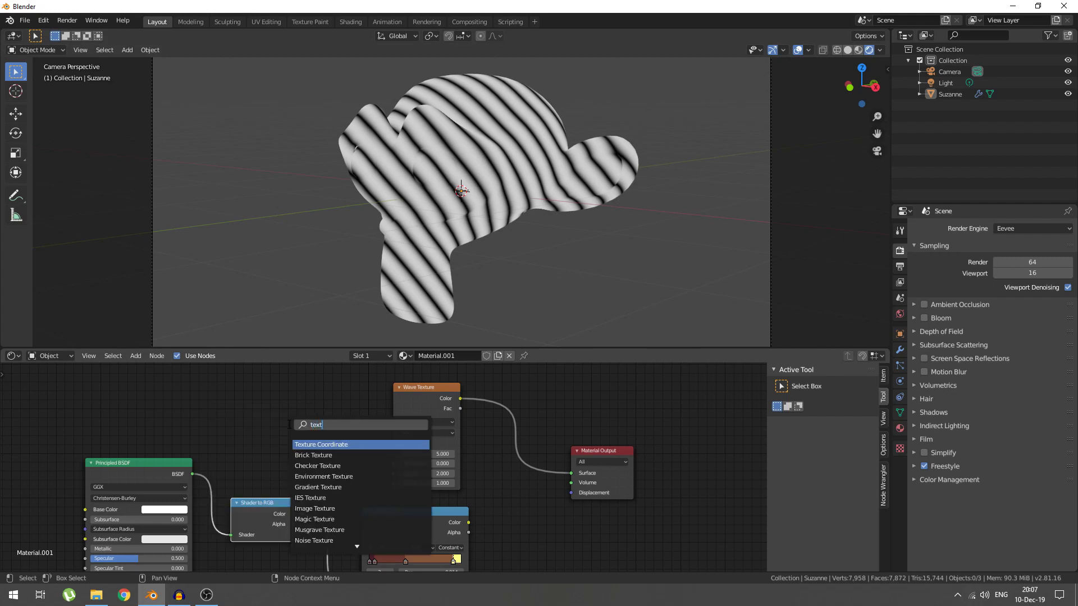
pyautogui.click(319, 445)
pyautogui.click(337, 444)
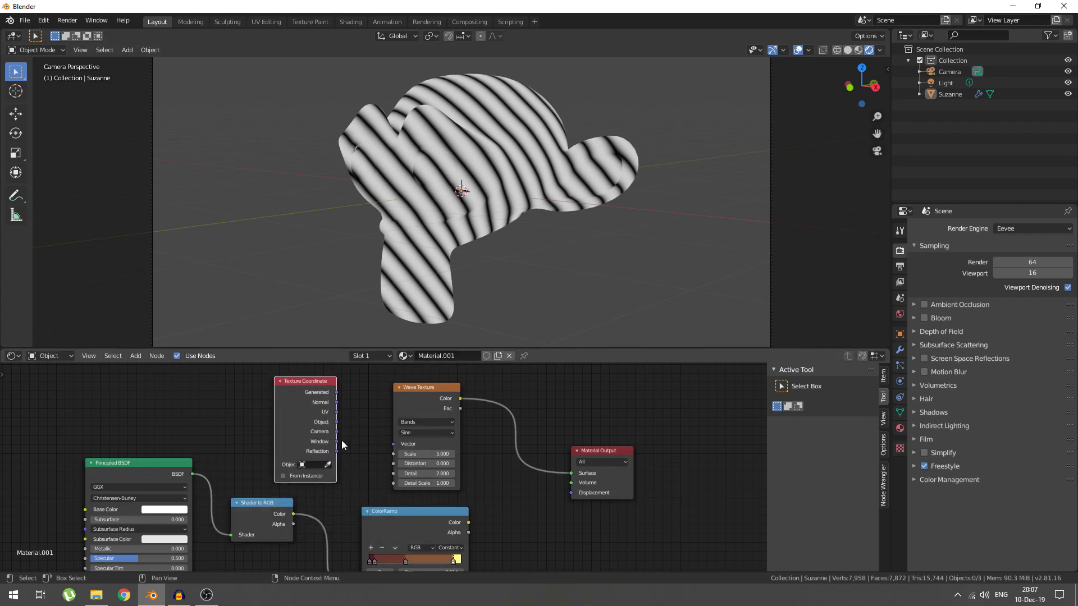
pyautogui.moveTo(336, 443); pyautogui.dragTo(379, 450)
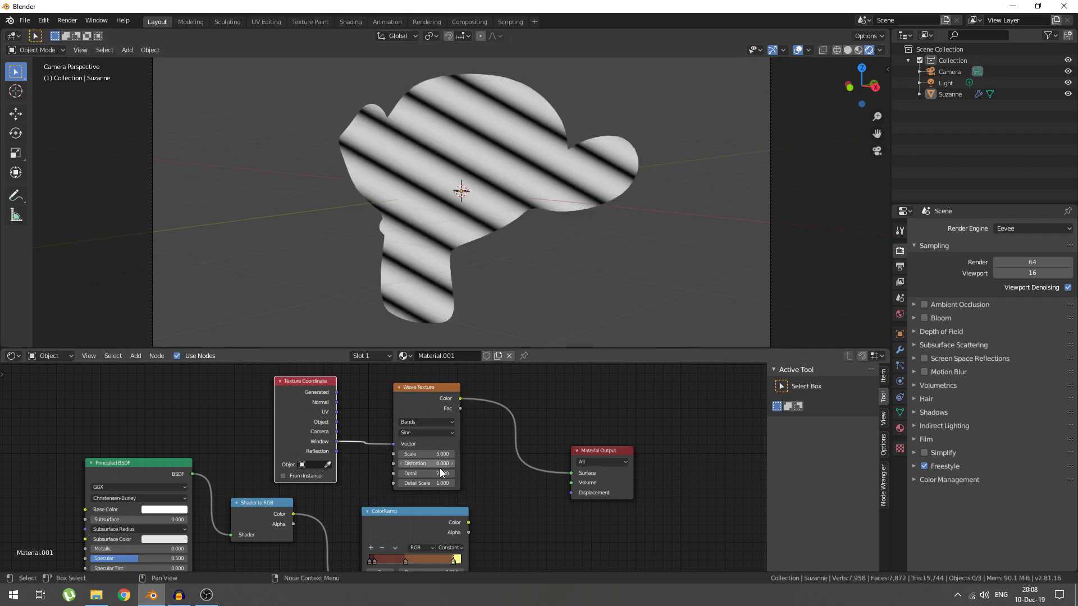
pyautogui.moveTo(416, 456)
pyautogui.mouseDown()
pyautogui.moveTo(528, 455)
pyautogui.moveTo(399, 458)
pyautogui.mouseUp()
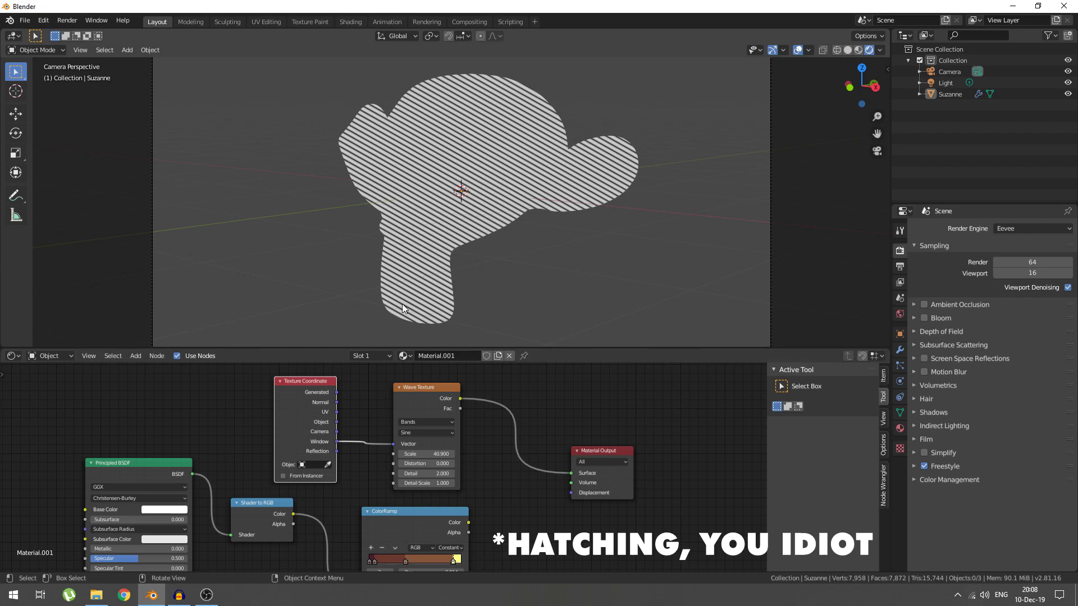
pyautogui.moveTo(423, 388); pyautogui.dragTo(457, 382)
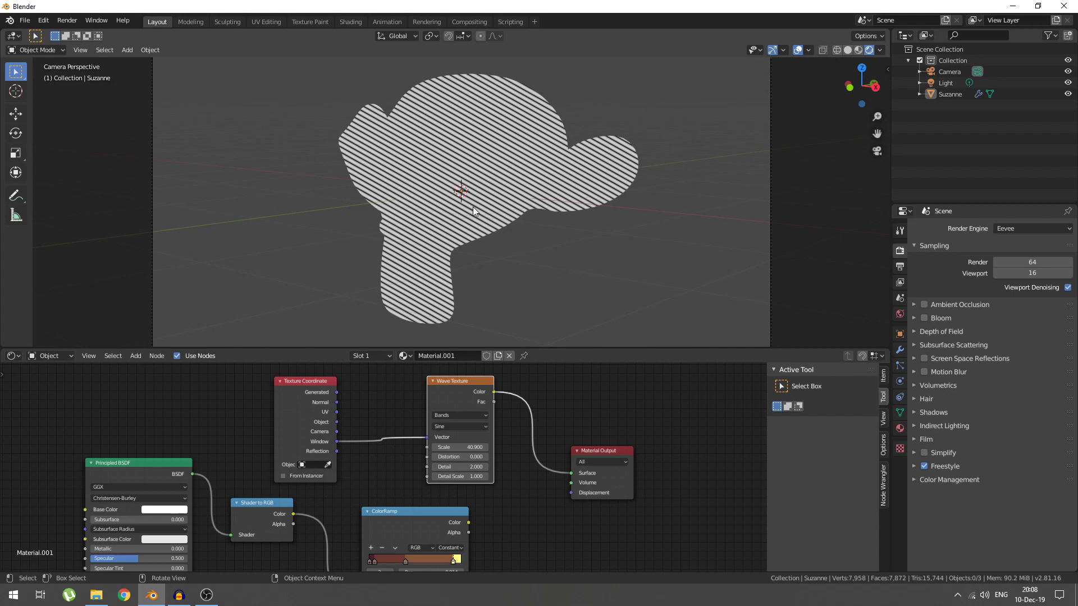
# - Add a Mapping node on the link between Texture Coordinate Window output and Wave Texture
pyautogui.hotkey('shift', 'a')
pyautogui.click(231, 393)
pyautogui.write('mapp')
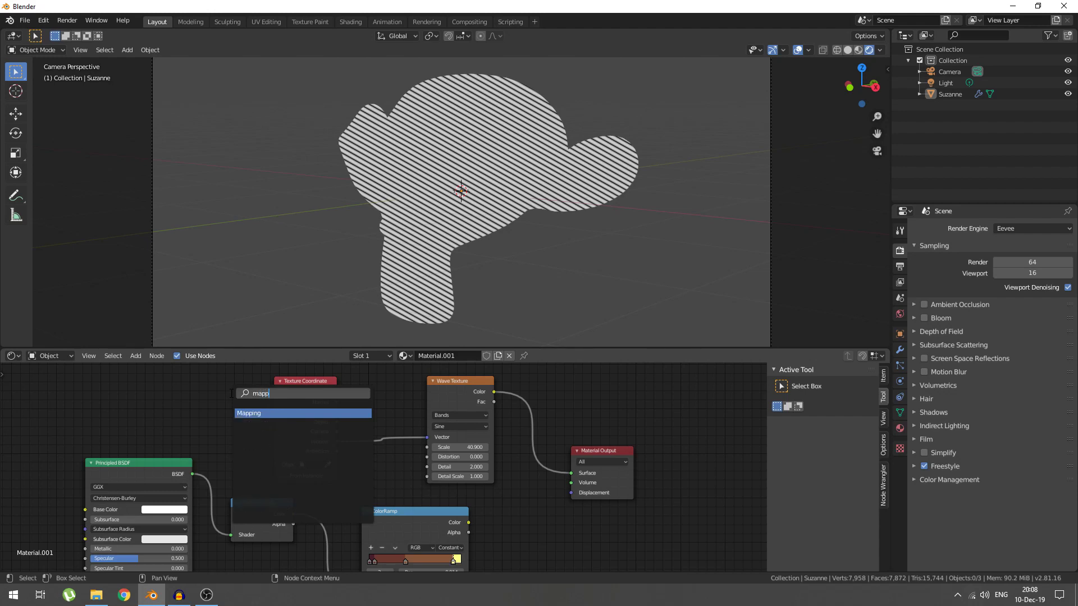
pyautogui.press('Return')
pyautogui.click(455, 517)
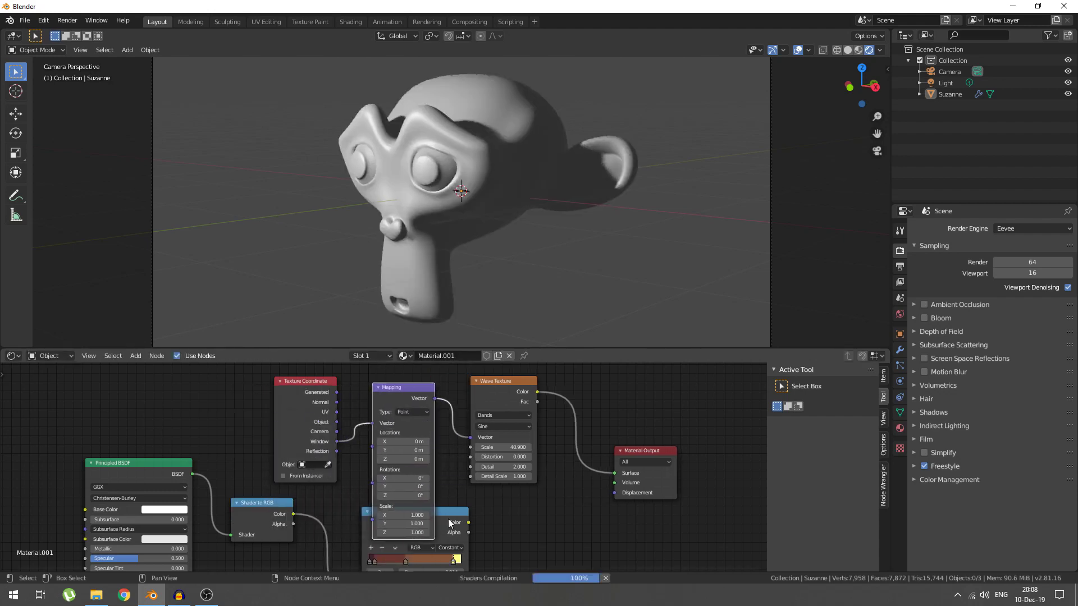
pyautogui.moveTo(455, 518); pyautogui.dragTo(451, 568)
# - Rotate the Mapping node 22.8° around Z and shift Material Output to the right
pyautogui.scroll(1, 439, 511)
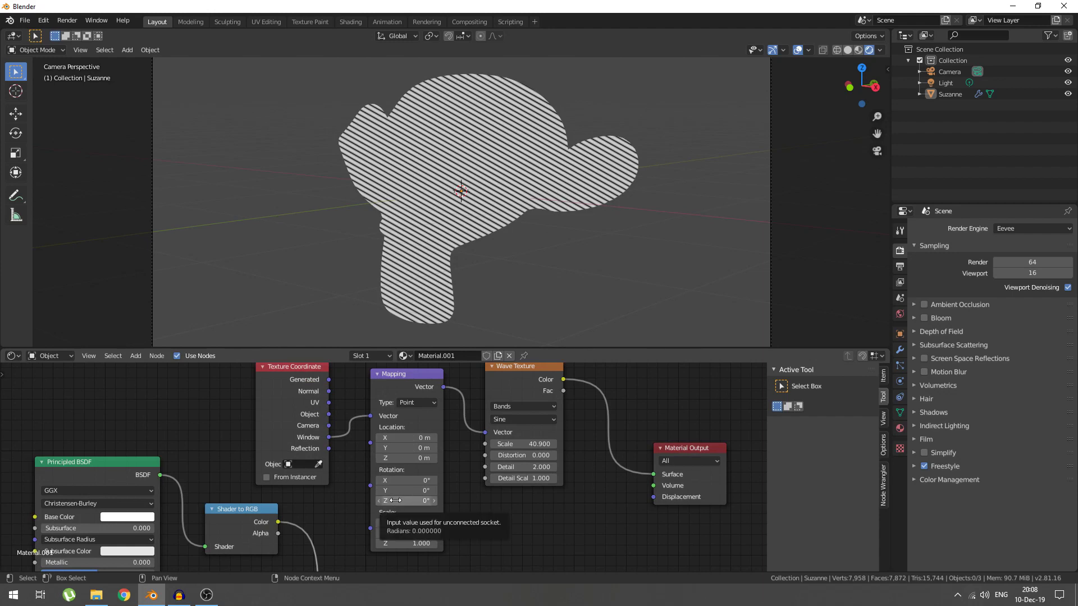
pyautogui.moveTo(407, 500); pyautogui.dragTo(459, 500)
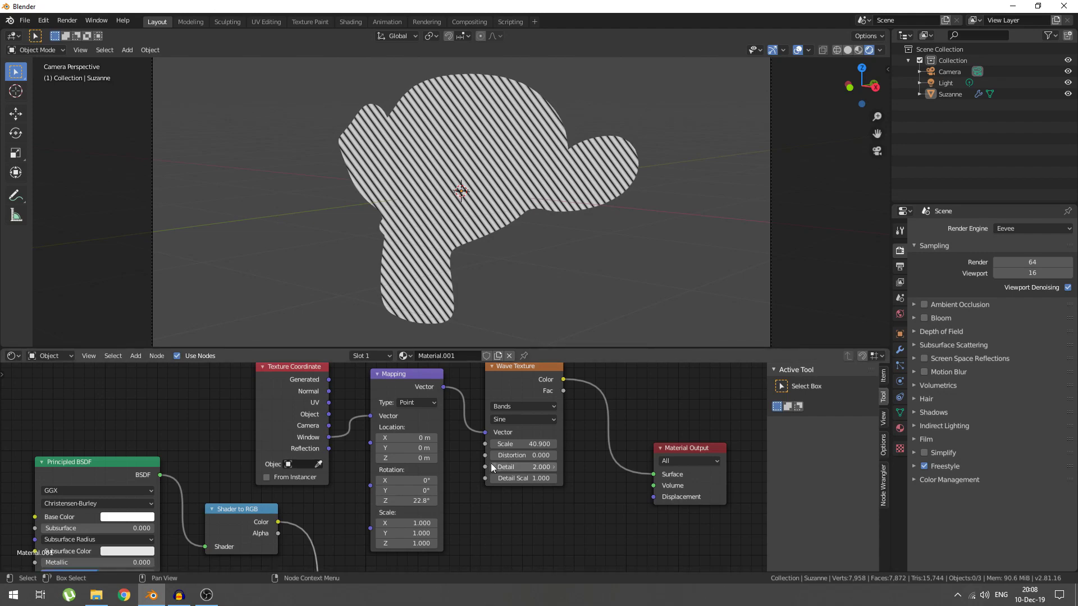
pyautogui.scroll(1, 571, 502)
pyautogui.moveTo(571, 501); pyautogui.dragTo(411, 509, button='middle')
pyautogui.moveTo(534, 457); pyautogui.dragTo(623, 459)
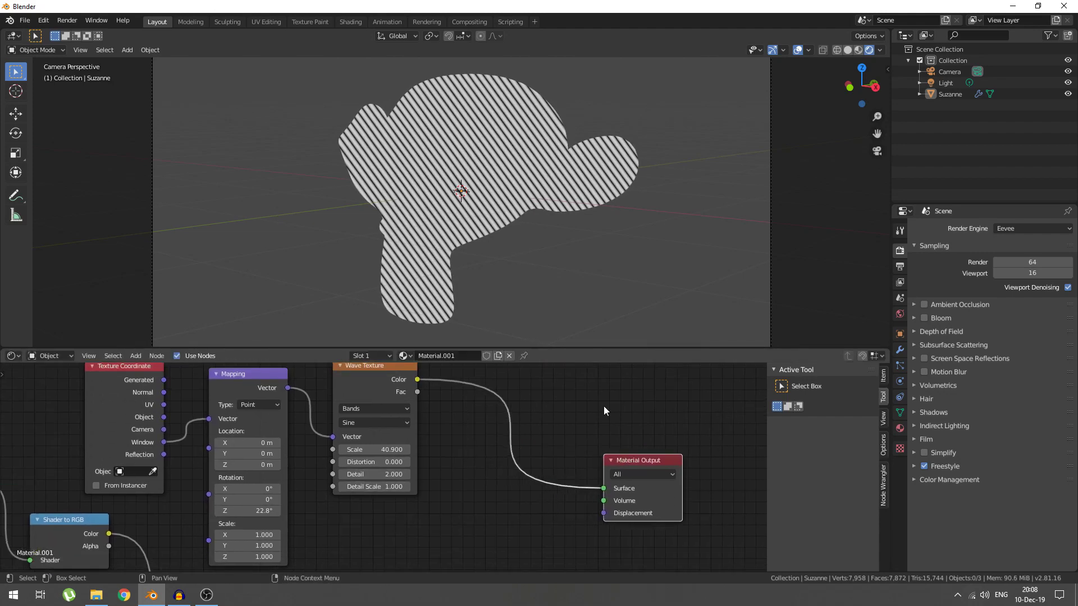
# - Insert a ColorRamp node between the Wave Texture and Material Output
pyautogui.scroll(5, 454, 221)
pyautogui.scroll(2, 454, 208)
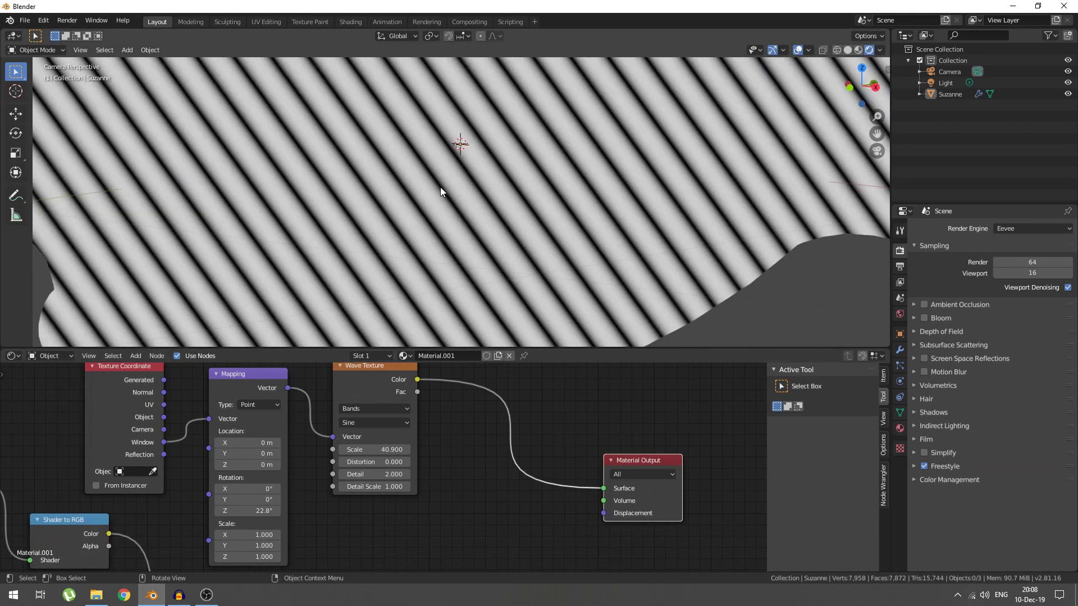
pyautogui.scroll(-2, 522, 444)
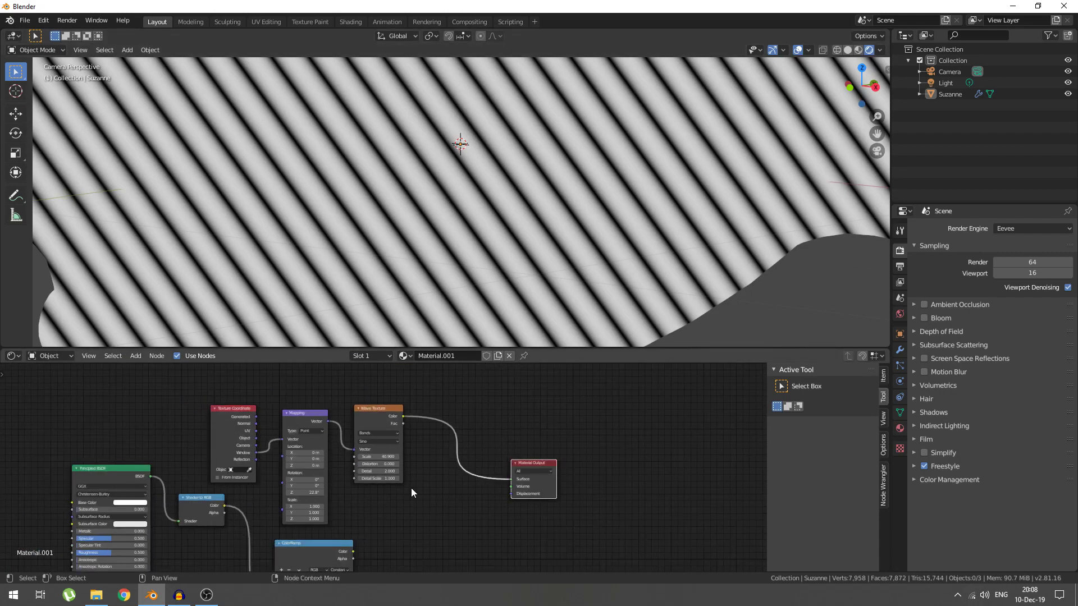
pyautogui.keyDown('shift'); pyautogui.scroll(-2, 410, 490); pyautogui.keyUp('shift')
pyautogui.keyDown('ctrl'); pyautogui.hscroll(-2, 410, 490); pyautogui.keyUp('ctrl')
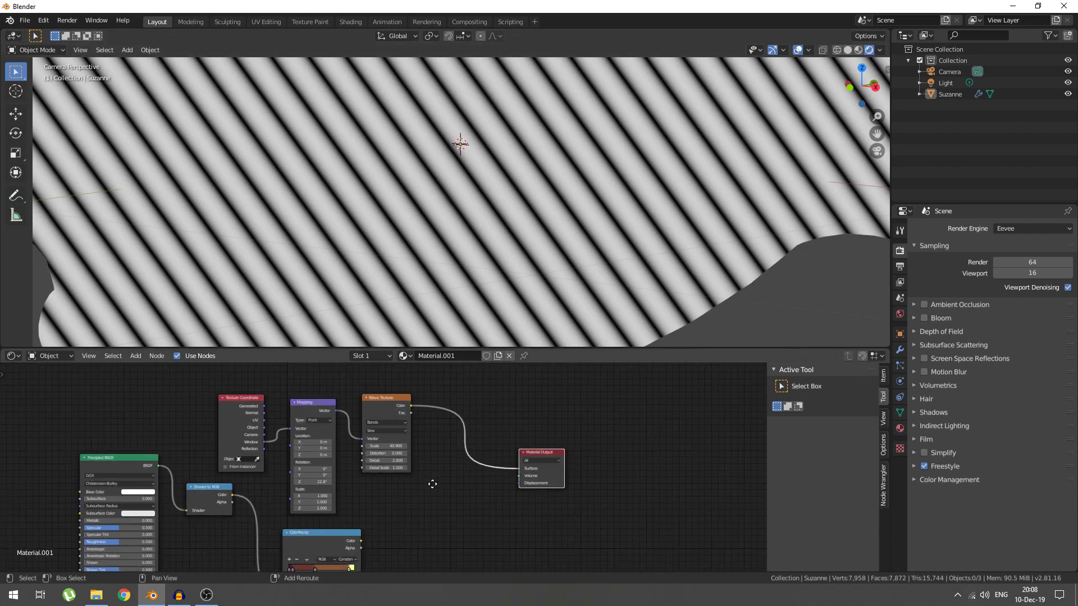
pyautogui.hotkey('shift', 'a')
pyautogui.click(497, 450)
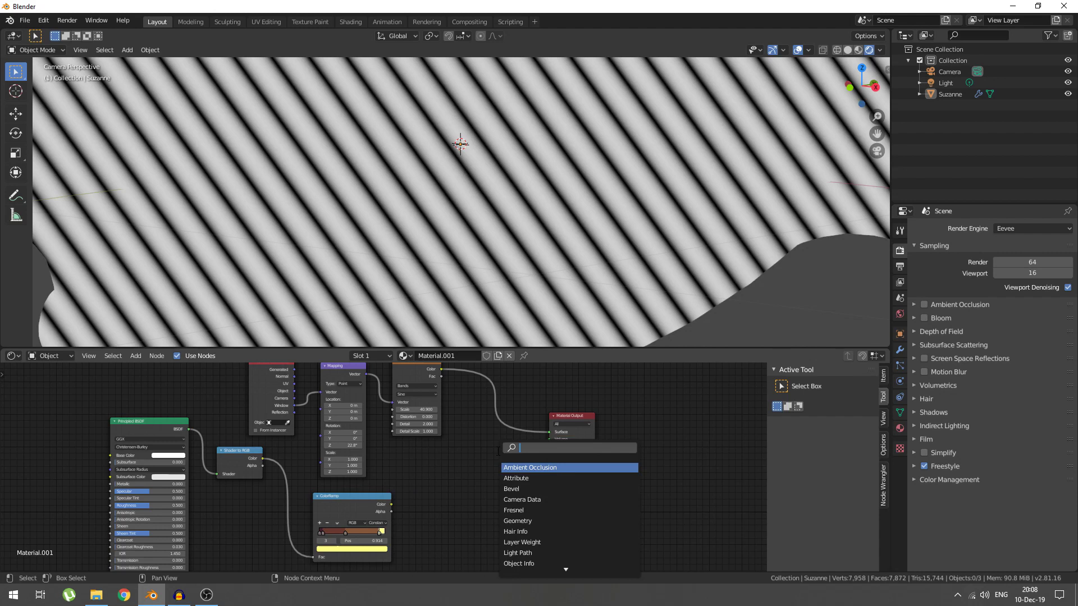
pyautogui.write('colo')
pyautogui.click(520, 478)
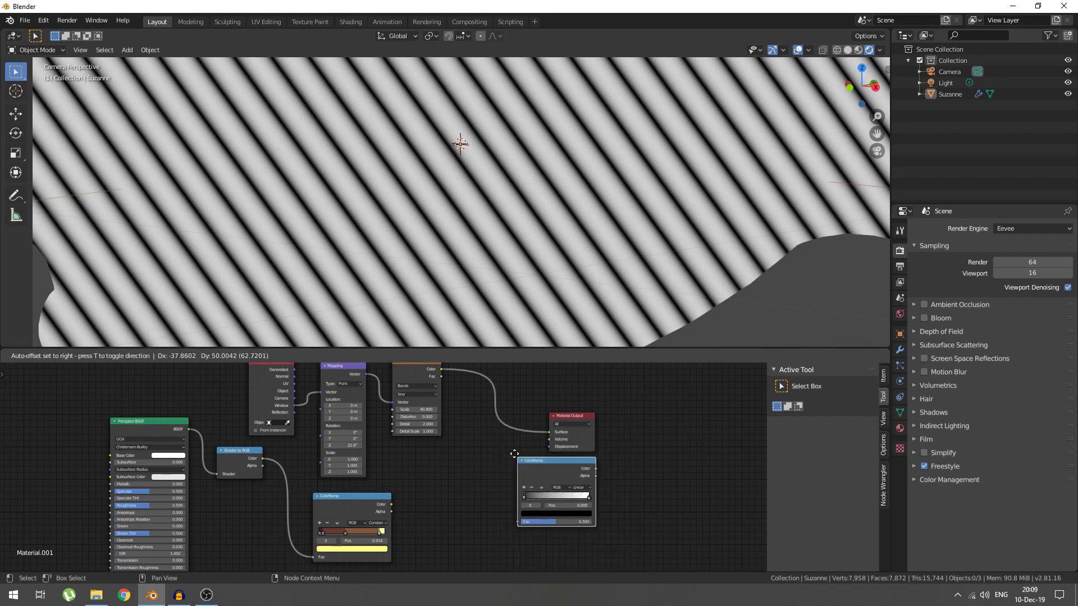
pyautogui.click(563, 375)
# - Drag the ColorRamp's black and white stops closer to sharpen the stripe contrast
pyautogui.scroll(3, 560, 386)
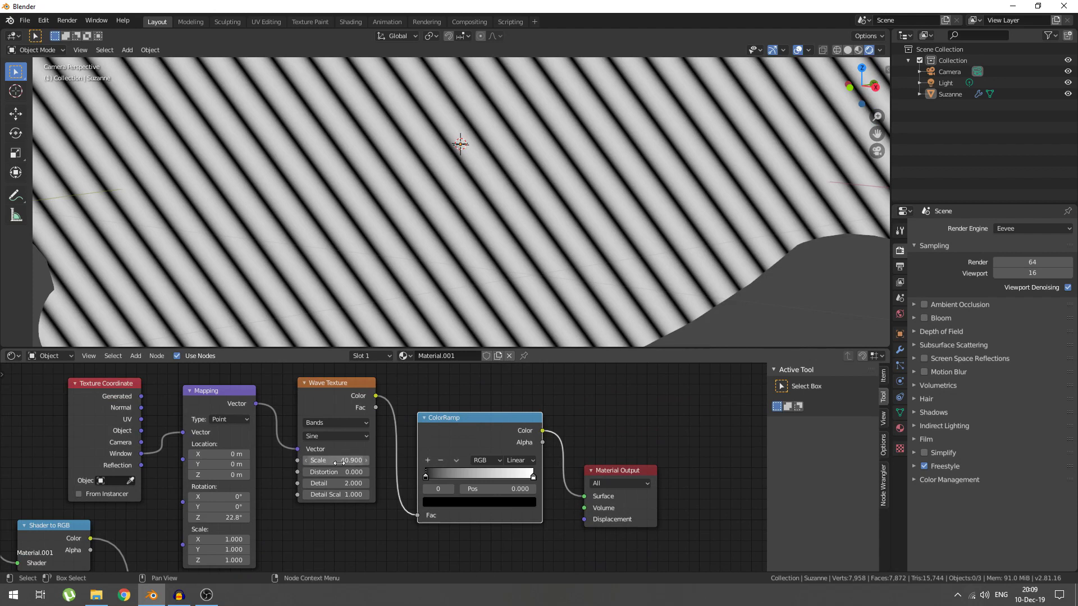
pyautogui.moveTo(426, 477); pyautogui.dragTo(486, 474)
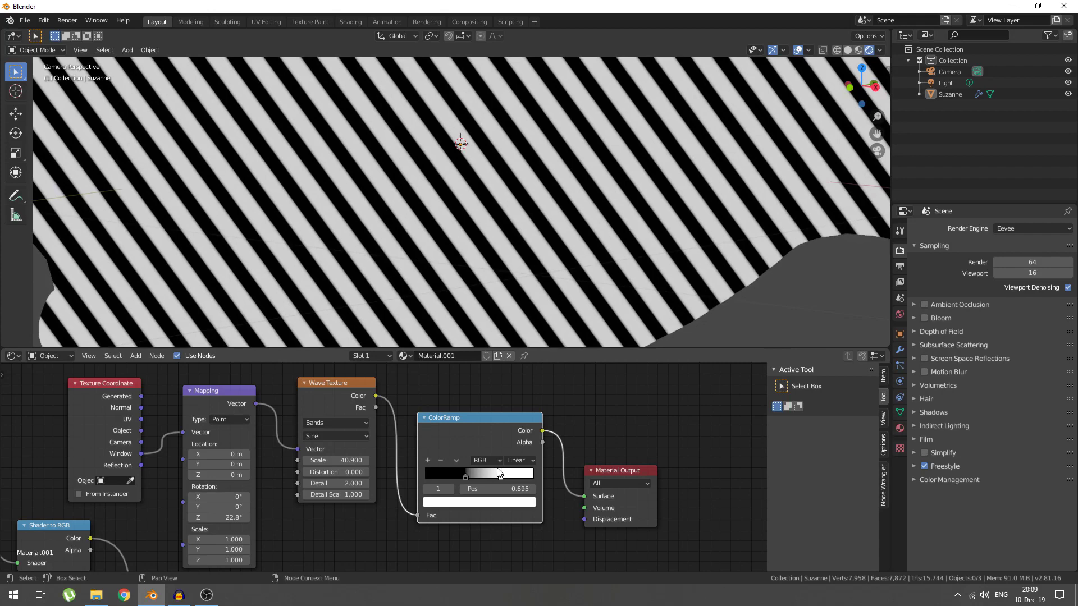
pyautogui.moveTo(500, 474); pyautogui.dragTo(494, 474)
pyautogui.scroll(-4, 456, 233)
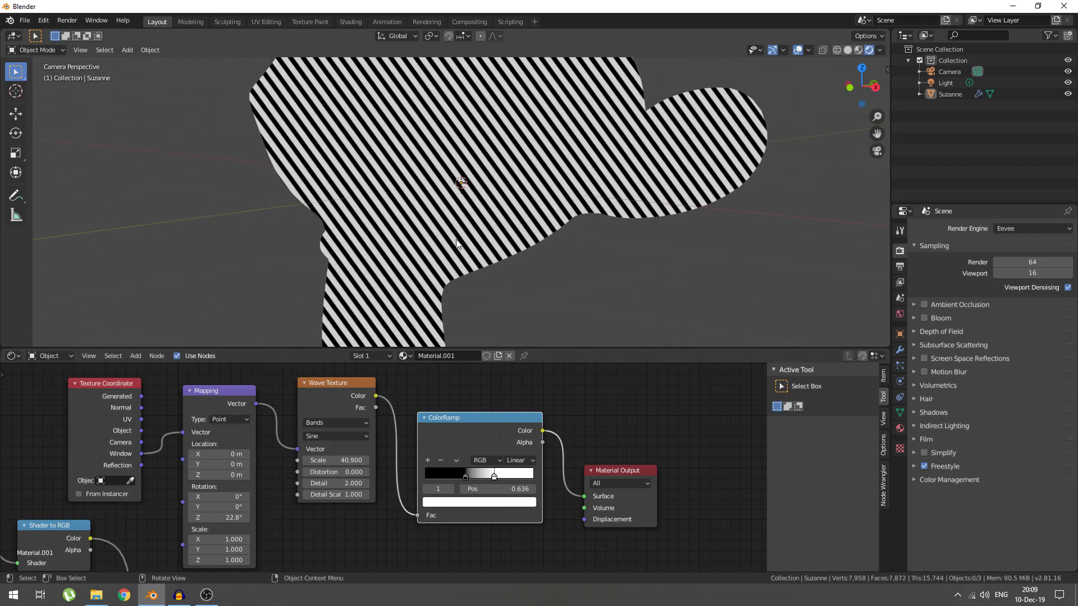
pyautogui.scroll(-2, 457, 243)
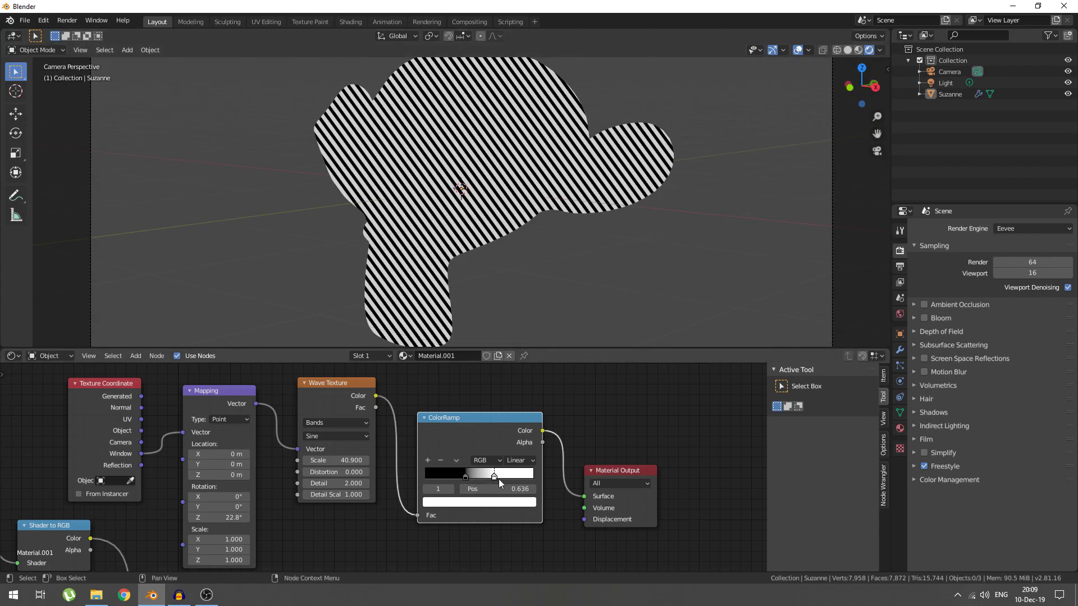
pyautogui.moveTo(496, 477); pyautogui.dragTo(453, 472)
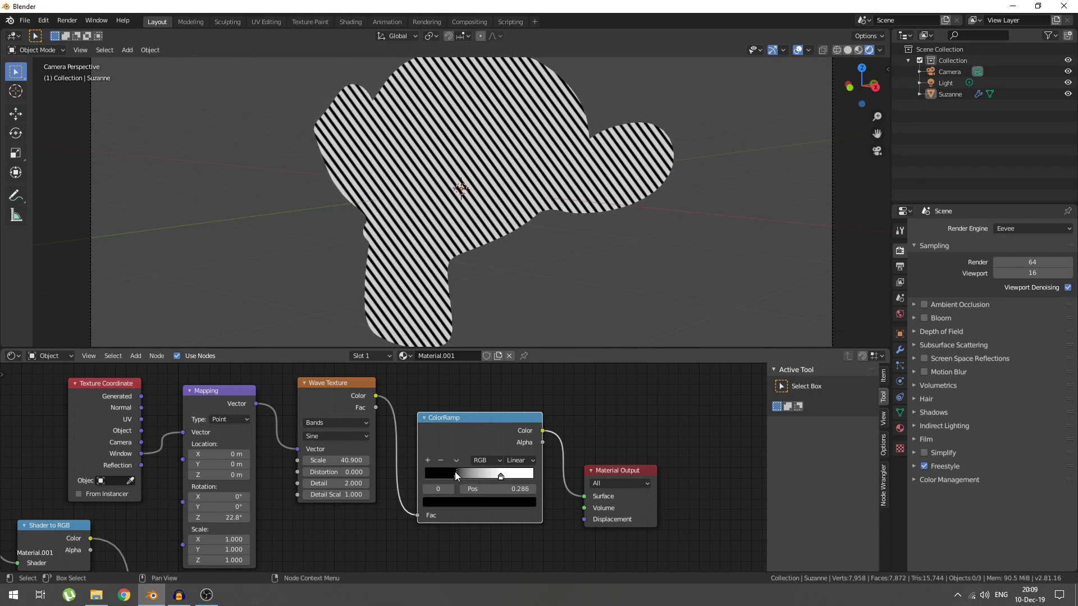
pyautogui.scroll(5, 512, 233)
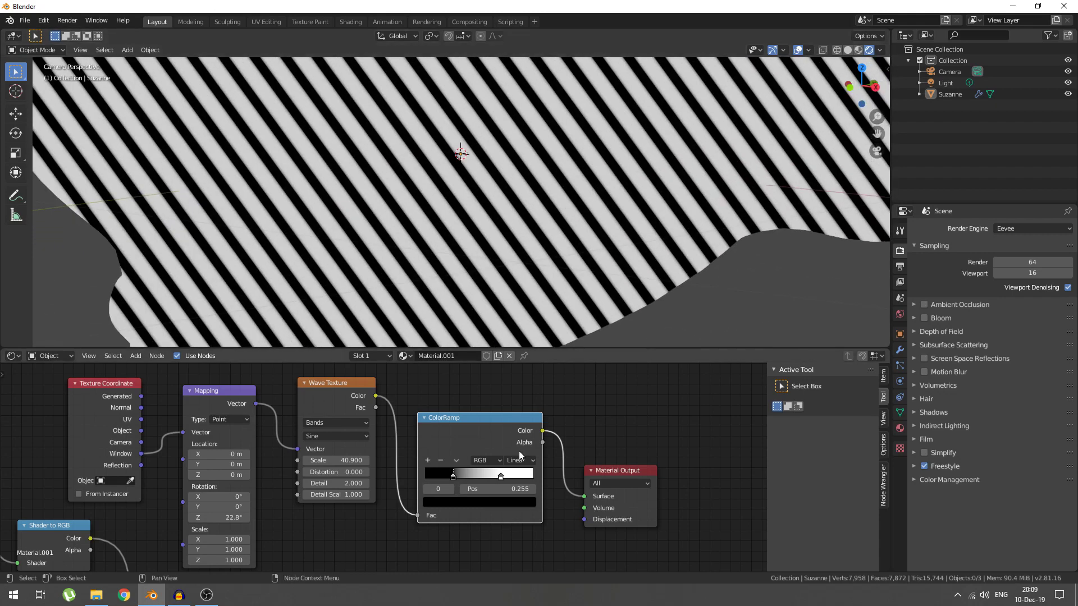
# - Try Constant interpolation on the ramp, then return it to Linear
pyautogui.click(520, 463)
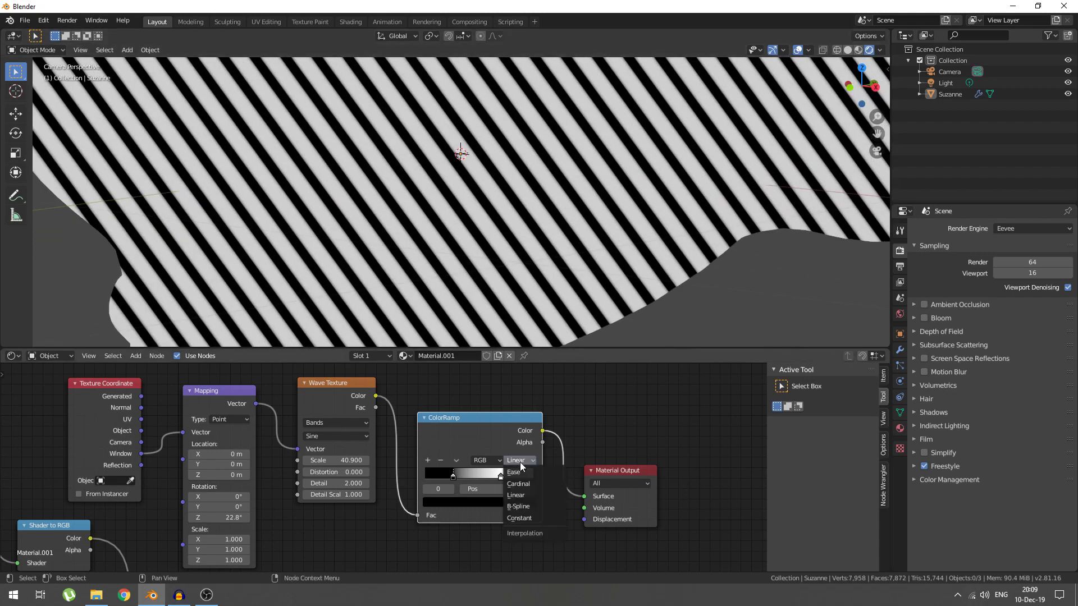
pyautogui.click(519, 519)
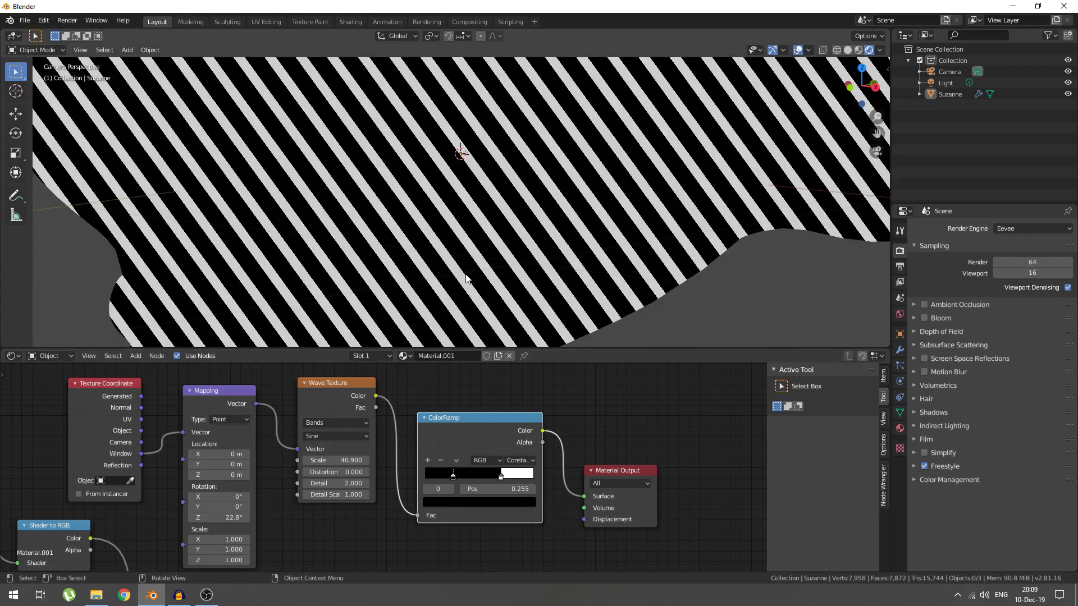
pyautogui.click(520, 460)
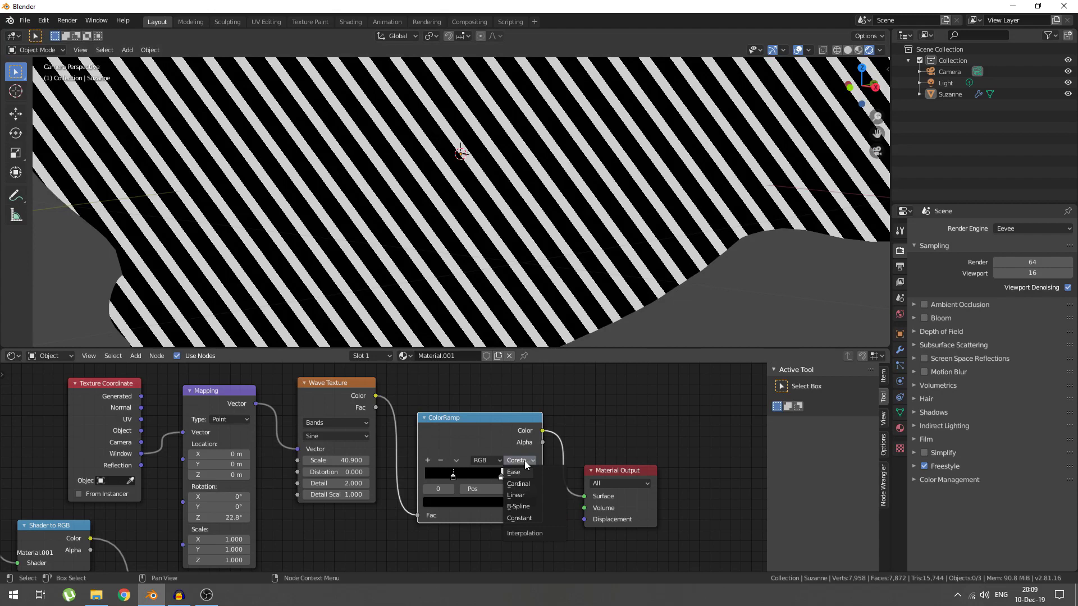
pyautogui.click(517, 497)
pyautogui.scroll(-6, 517, 283)
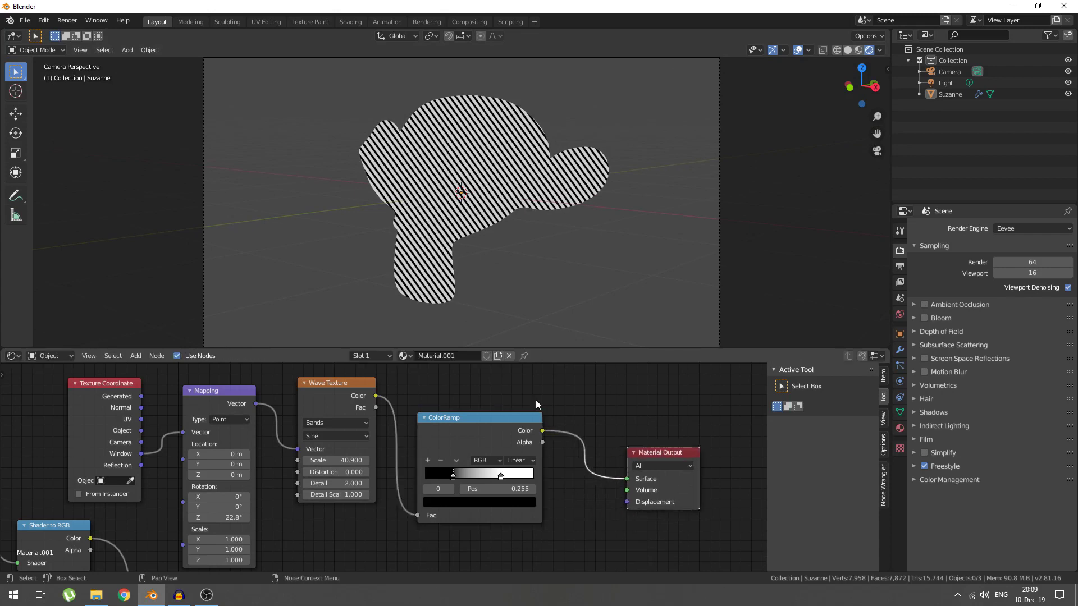
# - Make room and insert a MixRGB node before Material Output, fed by the stripe ColorRamp
pyautogui.scroll(-2, 388, 528)
pyautogui.moveTo(387, 527); pyautogui.dragTo(494, 447, button='middle')
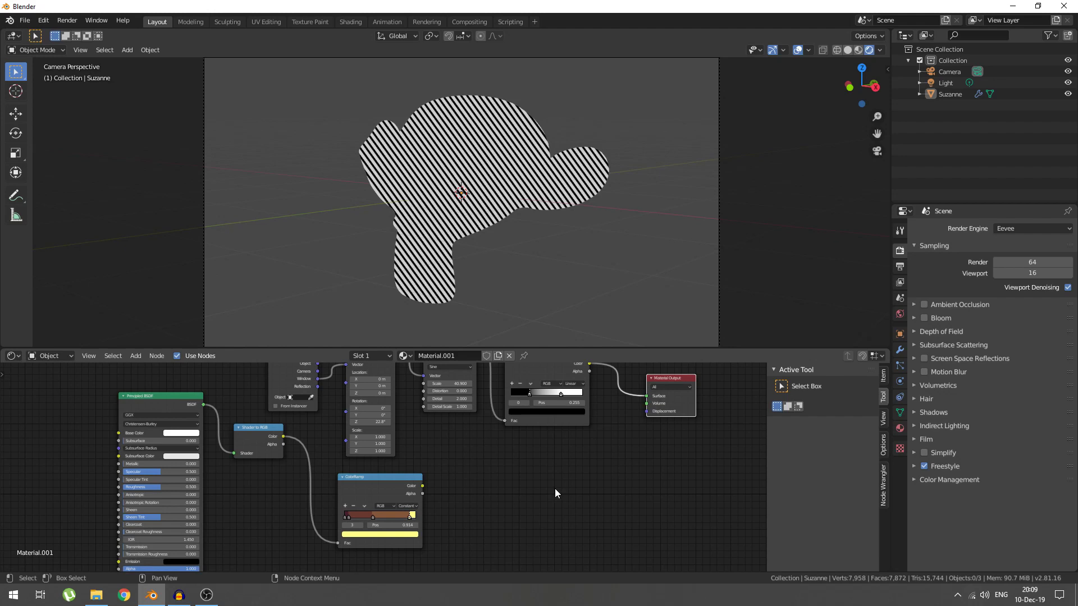
pyautogui.moveTo(556, 491); pyautogui.dragTo(429, 547, button='middle')
pyautogui.moveTo(572, 452); pyautogui.dragTo(639, 444)
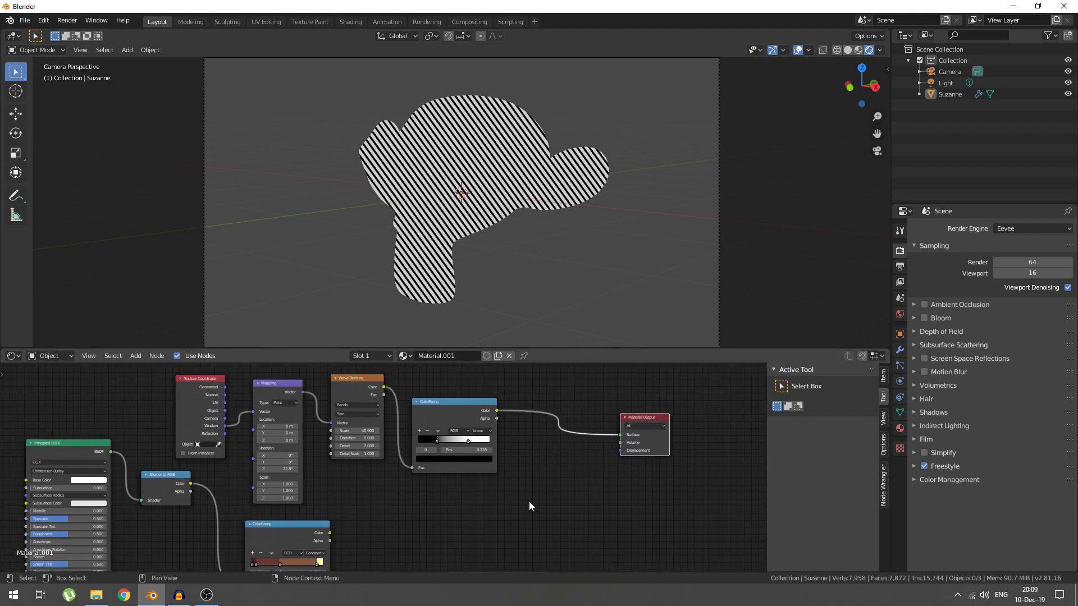
pyautogui.hotkey('shift', 'a')
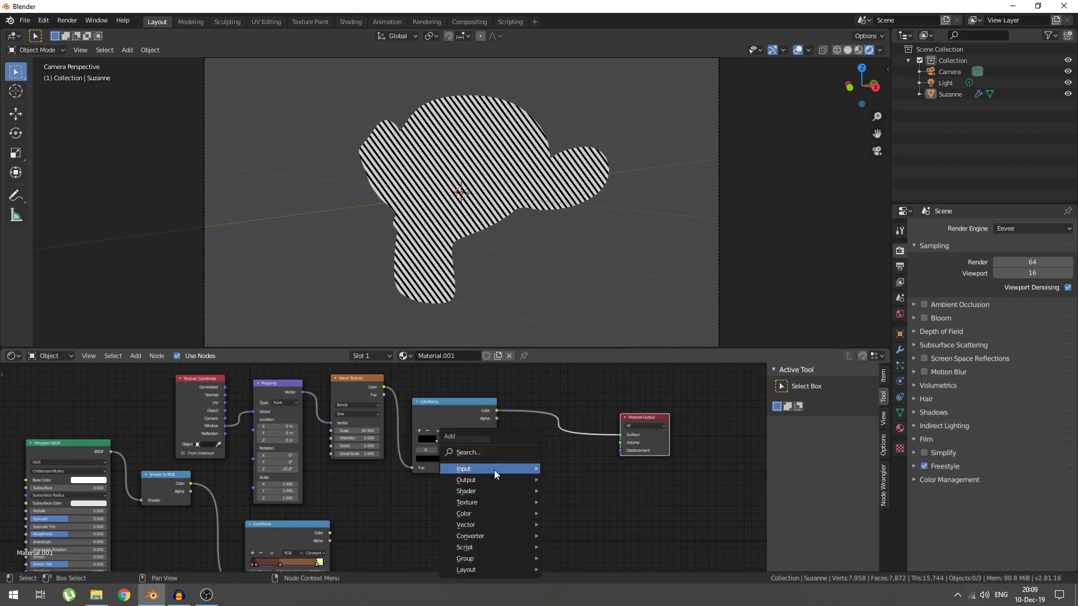
pyautogui.click(488, 453)
pyautogui.write('mix')
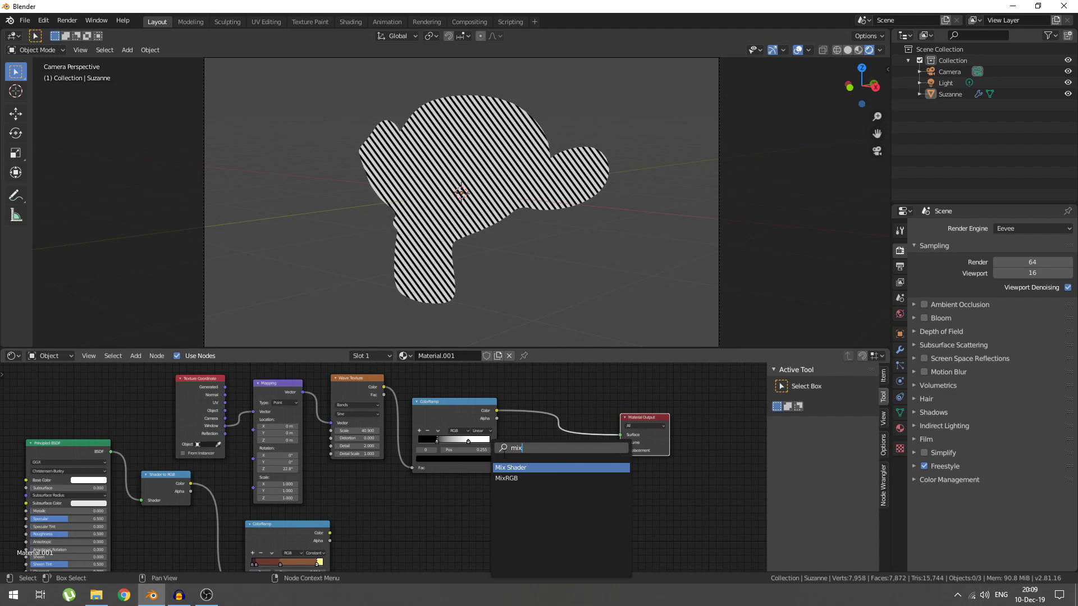
pyautogui.press('Down')
pyautogui.press('Return')
pyautogui.click(488, 477)
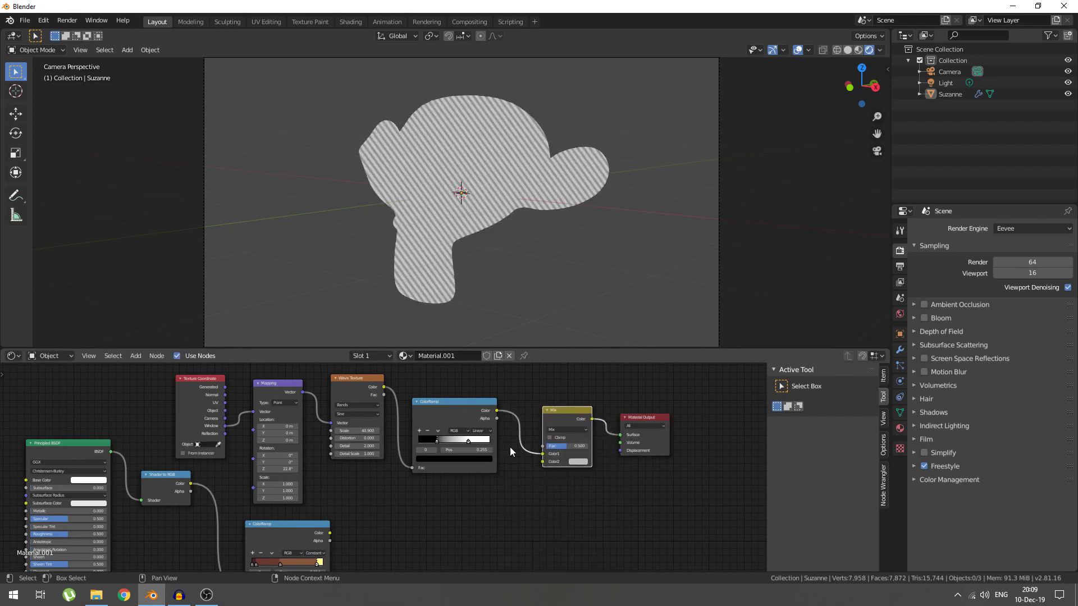
# - Connect the lower shading ColorRamp's Color into the Mix node's Color2
pyautogui.moveTo(330, 533)
pyautogui.mouseDown()
pyautogui.moveTo(504, 484)
pyautogui.moveTo(547, 458)
pyautogui.mouseUp()
pyautogui.moveTo(330, 531); pyautogui.dragTo(542, 461)
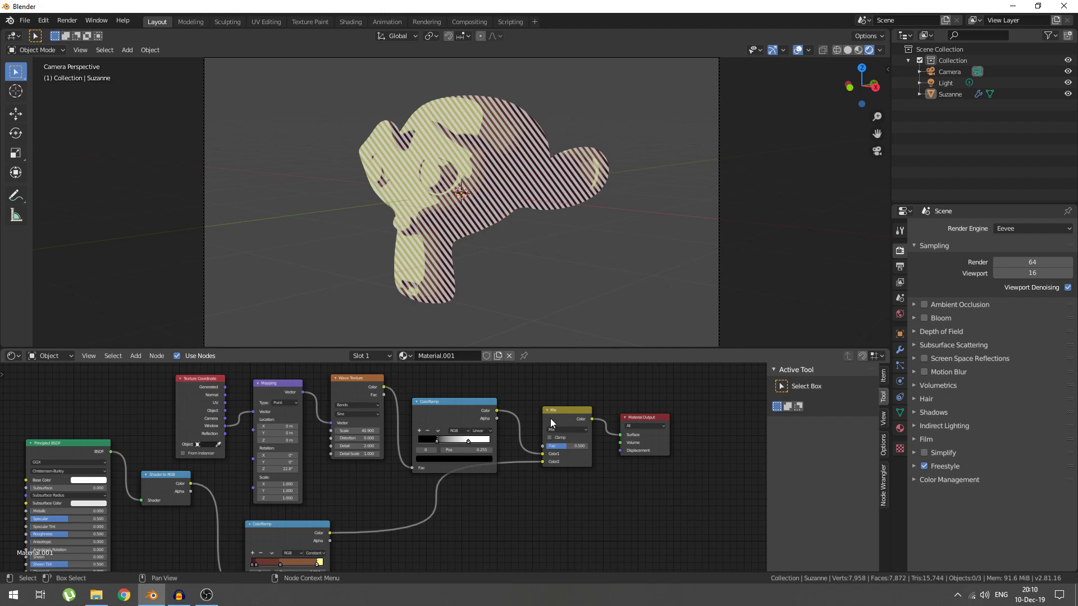
pyautogui.moveTo(550, 418); pyautogui.dragTo(541, 478)
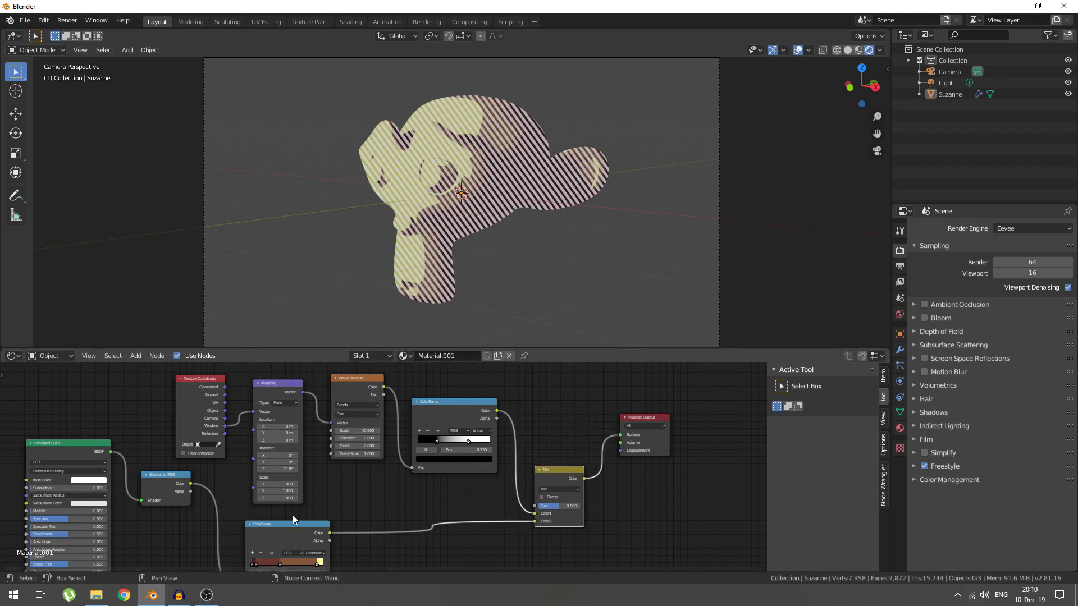
# - Set the Mix node to Multiply with Fac 0.25, then raise Fac to about 0.642
pyautogui.click(555, 489)
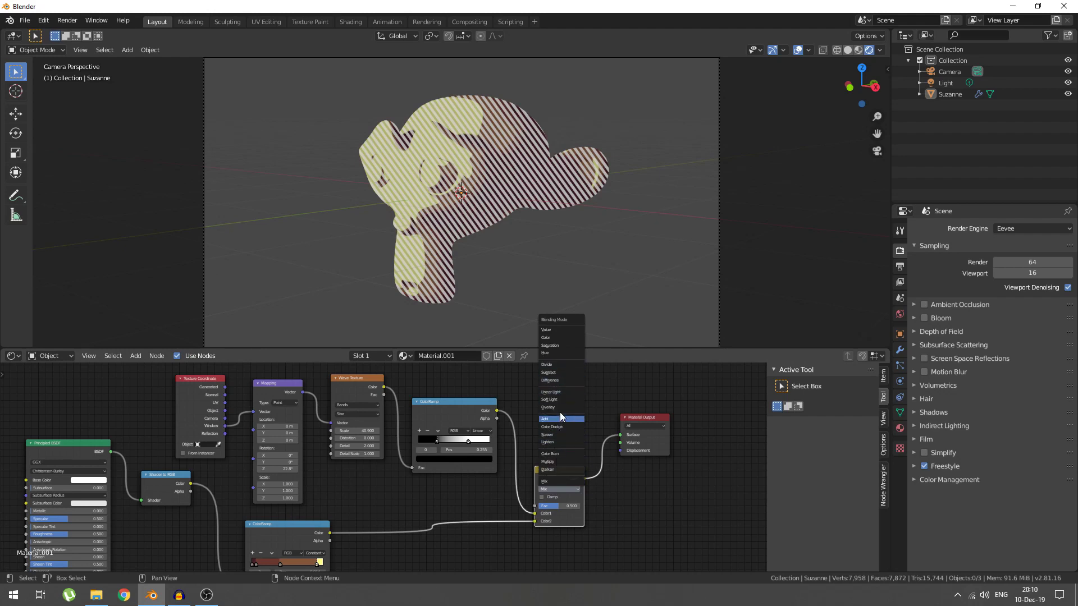
pyautogui.click(553, 461)
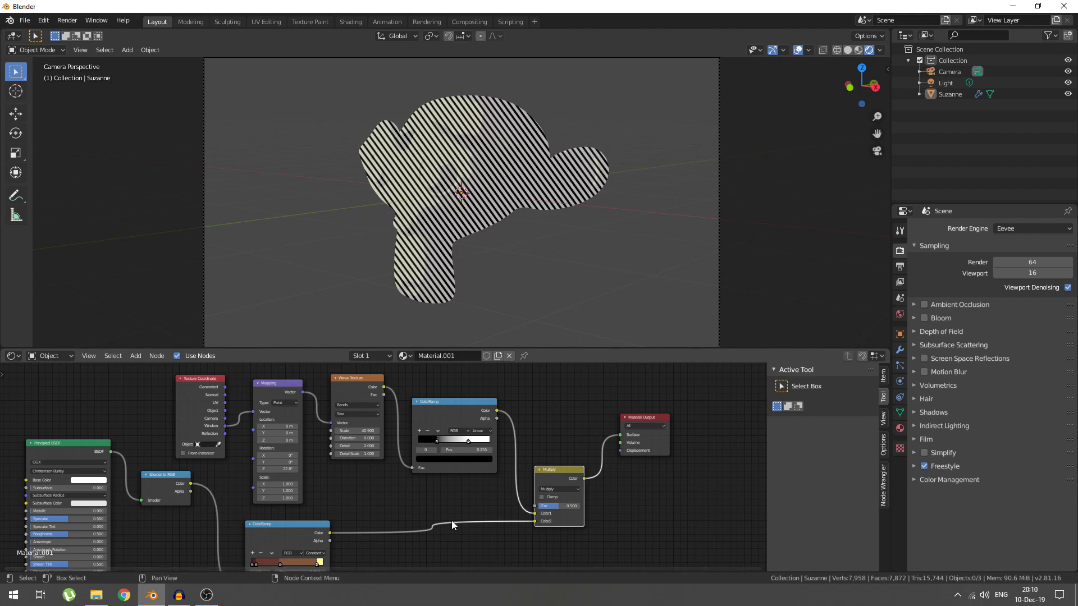
pyautogui.click(559, 506)
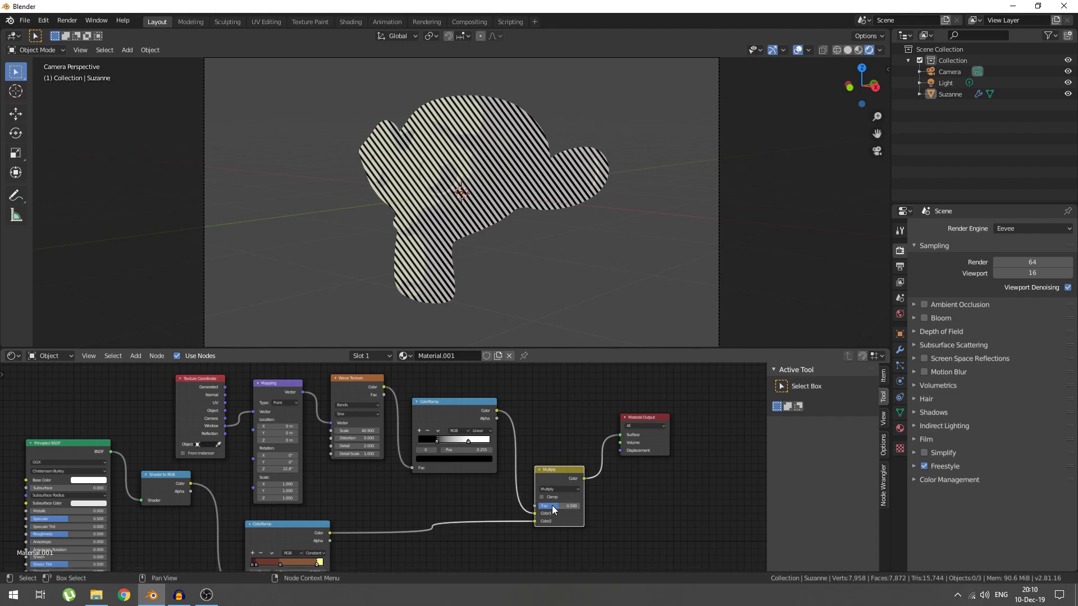
pyautogui.write('0.25')
pyautogui.press('Return')
pyautogui.moveTo(559, 505); pyautogui.dragTo(566, 506)
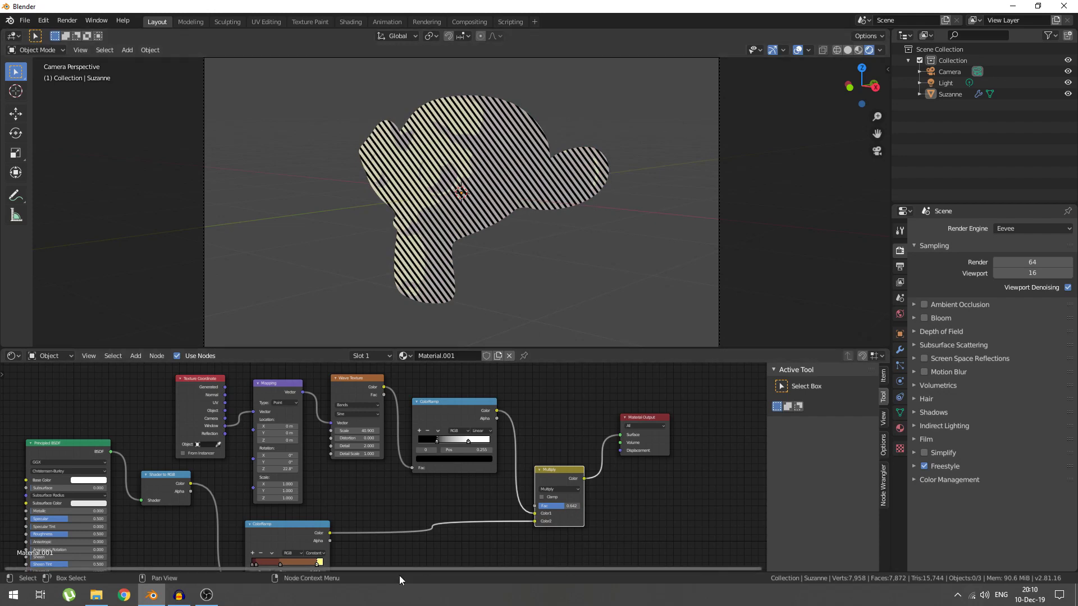
# - Recentre the node graph and move the shading ColorRamp further down
pyautogui.moveTo(458, 521); pyautogui.dragTo(400, 435, button='middle')
pyautogui.scroll(-2, 407, 450)
pyautogui.moveTo(364, 467); pyautogui.dragTo(338, 508, button='middle')
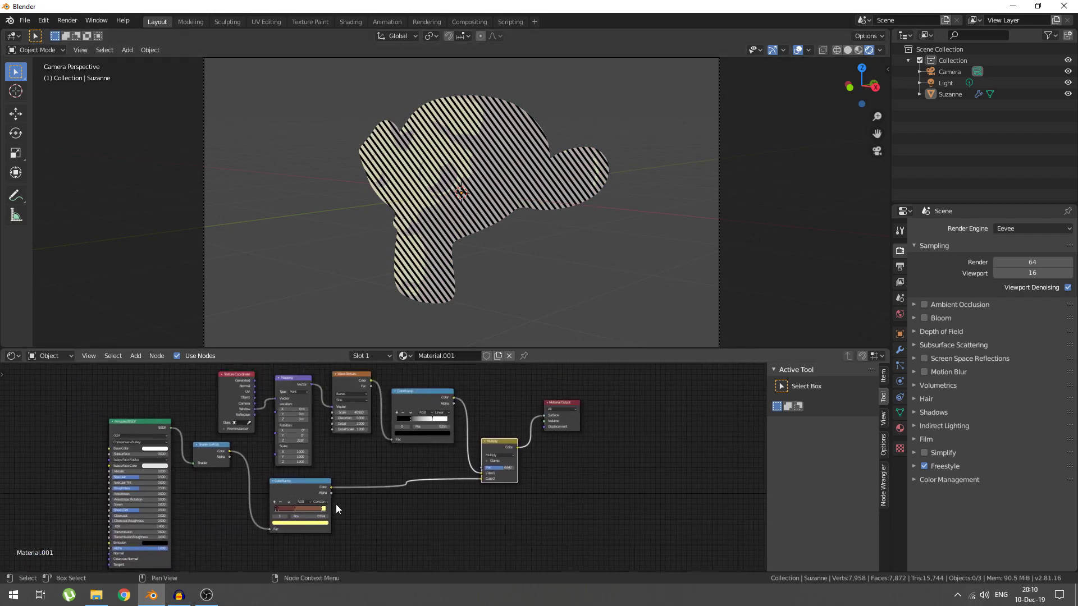
pyautogui.moveTo(306, 484); pyautogui.dragTo(428, 542)
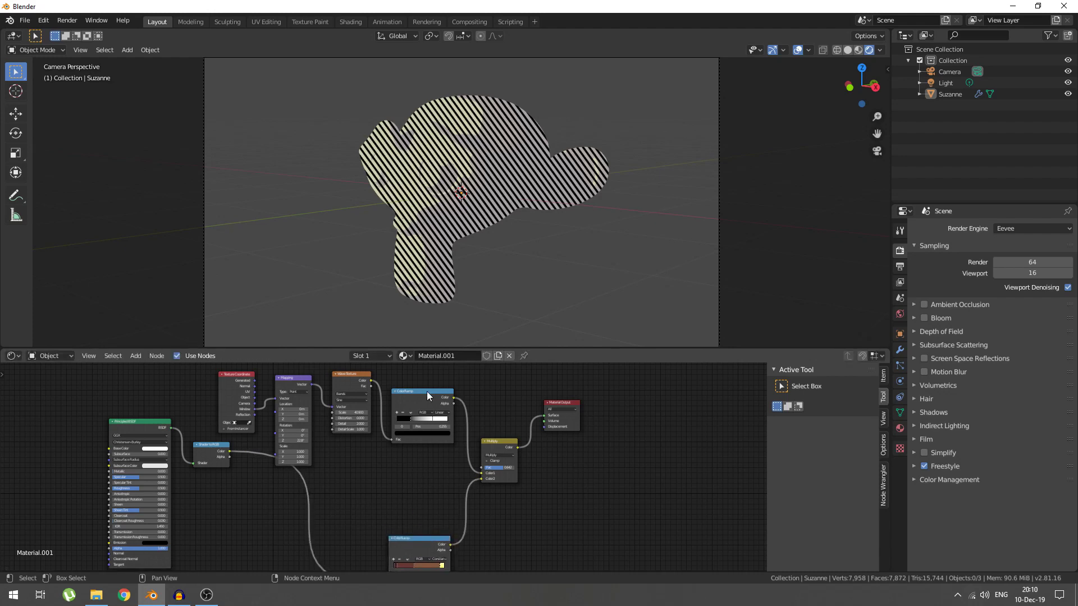
# - Duplicate the stripe ColorRamp, feed it the shading output, and link it to Multiply Fac
pyautogui.hotkey('shift', 'd')
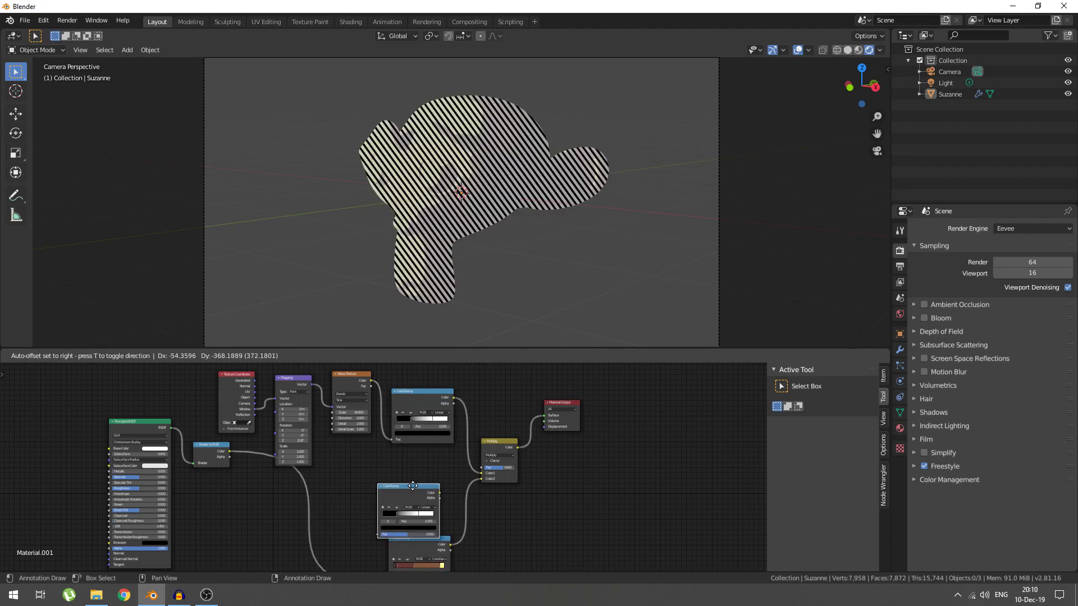
pyautogui.click(421, 462)
pyautogui.moveTo(447, 468); pyautogui.dragTo(482, 468)
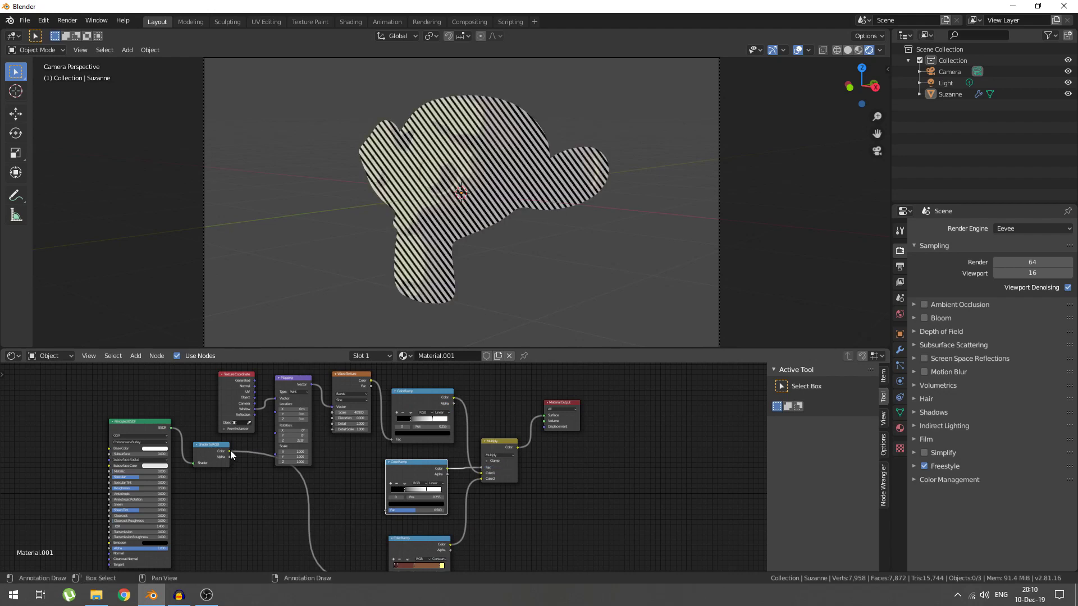
pyautogui.moveTo(229, 450); pyautogui.dragTo(385, 509)
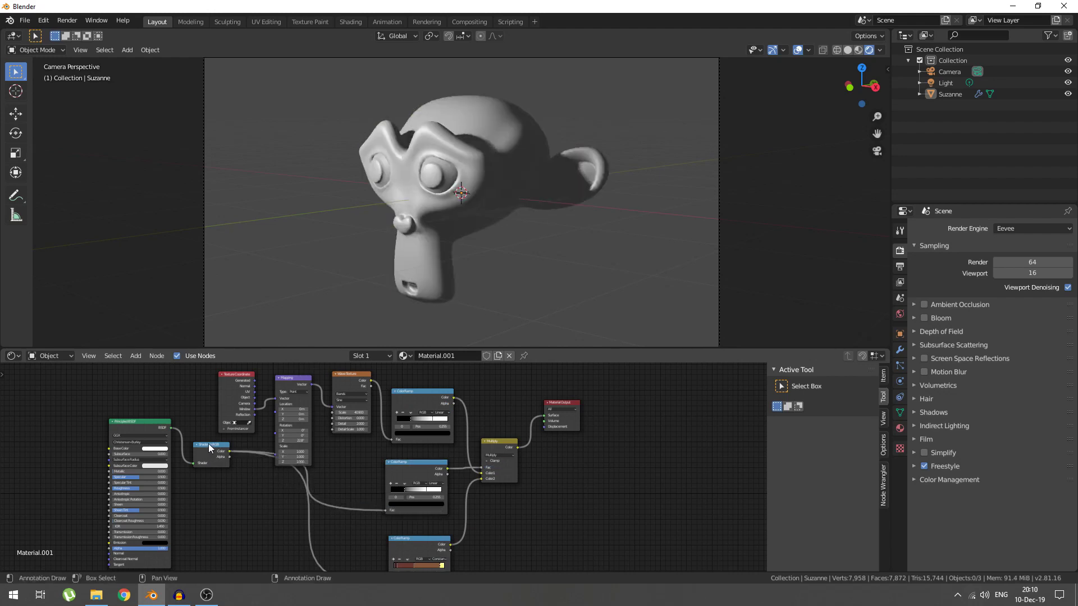
pyautogui.scroll(3, 415, 494)
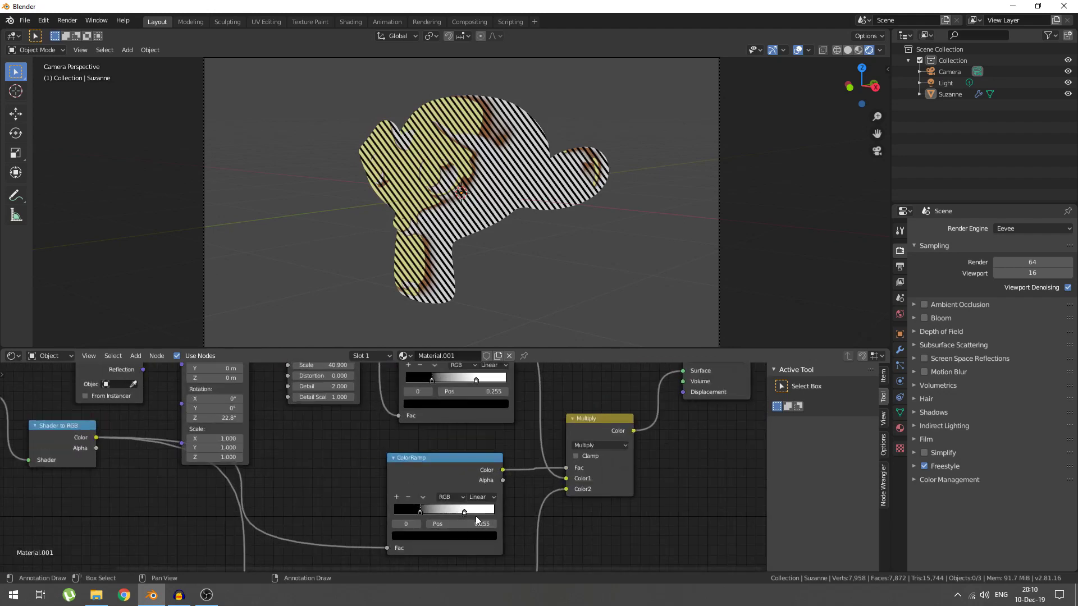
pyautogui.moveTo(395, 514)
pyautogui.mouseDown()
pyautogui.moveTo(449, 513)
pyautogui.moveTo(393, 513)
pyautogui.moveTo(427, 513)
pyautogui.moveTo(415, 514)
pyautogui.mouseUp()
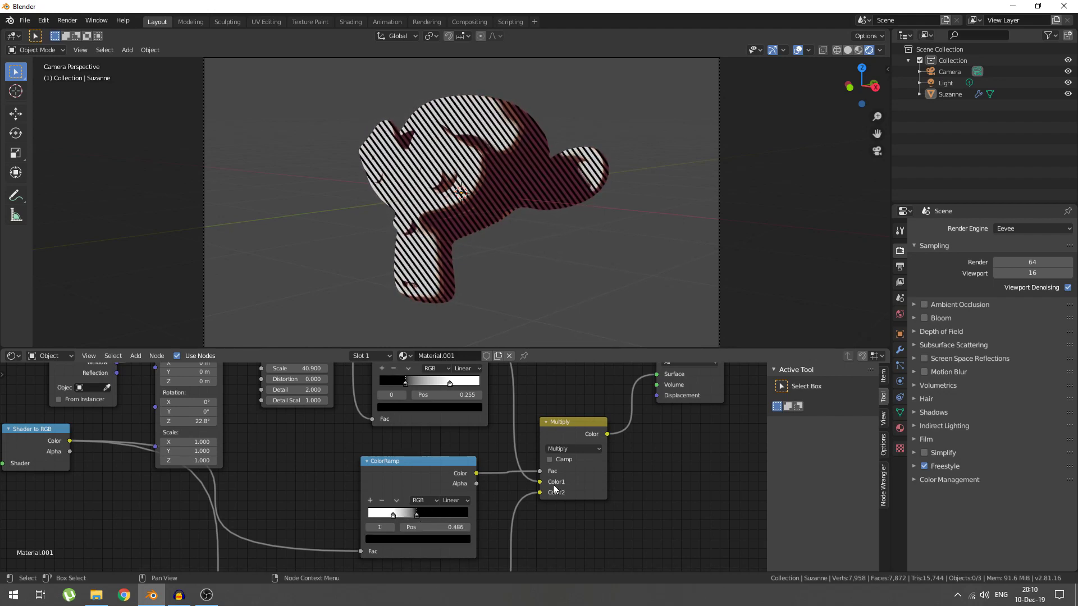
# - Preview the lower ColorRamp's output directly on Suzanne via Material Output
pyautogui.scroll(-2, 523, 466)
pyautogui.moveTo(533, 444); pyautogui.dragTo(546, 448, button='middle')
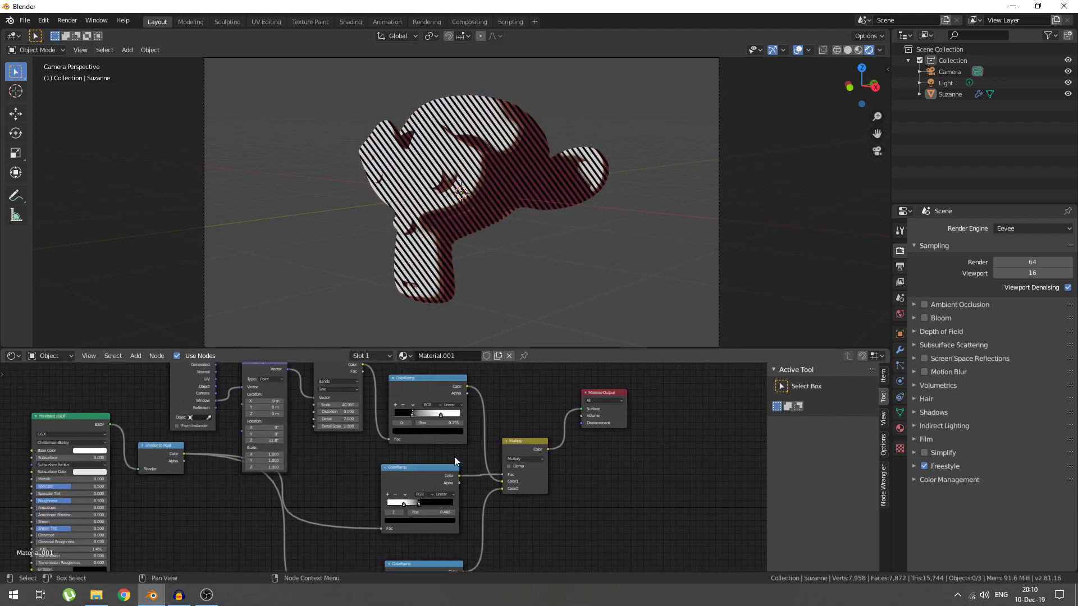
pyautogui.click(430, 483)
pyautogui.moveTo(457, 477); pyautogui.dragTo(581, 409)
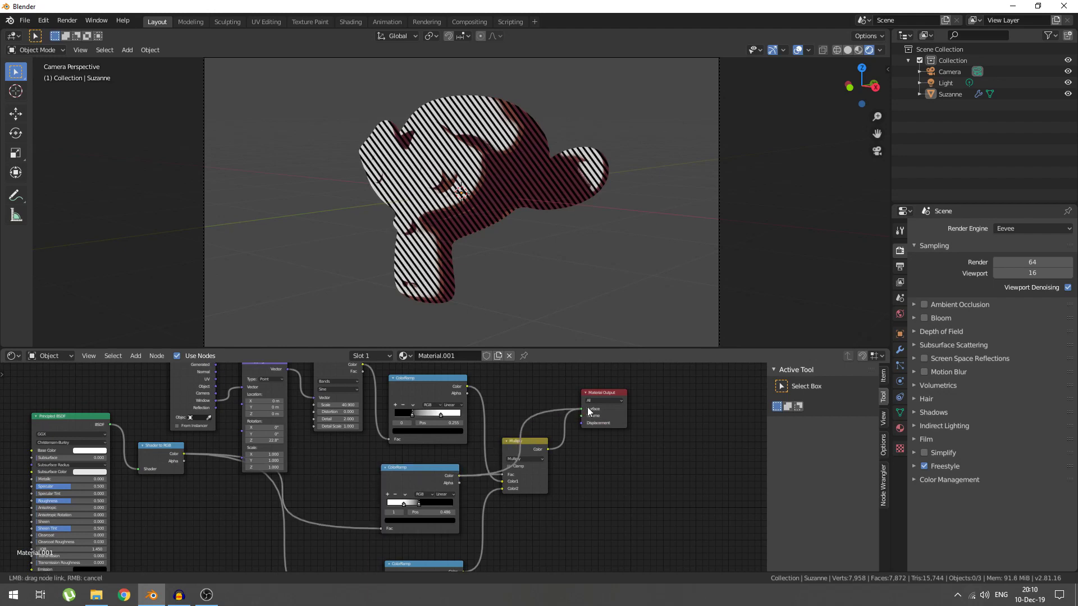
# - Tighten the lower ramp into a narrow white-then-black mask and feed its Color to Multiply Fac
pyautogui.scroll(3, 417, 474)
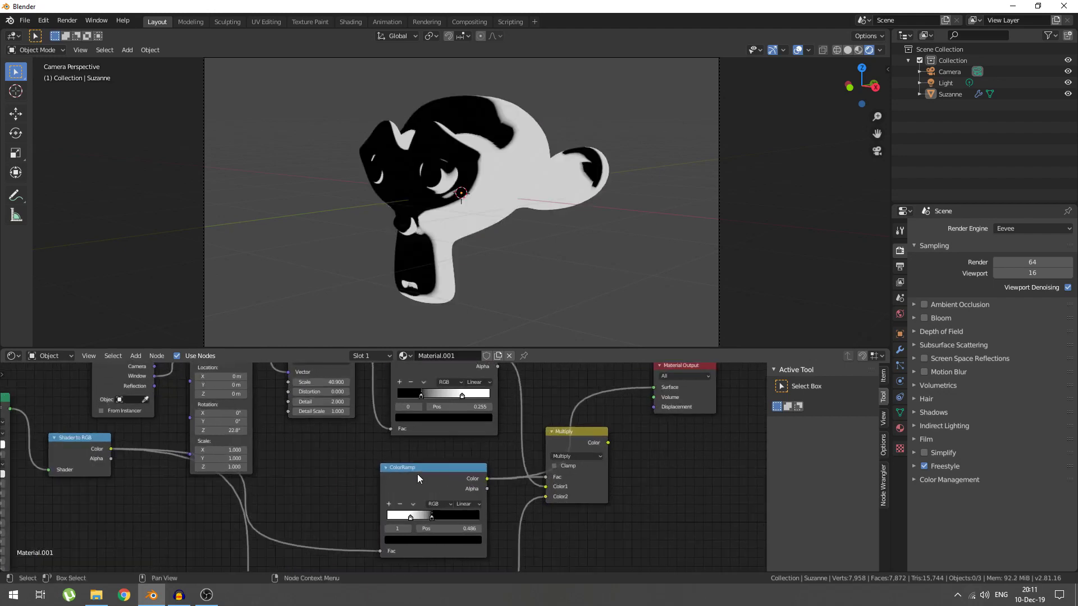
pyautogui.moveTo(413, 528); pyautogui.dragTo(466, 527)
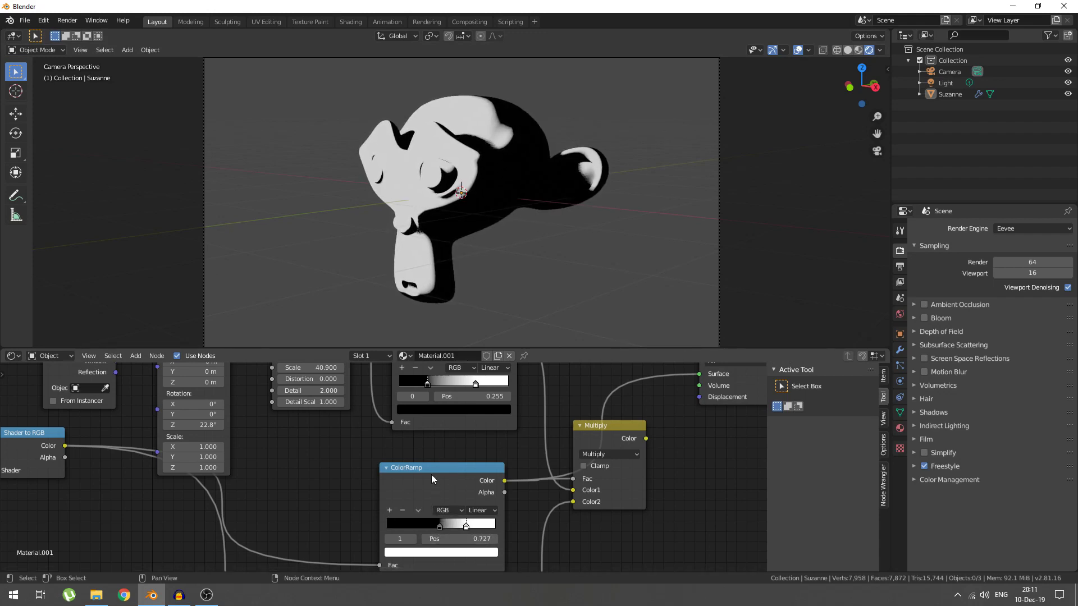
pyautogui.click(440, 527)
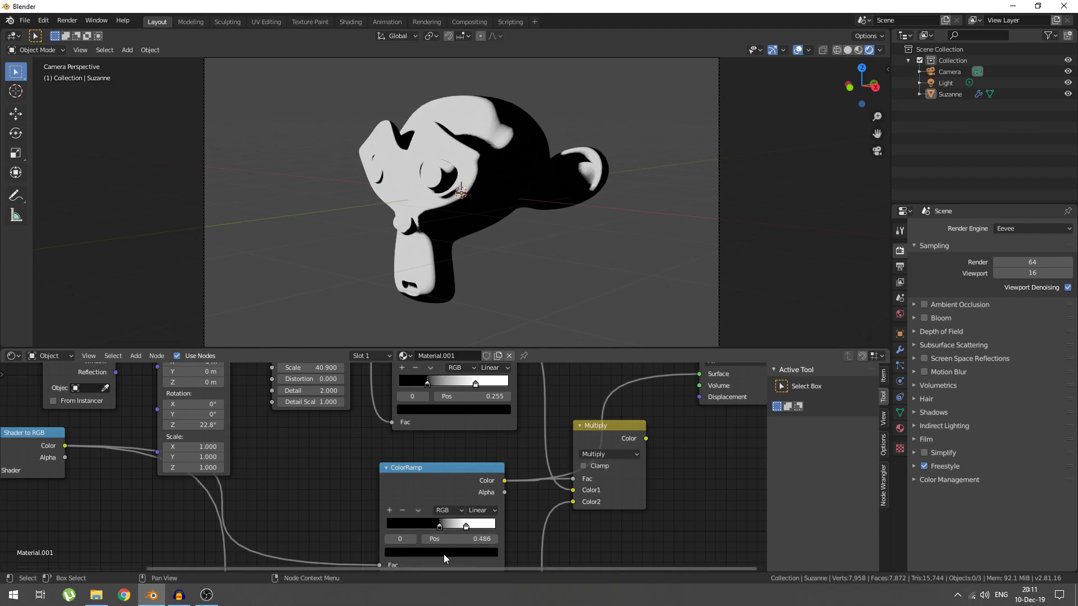
pyautogui.click(467, 527)
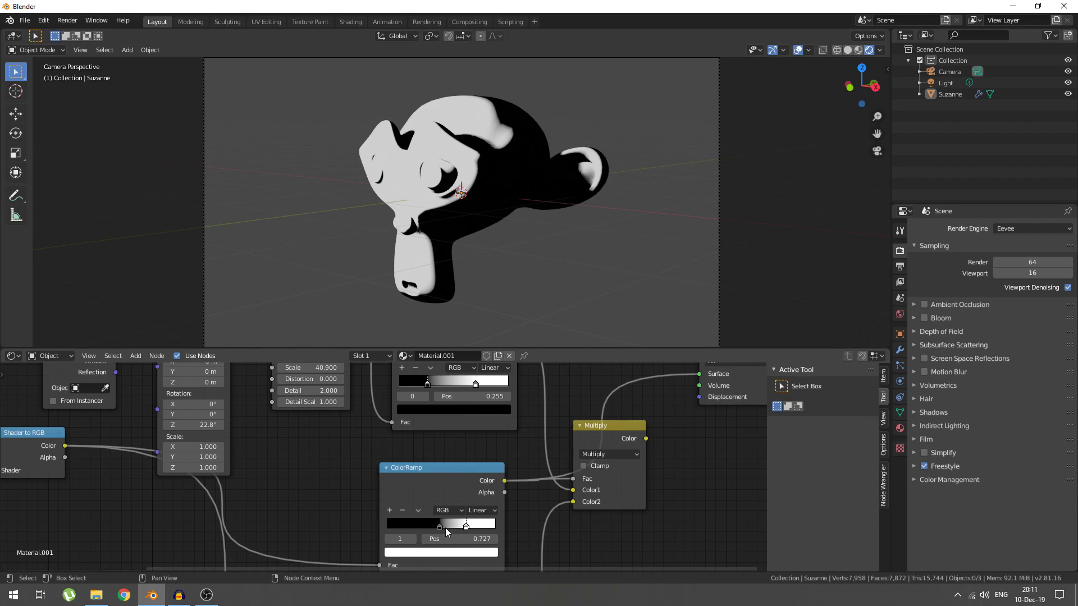
pyautogui.moveTo(440, 526)
pyautogui.mouseDown()
pyautogui.moveTo(474, 529)
pyautogui.moveTo(432, 526)
pyautogui.mouseUp()
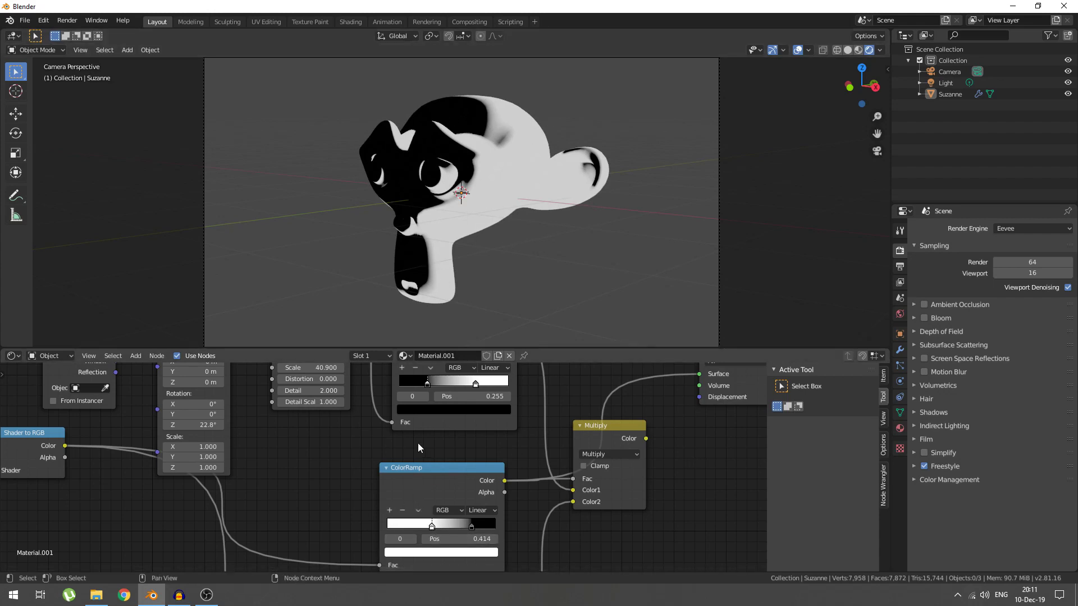
pyautogui.moveTo(471, 526)
pyautogui.mouseDown()
pyautogui.moveTo(388, 526)
pyautogui.moveTo(433, 525)
pyautogui.moveTo(409, 526)
pyautogui.mouseUp()
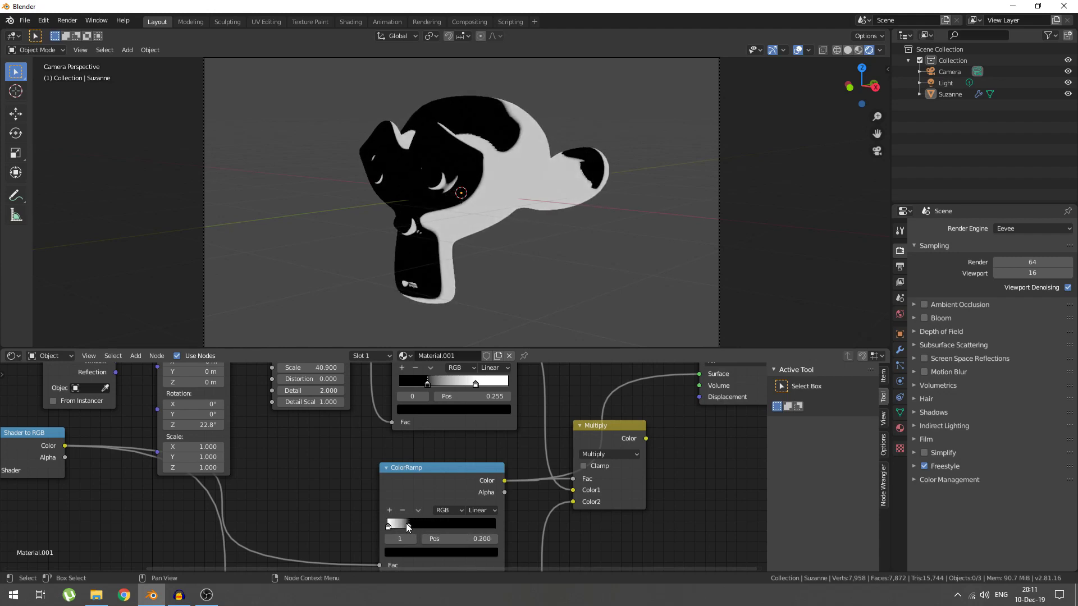
pyautogui.moveTo(504, 481); pyautogui.dragTo(581, 483)
# - Reconnect Multiply to Material Output and rebalance the ramp stops, white at Pos 0.395
pyautogui.scroll(-2, 547, 404)
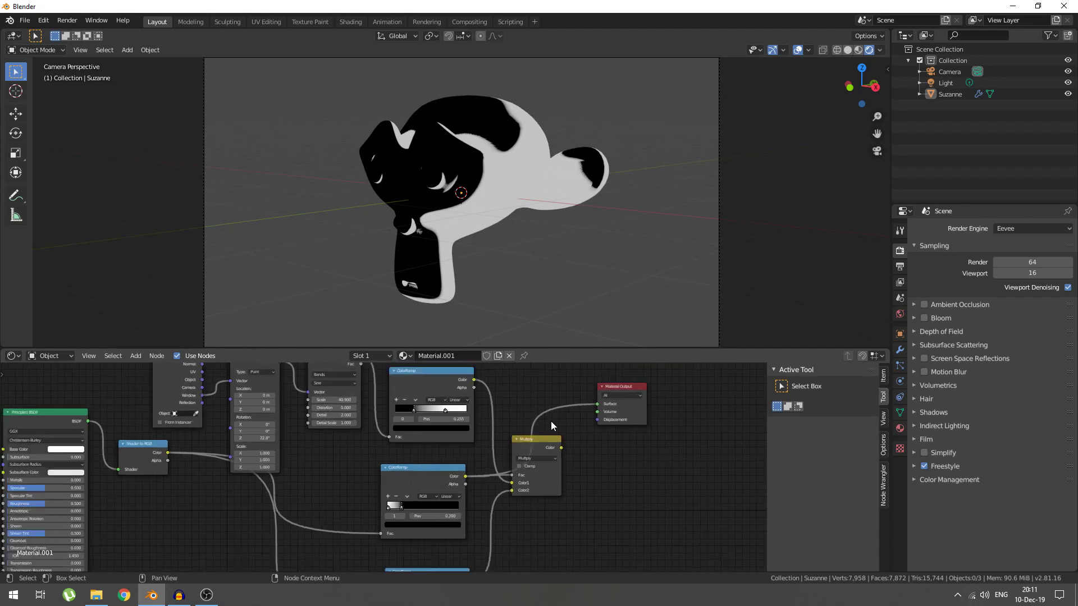
pyautogui.moveTo(562, 448); pyautogui.dragTo(600, 407)
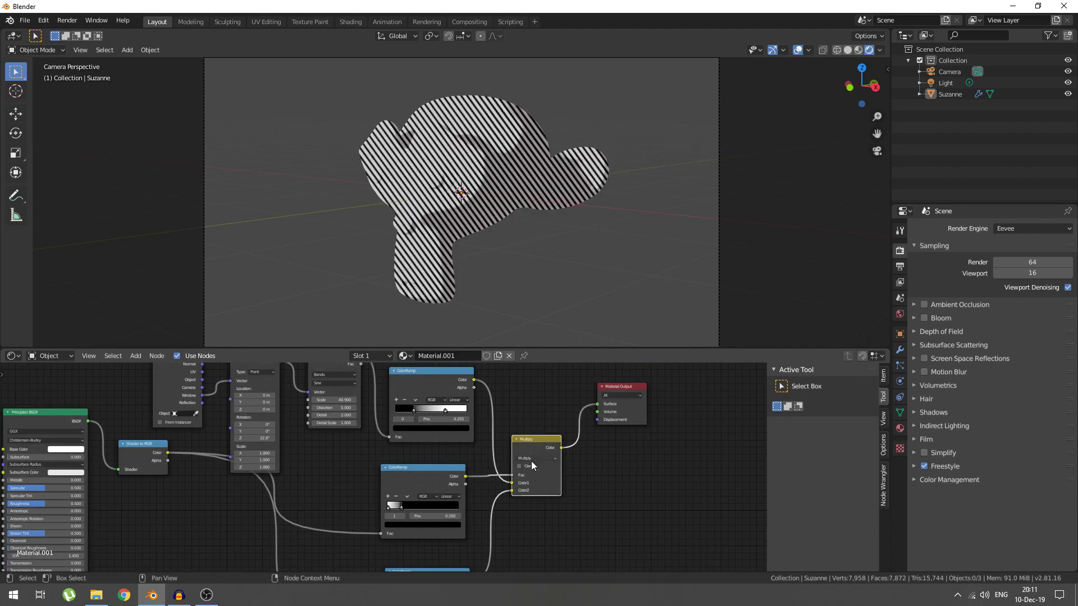
pyautogui.scroll(2, 531, 460)
pyautogui.moveTo(411, 533); pyautogui.dragTo(486, 529)
pyautogui.moveTo(391, 531)
pyautogui.mouseDown()
pyautogui.moveTo(486, 530)
pyautogui.moveTo(418, 524)
pyautogui.moveTo(434, 528)
pyautogui.mouseUp()
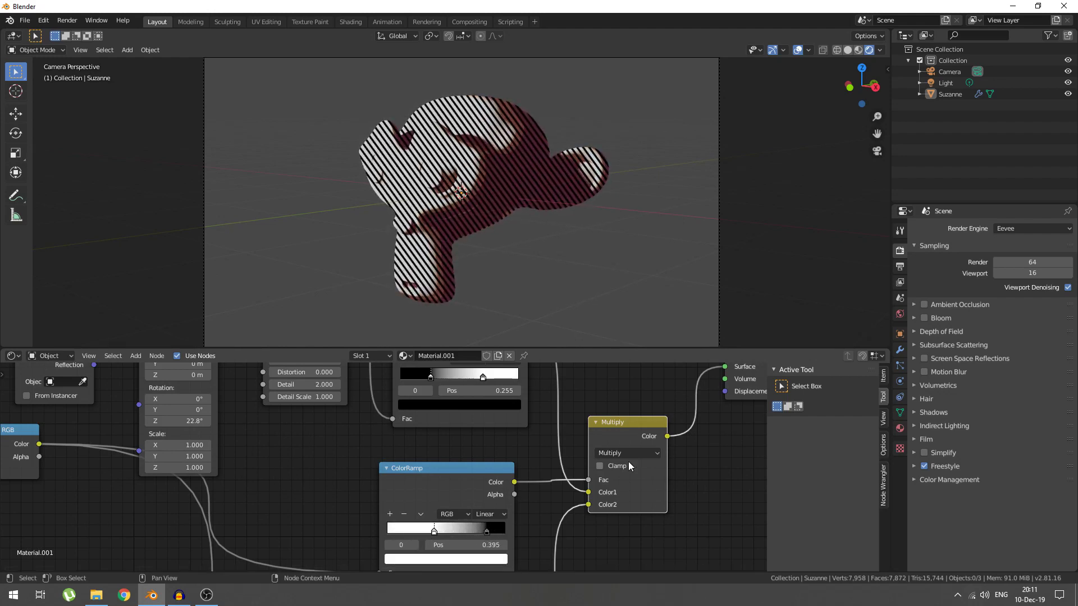
pyautogui.moveTo(622, 460); pyautogui.dragTo(523, 433, button='middle')
# - Swap the Multiply node's colour inputs and place the black stop right beside the white stop
pyautogui.moveTo(499, 463); pyautogui.dragTo(499, 470)
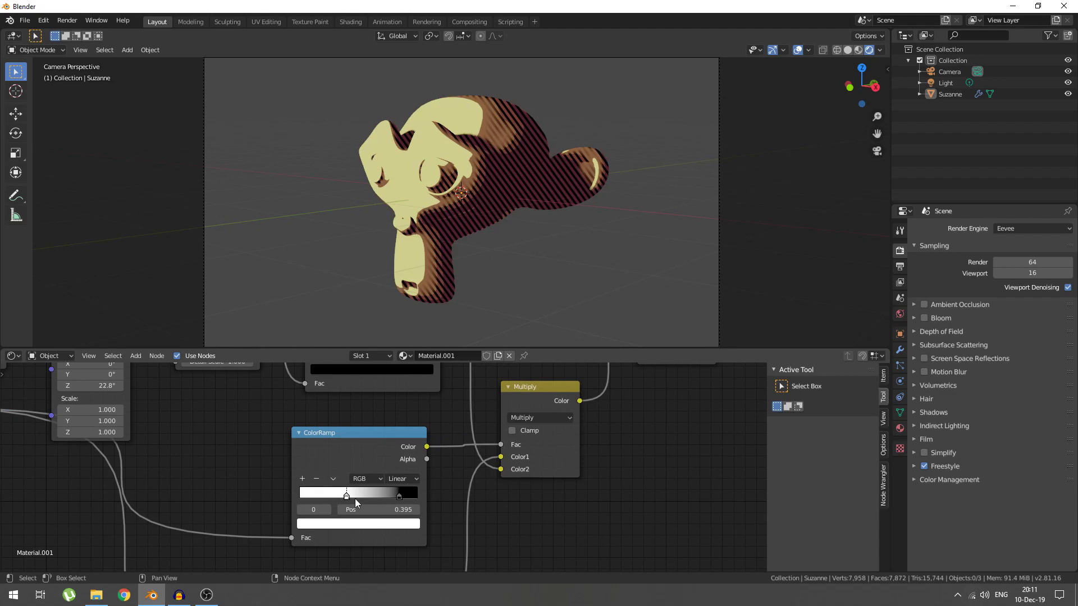
pyautogui.moveTo(347, 495); pyautogui.dragTo(308, 495)
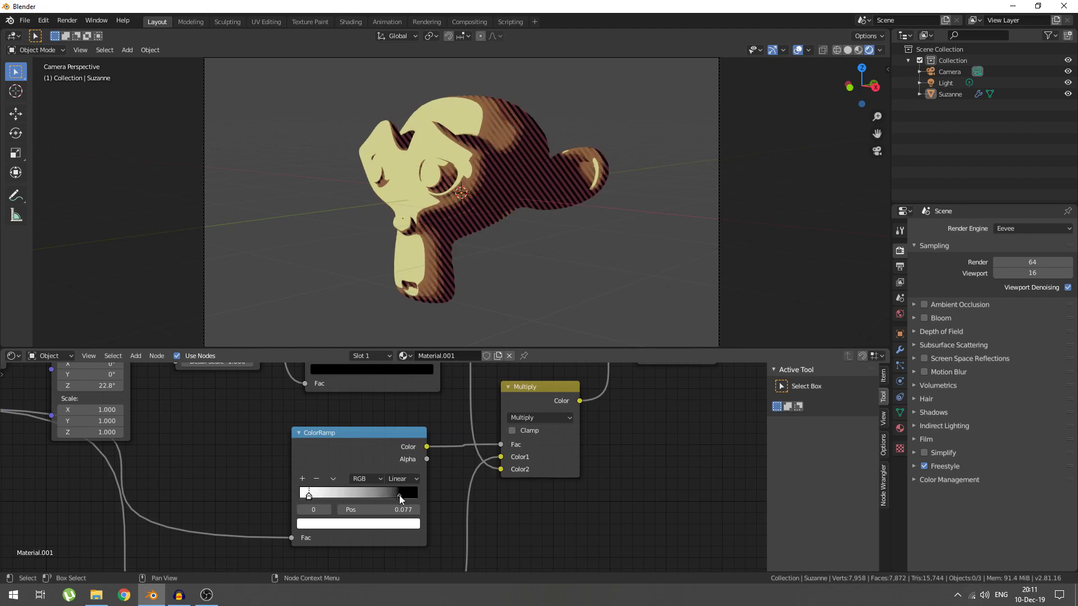
pyautogui.moveTo(400, 495); pyautogui.dragTo(339, 495)
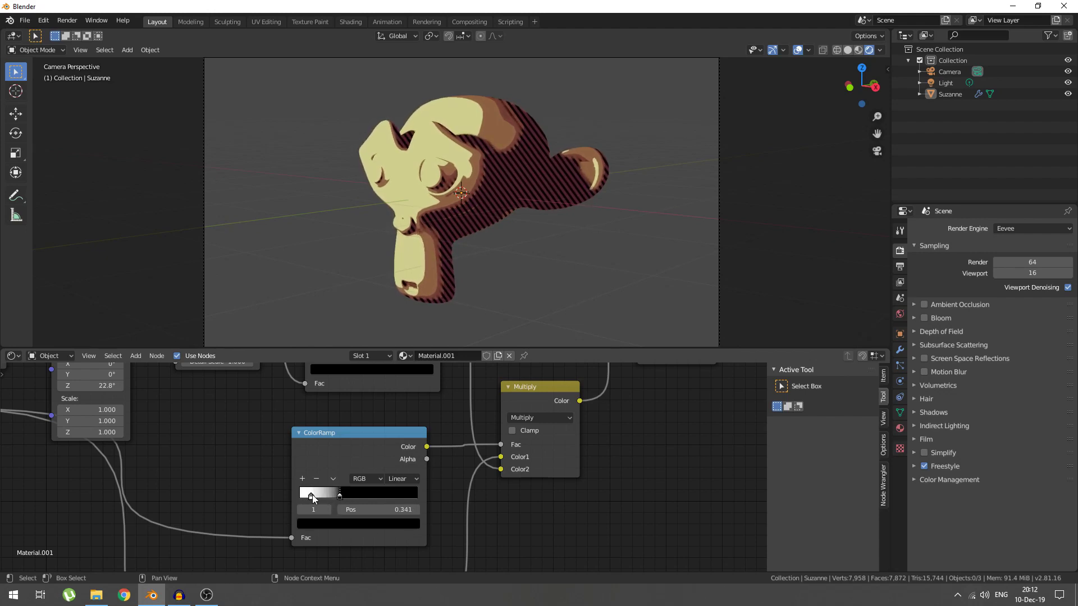
pyautogui.click(312, 494)
pyautogui.moveTo(339, 497)
pyautogui.mouseDown()
pyautogui.moveTo(308, 496)
pyautogui.moveTo(317, 497)
pyautogui.mouseUp()
# - Raise the Wave Texture Scale to 46 for finer stripes
pyautogui.scroll(-2, 285, 438)
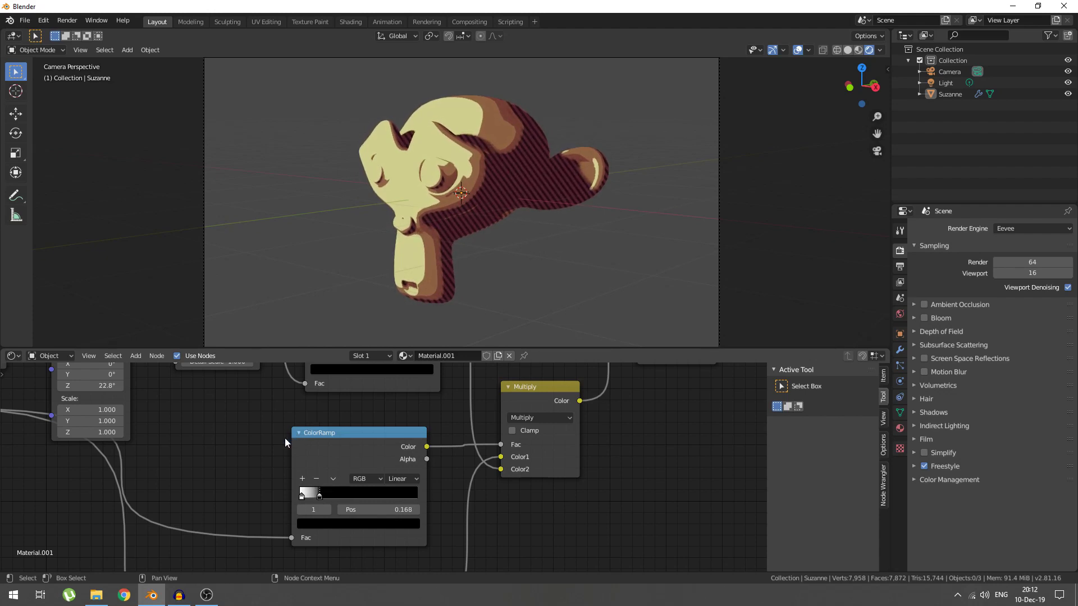
pyautogui.moveTo(206, 473); pyautogui.dragTo(364, 488, button='middle')
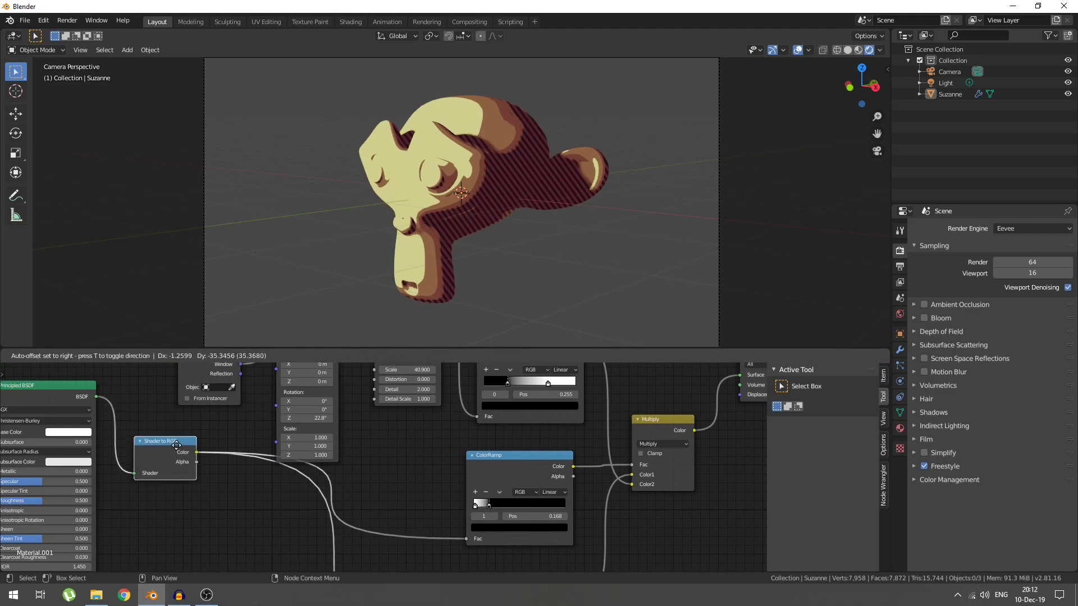
pyautogui.keyDown('ctrl'); pyautogui.scroll(-4, 265, 494); pyautogui.keyUp('ctrl')
pyautogui.scroll(-3, 419, 467)
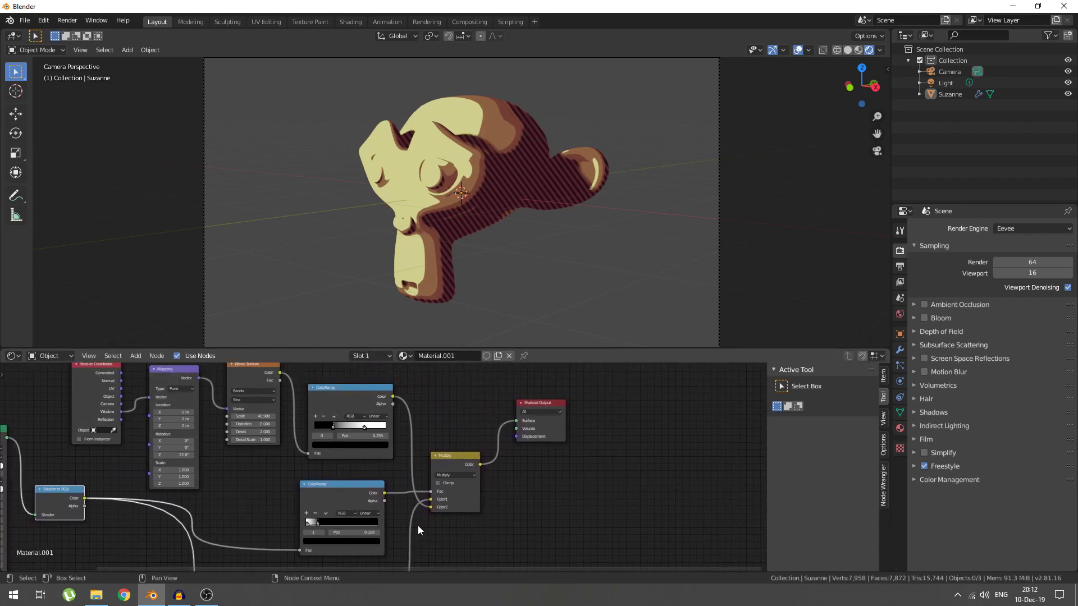
pyautogui.scroll(5, 402, 417)
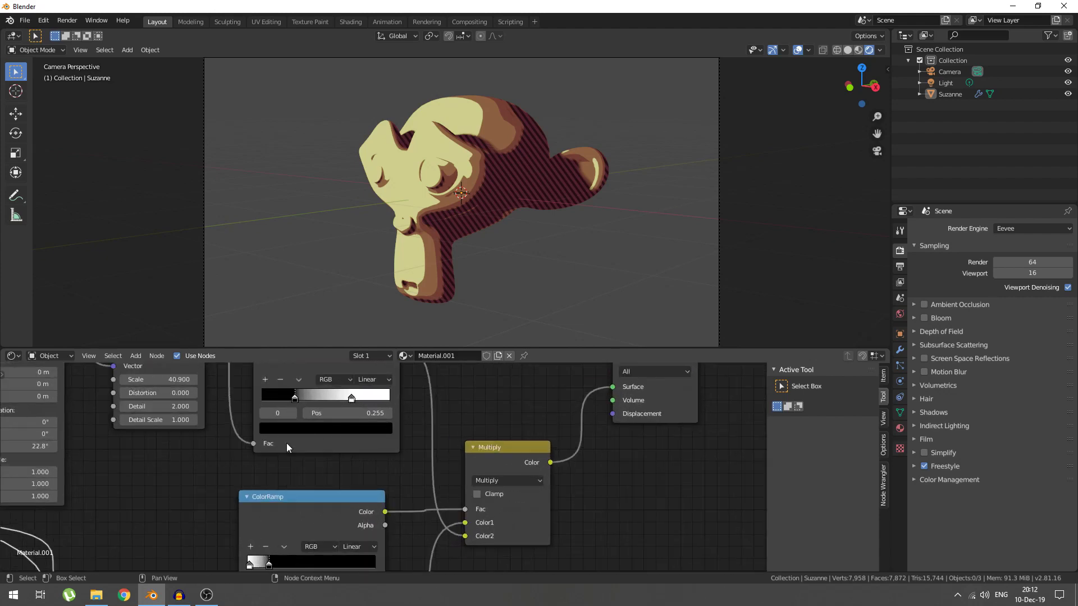
pyautogui.moveTo(295, 434); pyautogui.dragTo(353, 434)
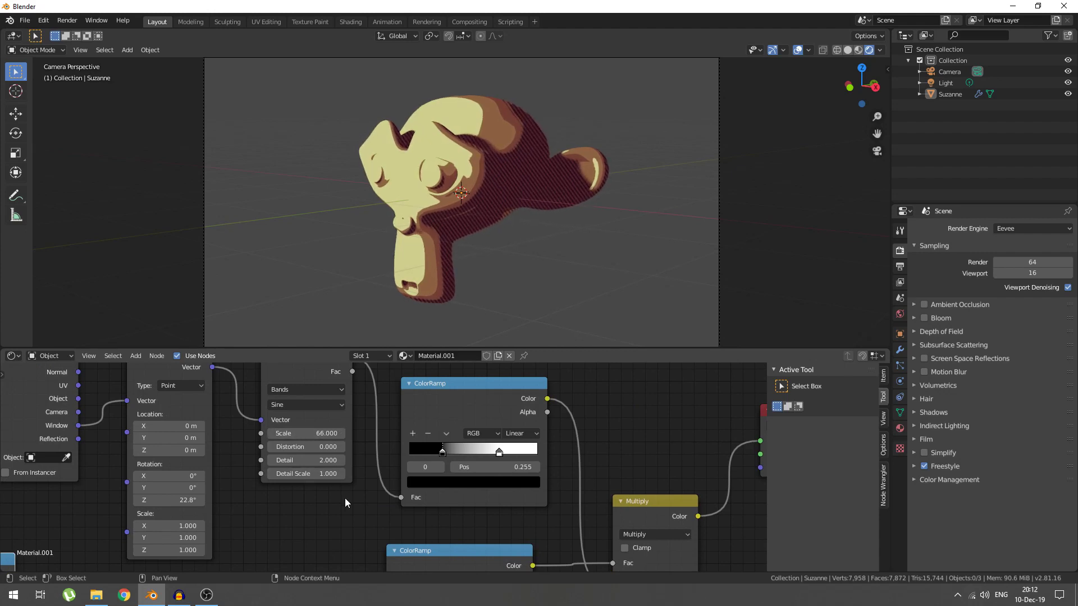
# - Increase the Wave Texture Scale to 66 and nudge the ramp's second stop left
pyautogui.scroll(-2, 345, 497)
pyautogui.moveTo(345, 497); pyautogui.dragTo(238, 411, button='middle')
pyautogui.scroll(4, 365, 450)
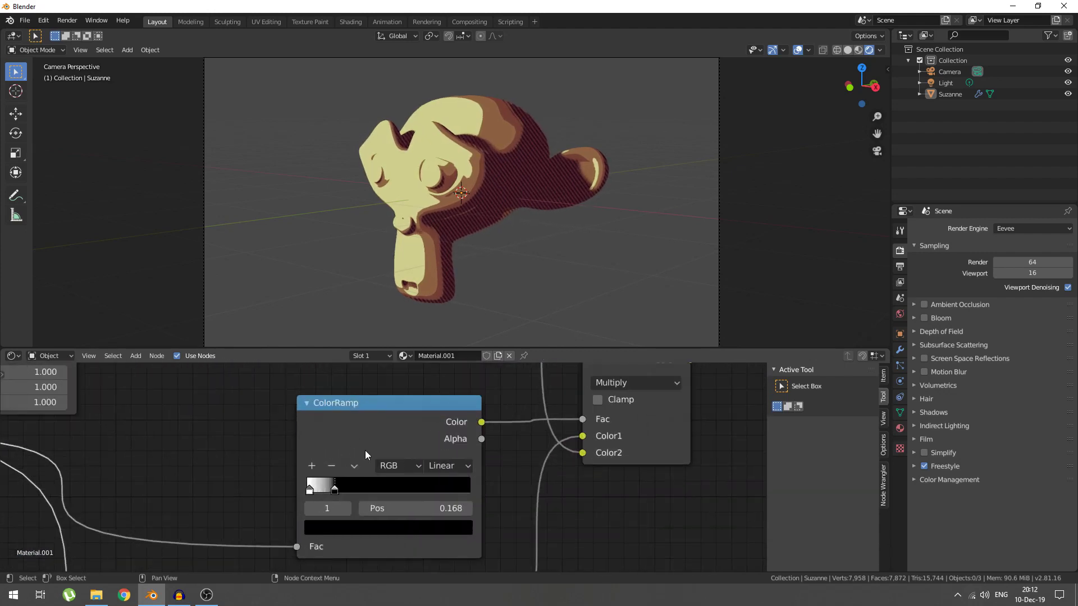
pyautogui.moveTo(321, 497)
pyautogui.mouseDown()
pyautogui.moveTo(296, 497)
pyautogui.moveTo(313, 497)
pyautogui.mouseUp()
# - Switch the mask ramp to Constant interpolation with its second stop at Pos 0.055
pyautogui.click(471, 465)
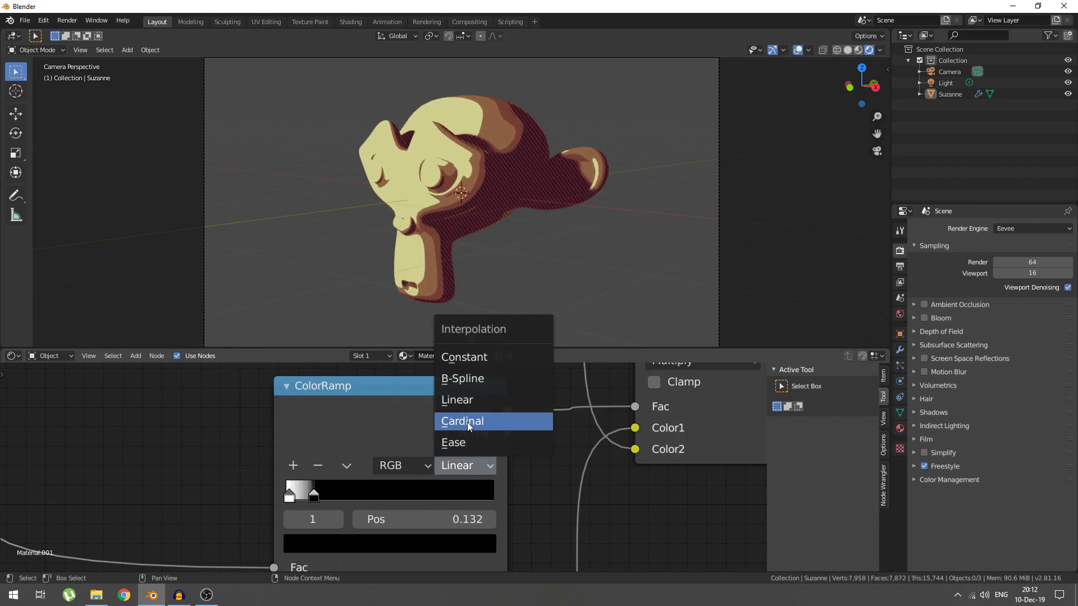
pyautogui.click(476, 356)
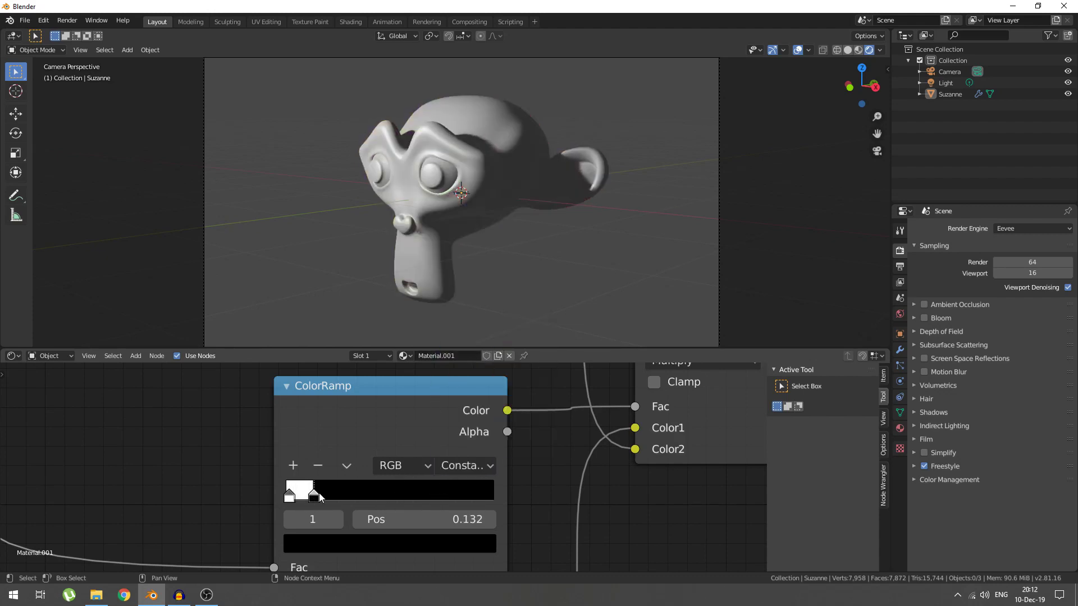
pyautogui.moveTo(322, 493); pyautogui.dragTo(307, 493)
pyautogui.moveTo(304, 494); pyautogui.dragTo(306, 496)
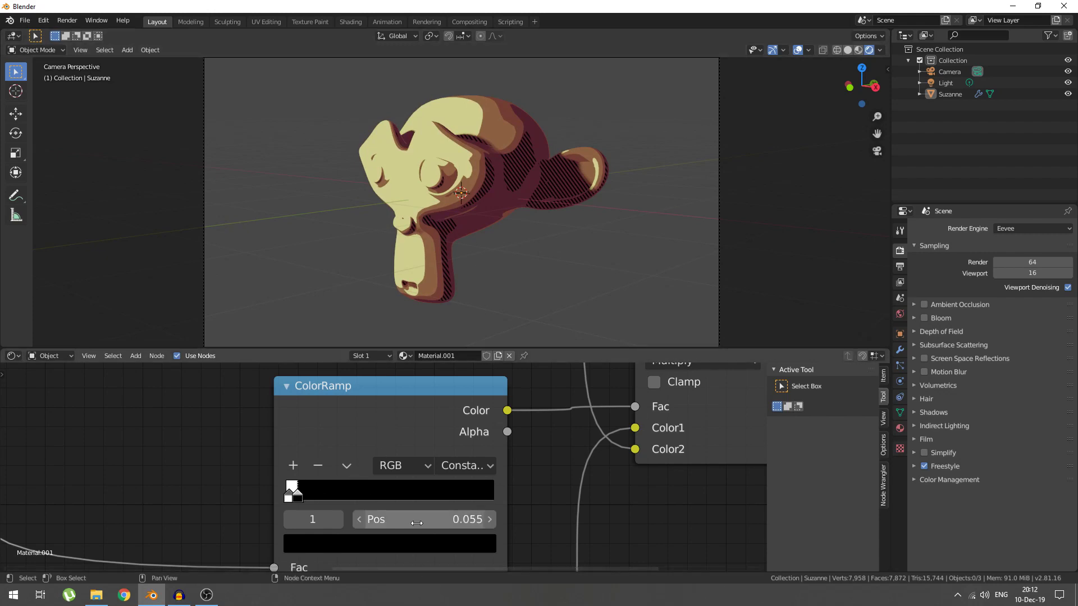
pyautogui.moveTo(411, 524)
pyautogui.keyDown('shift'); pyautogui.mouseDown()
pyautogui.moveTo(401, 524)
pyautogui.moveTo(411, 524)
pyautogui.mouseUp(); pyautogui.keyUp('shift')
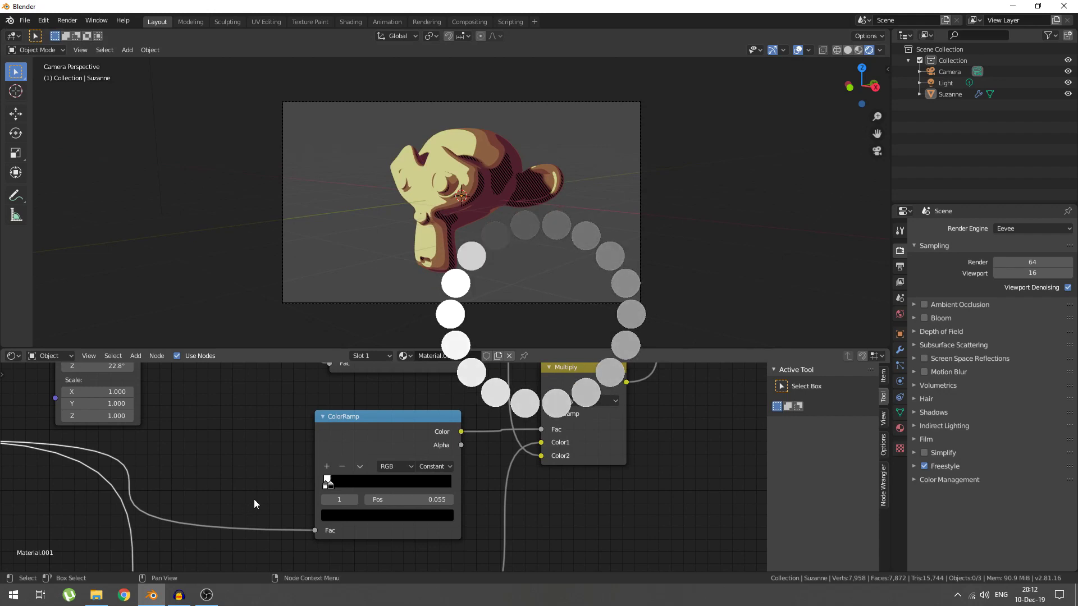
# - Raise the Principled BSDF's Specular and Roughness values
pyautogui.moveTo(251, 491); pyautogui.dragTo(741, 505, button='middle')
pyautogui.scroll(2, 413, 463)
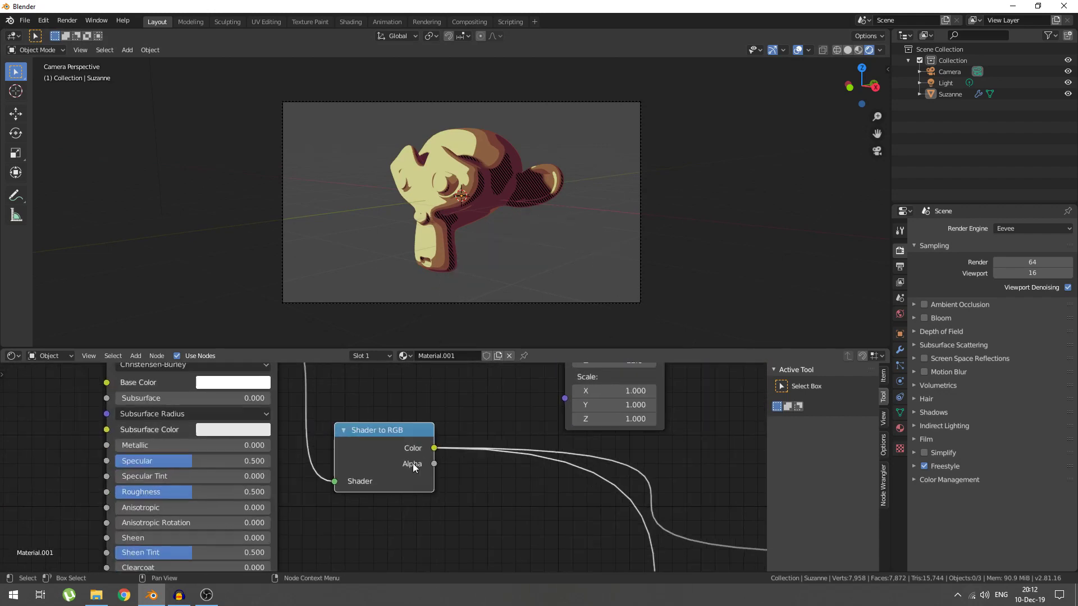
pyautogui.moveTo(412, 463); pyautogui.dragTo(578, 415, button='middle')
pyautogui.moveTo(430, 447); pyautogui.dragTo(458, 447)
pyautogui.moveTo(405, 483)
pyautogui.mouseDown()
pyautogui.moveTo(459, 482)
pyautogui.moveTo(433, 483)
pyautogui.moveTo(450, 483)
pyautogui.moveTo(441, 453)
pyautogui.moveTo(469, 451)
pyautogui.moveTo(458, 479)
pyautogui.moveTo(447, 478)
pyautogui.moveTo(470, 478)
pyautogui.moveTo(450, 452)
pyautogui.mouseUp()
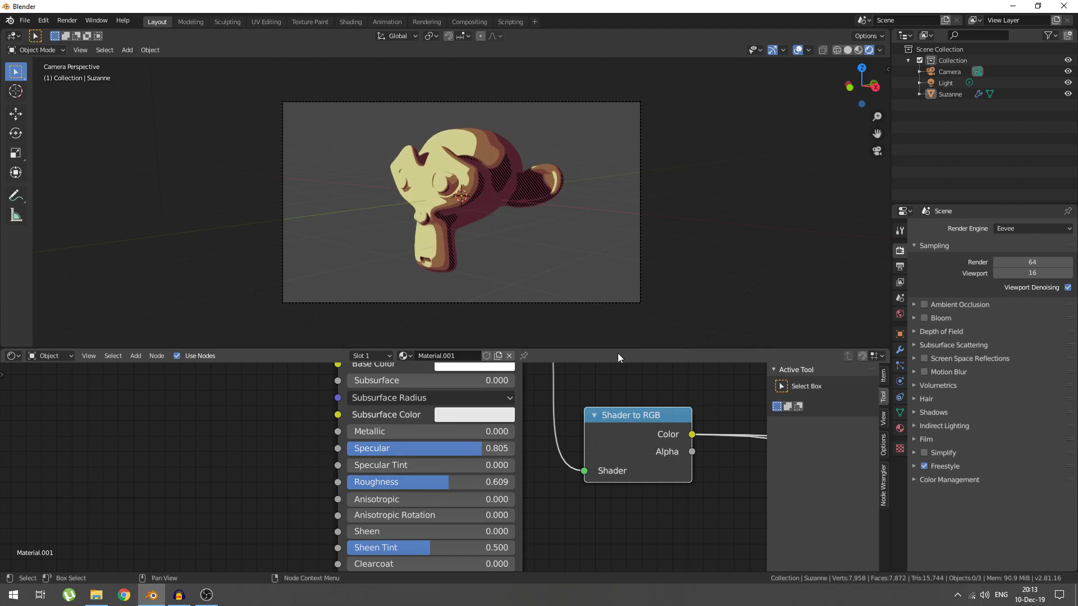
# - Reframe the camera view and render the hatched Suzanne with F12
pyautogui.scroll(1, 530, 191)
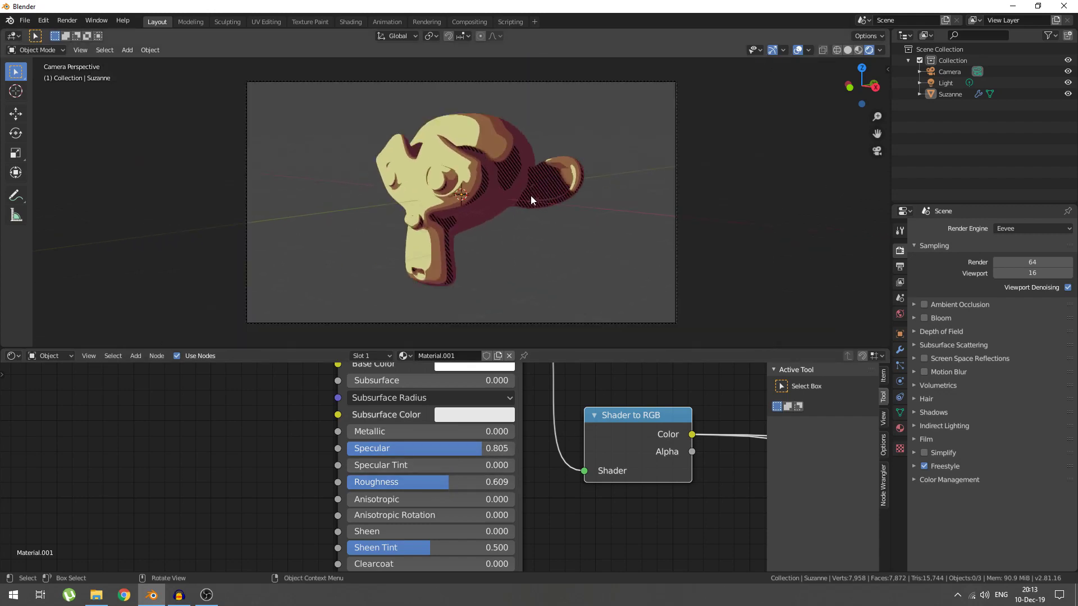
pyautogui.scroll(-1, 530, 195)
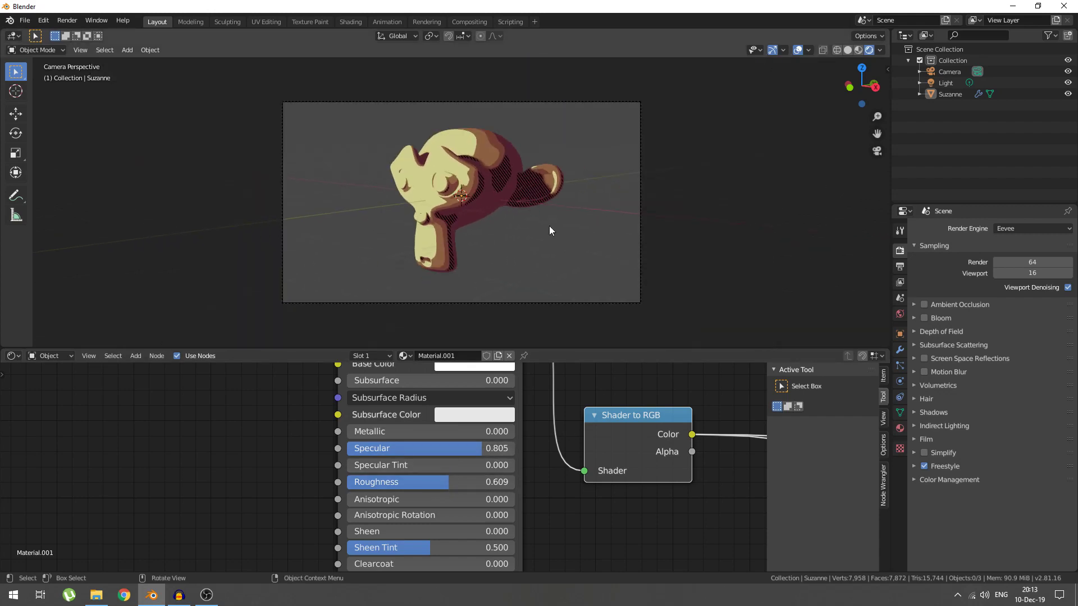
pyautogui.scroll(2, 550, 229)
pyautogui.scroll(-2, 483, 242)
pyautogui.keyDown('shift'); pyautogui.moveTo(524, 191); pyautogui.dragTo(536, 244, button='middle'); pyautogui.keyUp('shift')
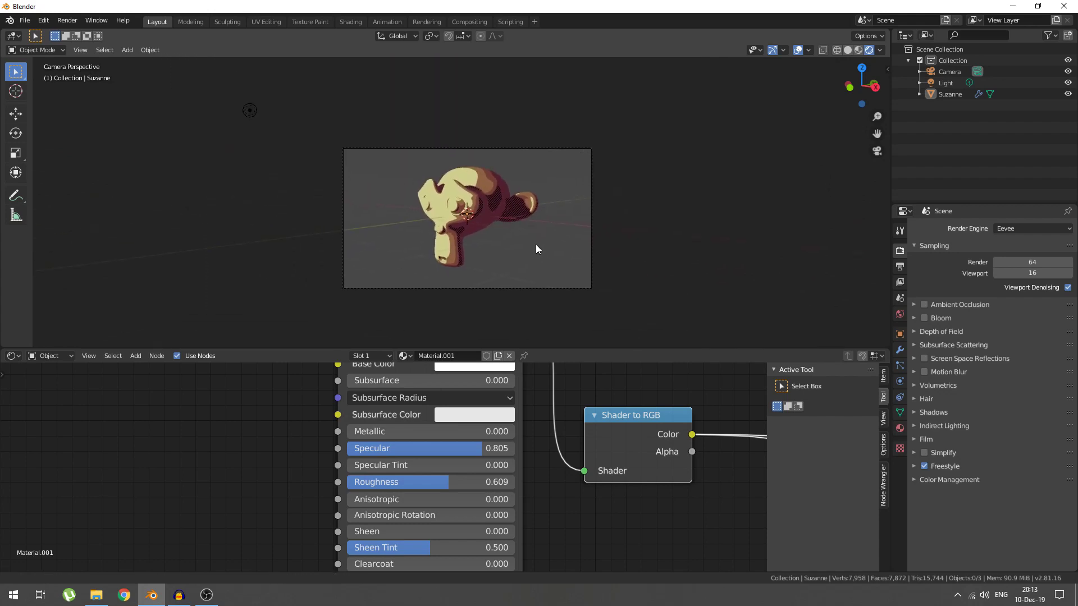
pyautogui.scroll(3, 536, 242)
pyautogui.scroll(-3, 490, 241)
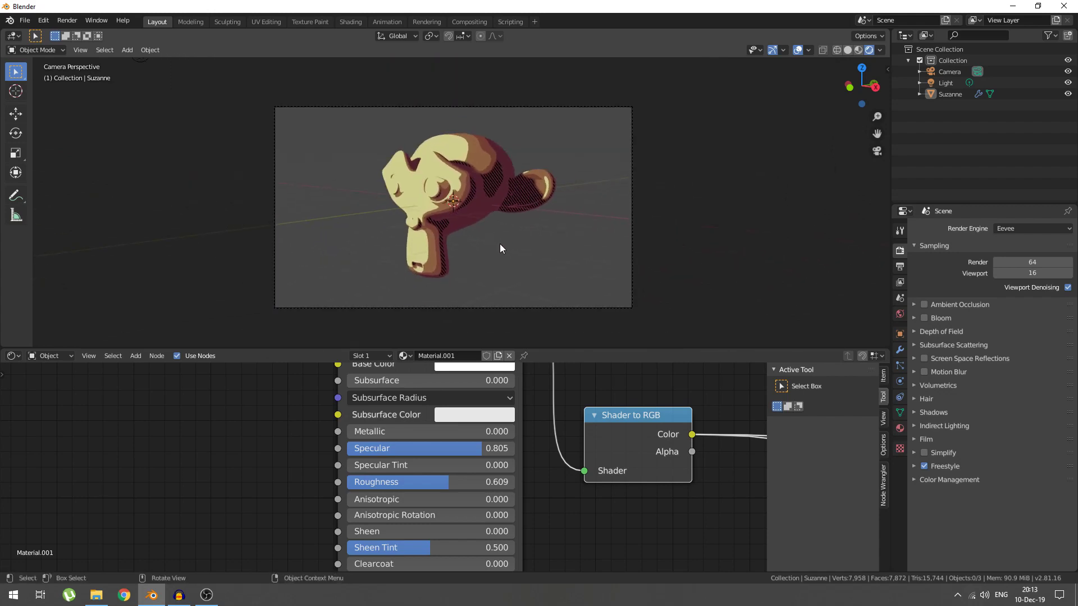
pyautogui.press('F12')
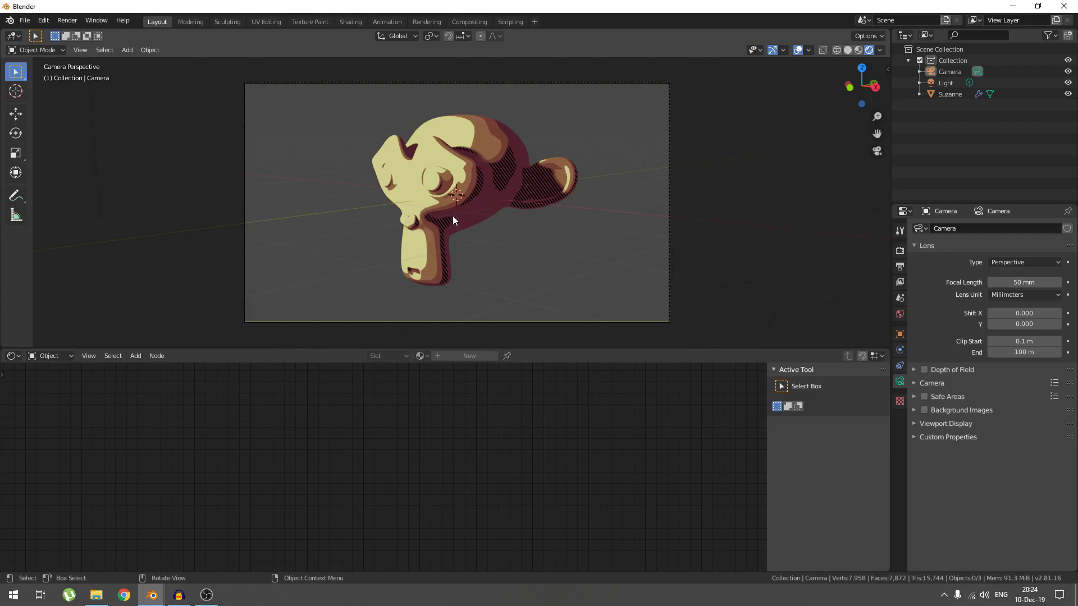
# - Select Suzanne and duplicate its material as Material.003
pyautogui.click(452, 216)
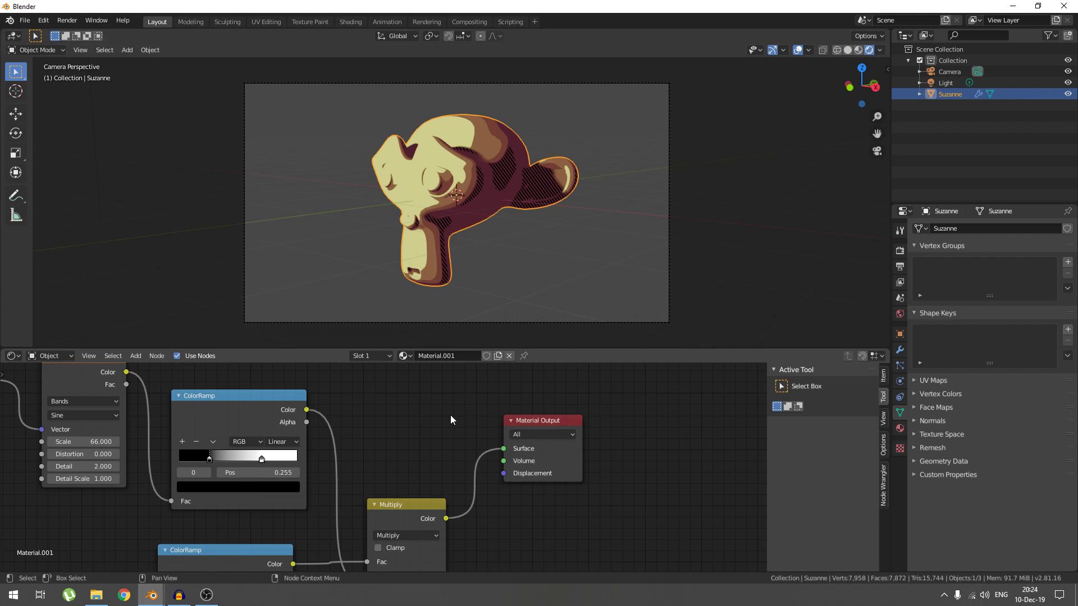
pyautogui.click(404, 355)
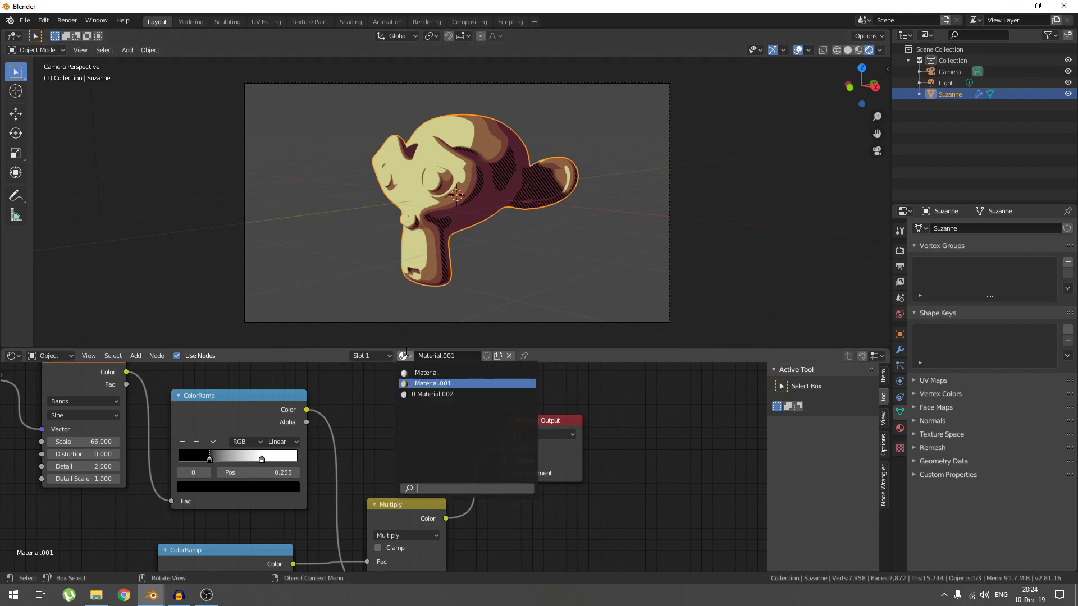
pyautogui.click(497, 355)
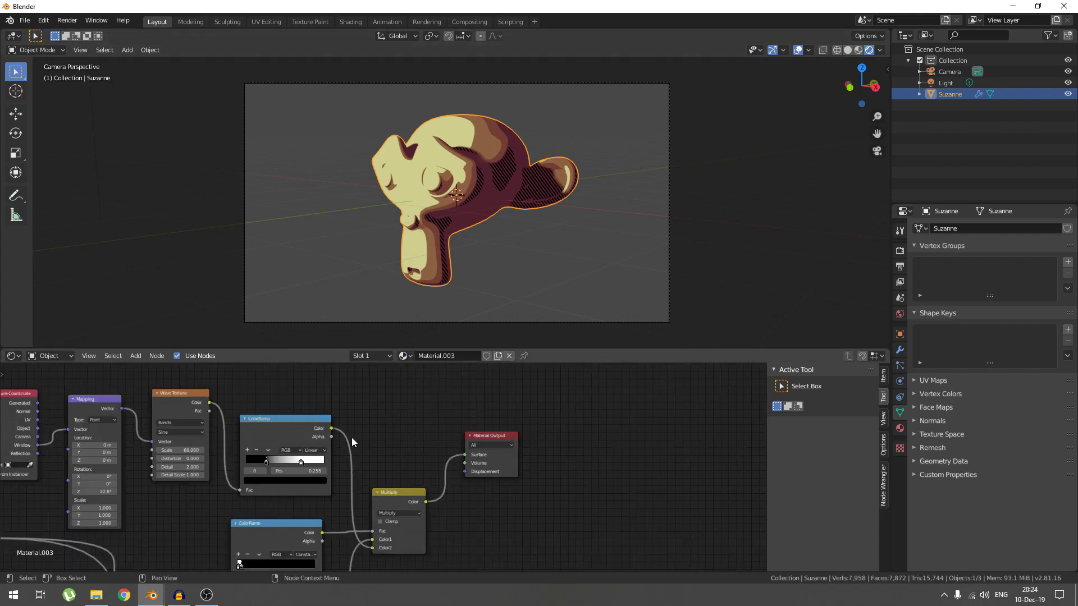
# - Delete the Wave Texture, both ColorRamps and the Mix node
pyautogui.press('Home')
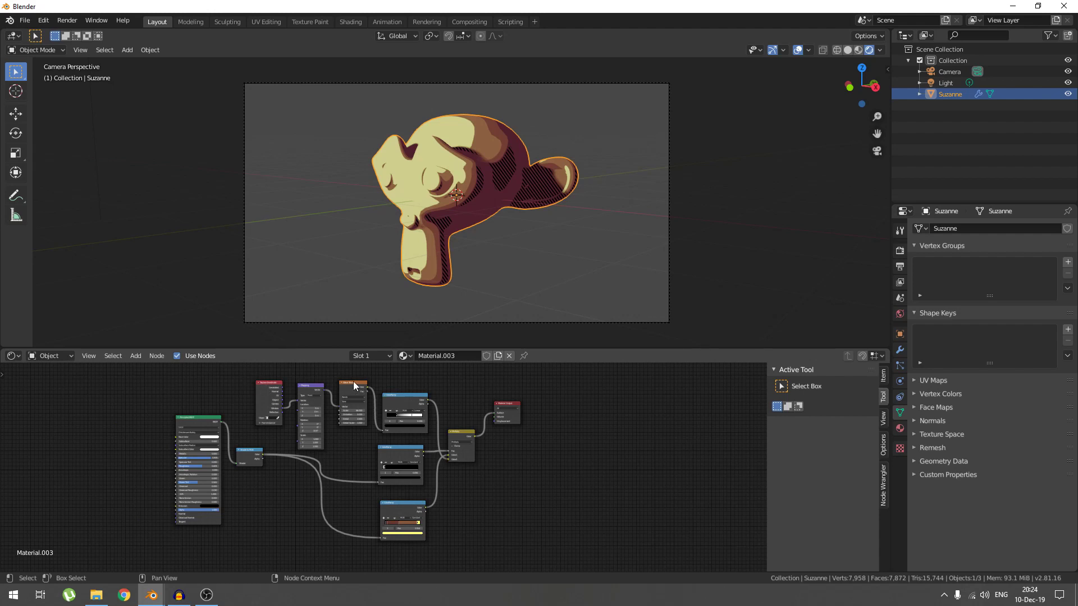
pyautogui.moveTo(353, 381); pyautogui.dragTo(421, 513)
pyautogui.keyDown('shift'); pyautogui.click(457, 436); pyautogui.keyUp('shift')
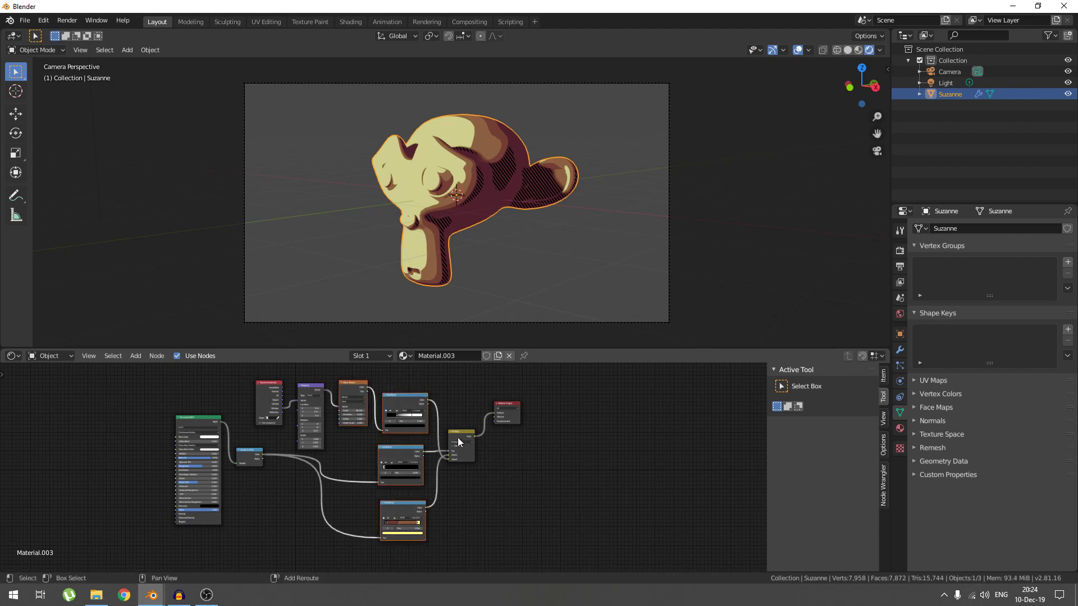
pyautogui.scroll(2, 449, 466)
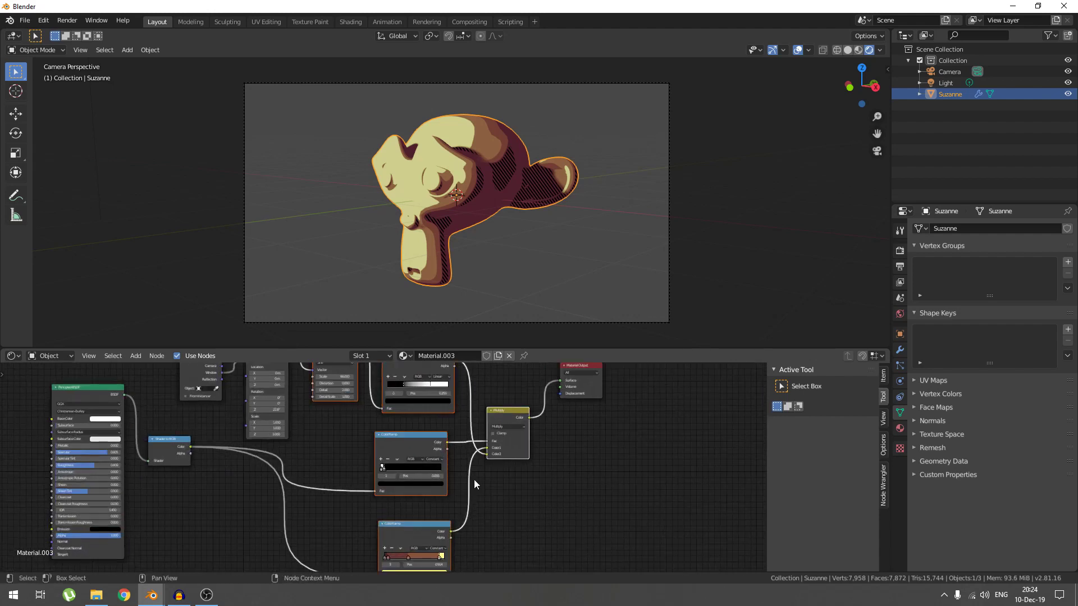
pyautogui.press('Delete')
# - Delete the Mapping node and move Texture Coordinate down and left
pyautogui.press('Home')
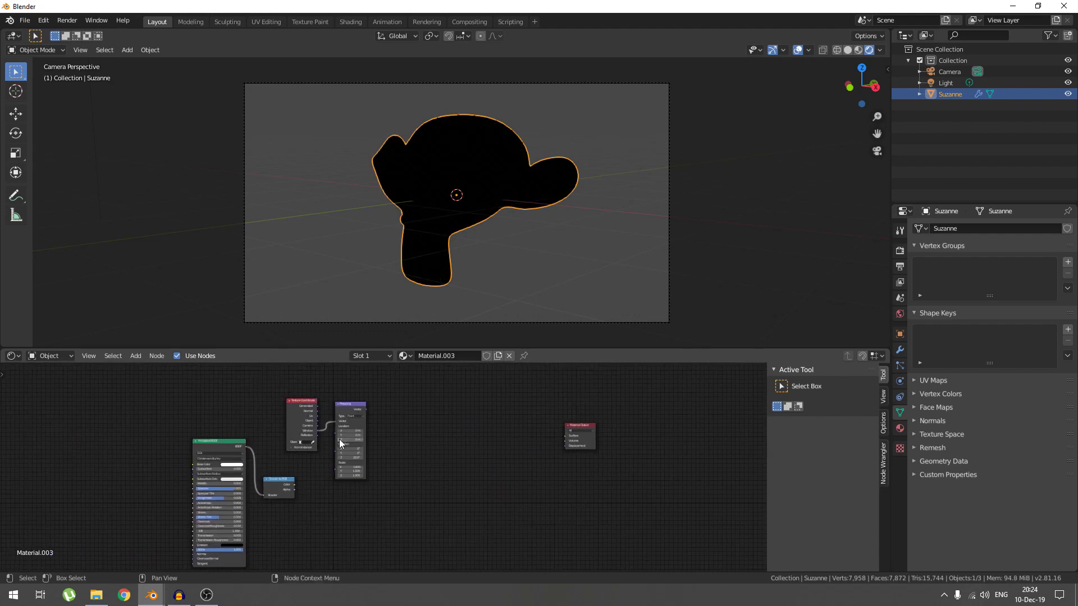
pyautogui.click(345, 411)
pyautogui.press('Delete')
pyautogui.scroll(3, 337, 431)
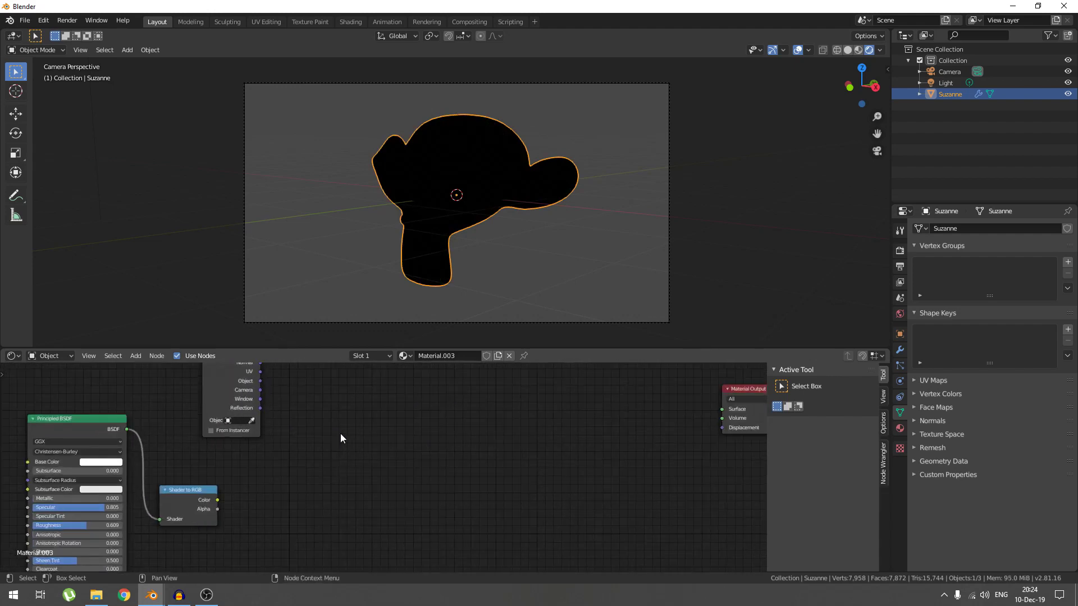
pyautogui.scroll(-2, 382, 433)
pyautogui.moveTo(362, 407); pyautogui.dragTo(337, 418)
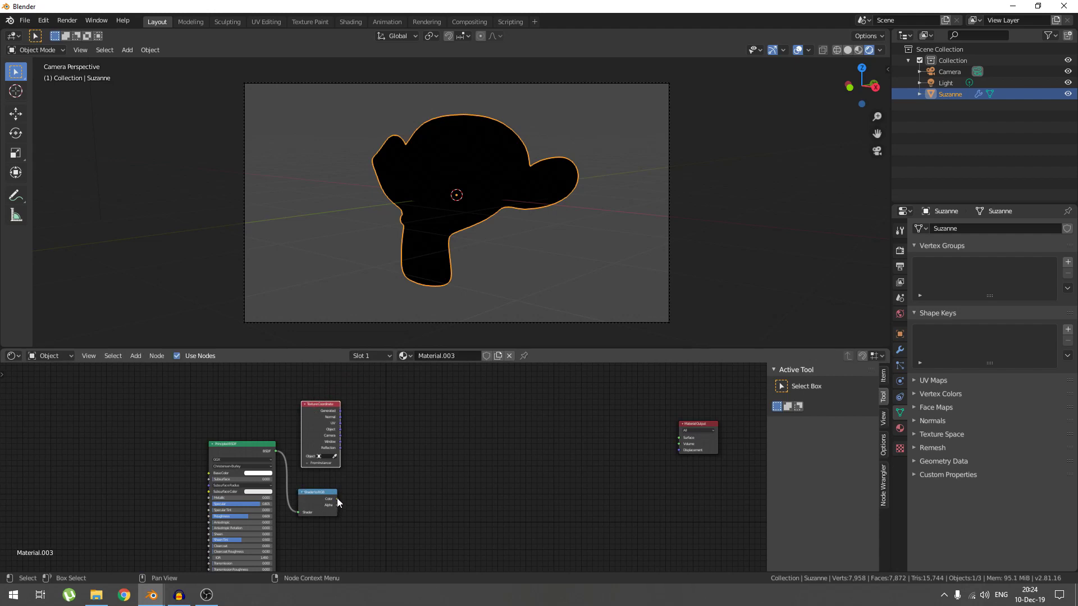
# - Add a Mapping node fed by the Window texture coordinates
pyautogui.hotkey('shift', 'a')
pyautogui.click(463, 432)
pyautogui.write('mapp')
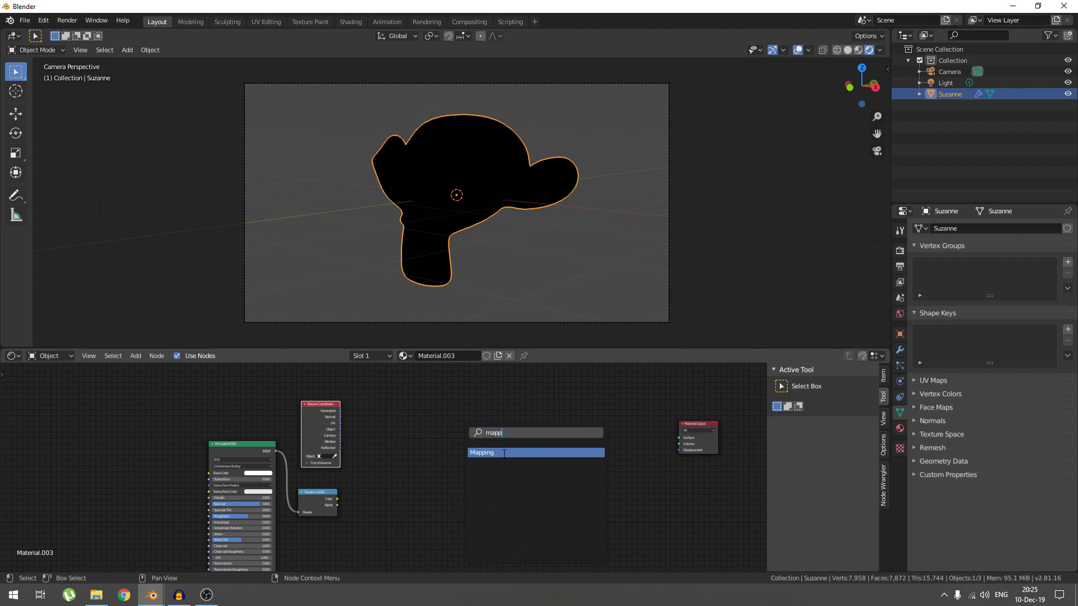
pyautogui.press('Return')
pyautogui.click(356, 423)
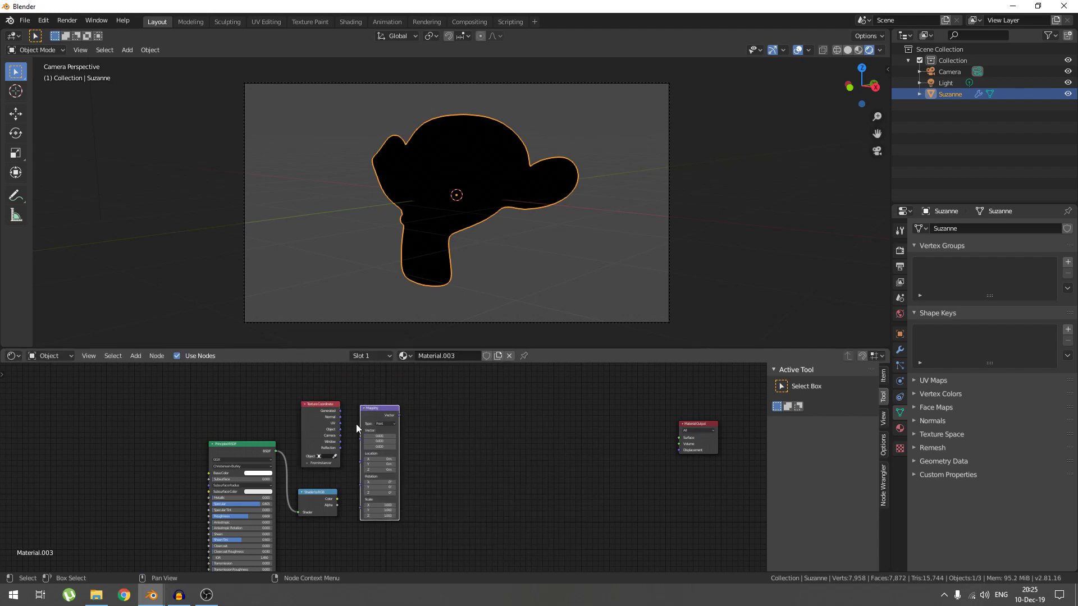
pyautogui.scroll(2, 359, 438)
pyautogui.moveTo(330, 433); pyautogui.dragTo(352, 429)
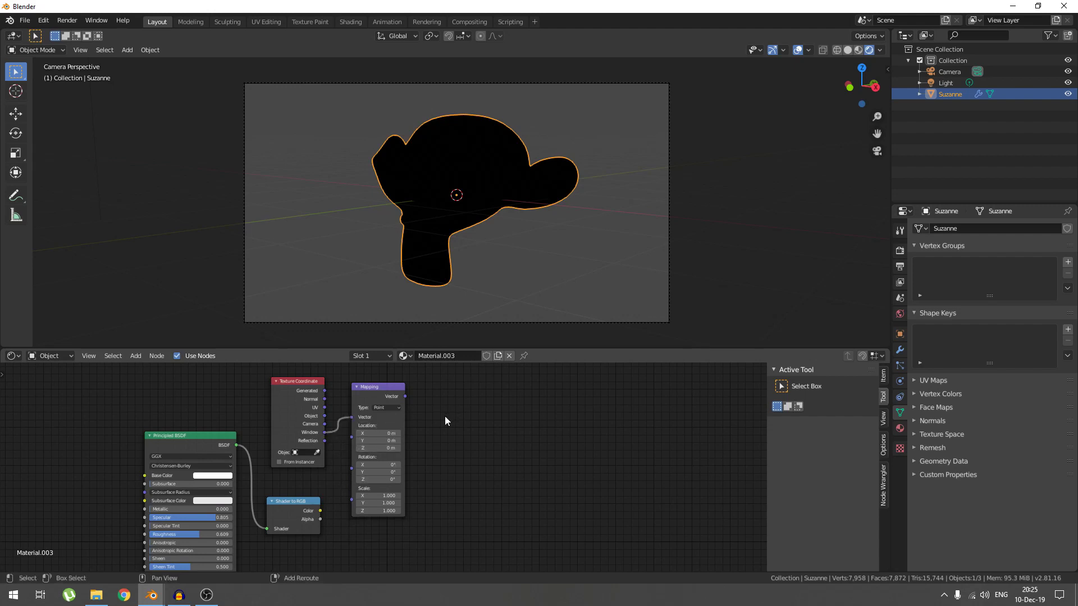
# - Add a Voronoi Texture driven by the Mapping vector and preview its Distance on Suzanne
pyautogui.hotkey('shift', 'a')
pyautogui.click(445, 416)
pyautogui.write('voron')
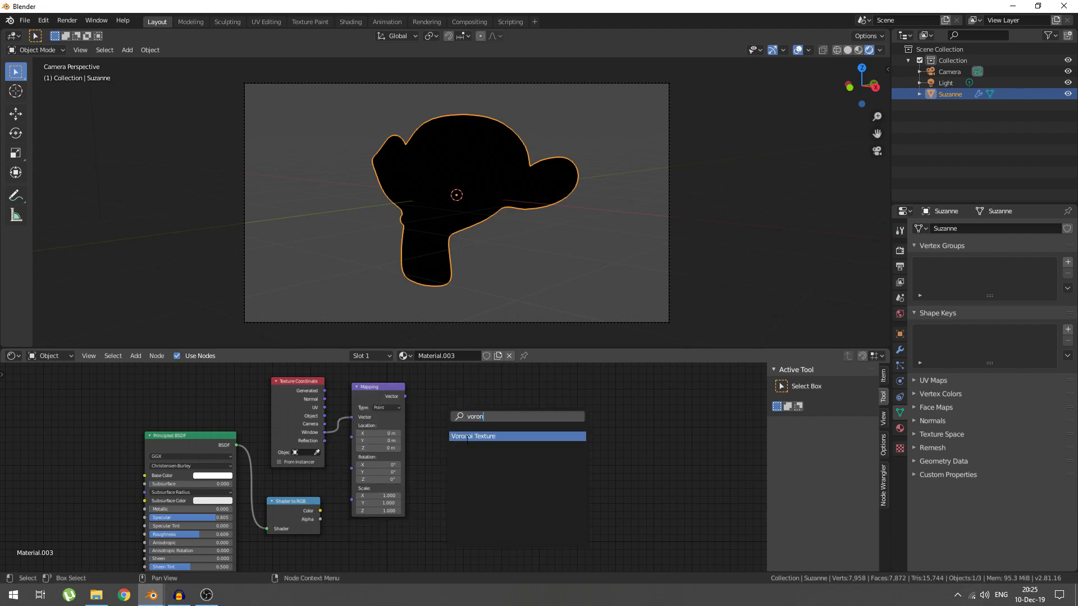
pyautogui.click(467, 436)
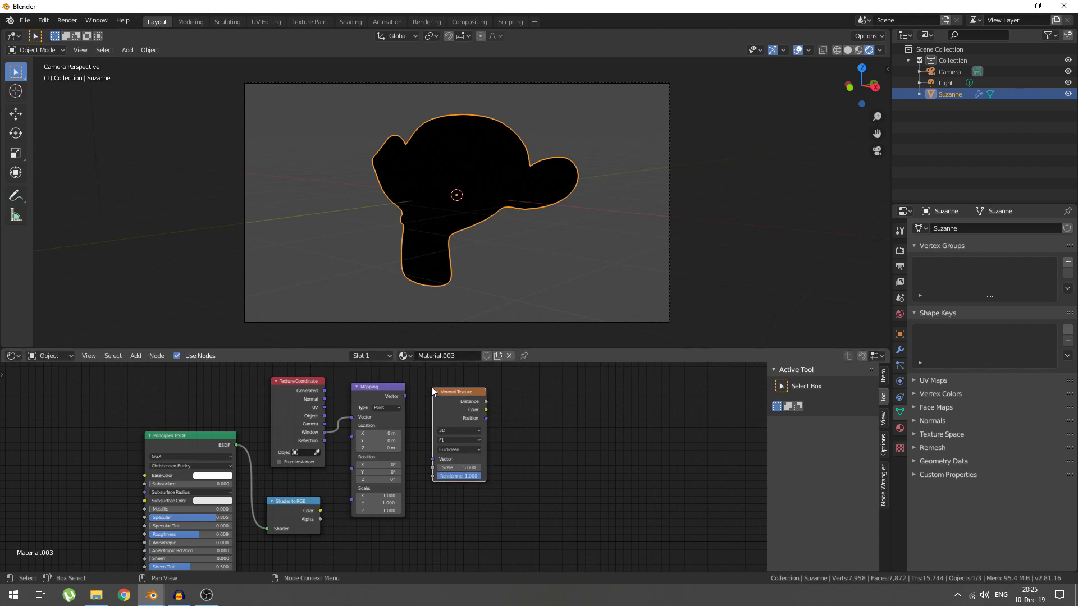
pyautogui.moveTo(405, 395); pyautogui.dragTo(432, 459)
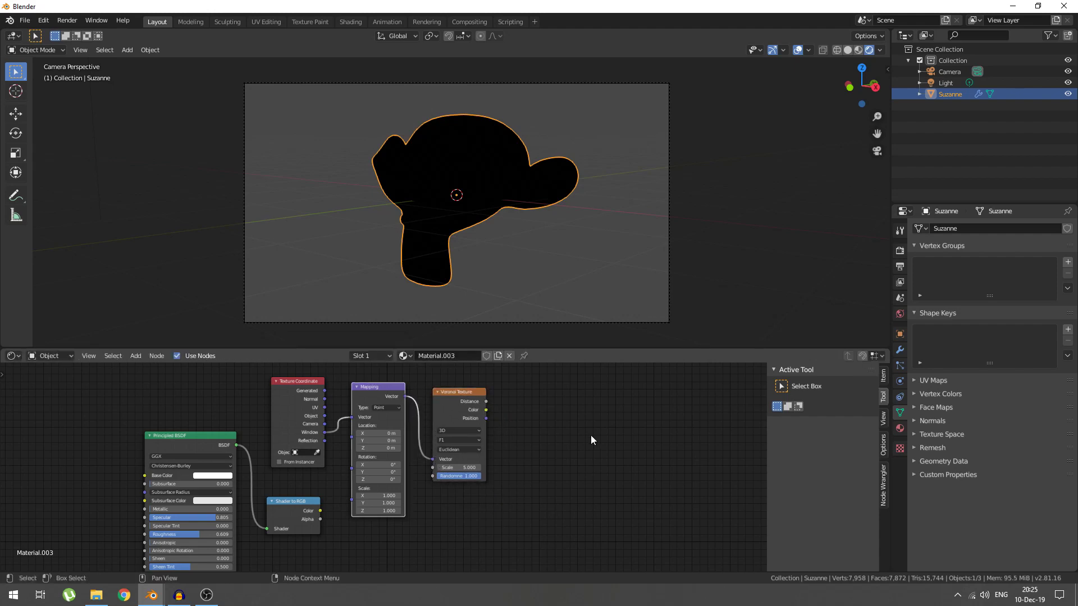
pyautogui.scroll(-1, 590, 435)
pyautogui.keyDown('ctrl'); pyautogui.keyDown('shift'); pyautogui.click(444, 416); pyautogui.keyUp('shift'); pyautogui.keyUp('ctrl')
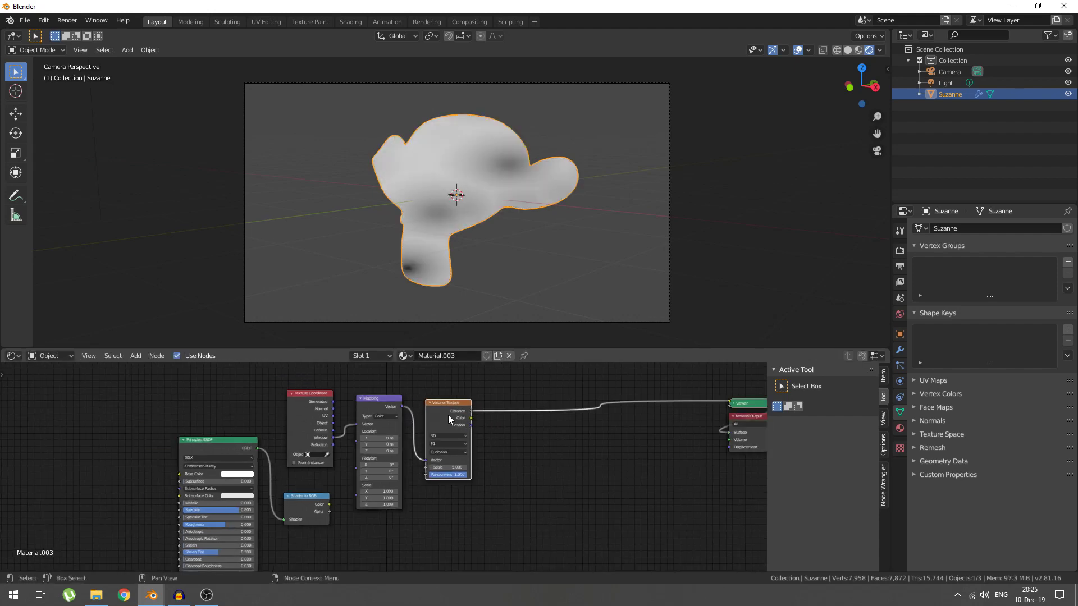
# - Raise the Voronoi Scale to 195.6 for a fine grey speckle
pyautogui.scroll(2, 527, 411)
pyautogui.moveTo(526, 415); pyautogui.dragTo(489, 466, button='middle')
pyautogui.scroll(1, 490, 467)
pyautogui.moveTo(477, 488)
pyautogui.mouseDown()
pyautogui.moveTo(628, 488)
pyautogui.moveTo(472, 487)
pyautogui.mouseUp()
pyautogui.scroll(5, 387, 178)
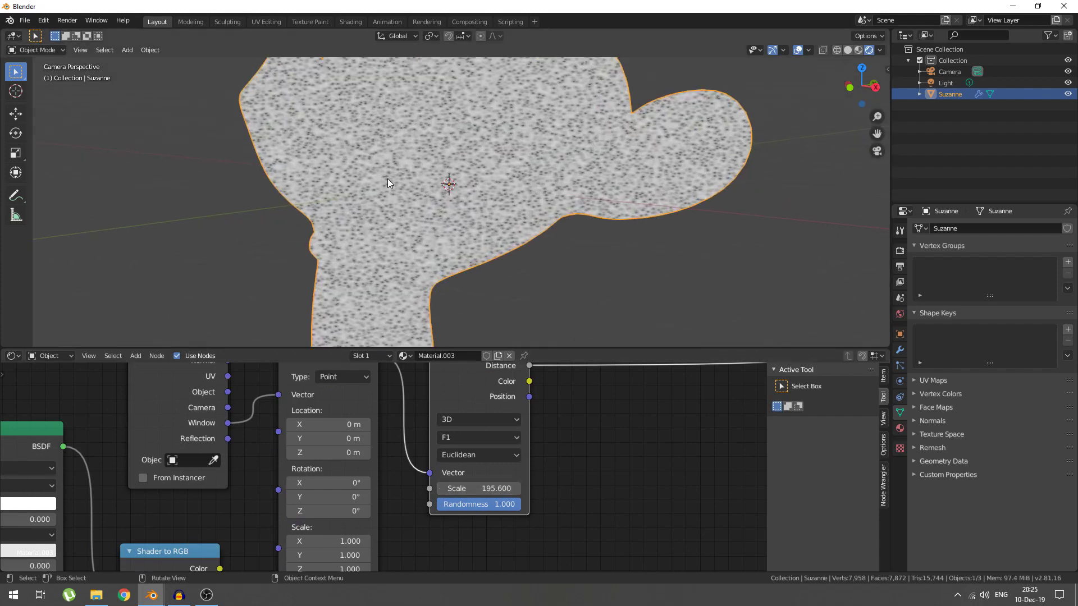
pyautogui.scroll(-4, 387, 178)
pyautogui.scroll(-1, 387, 469)
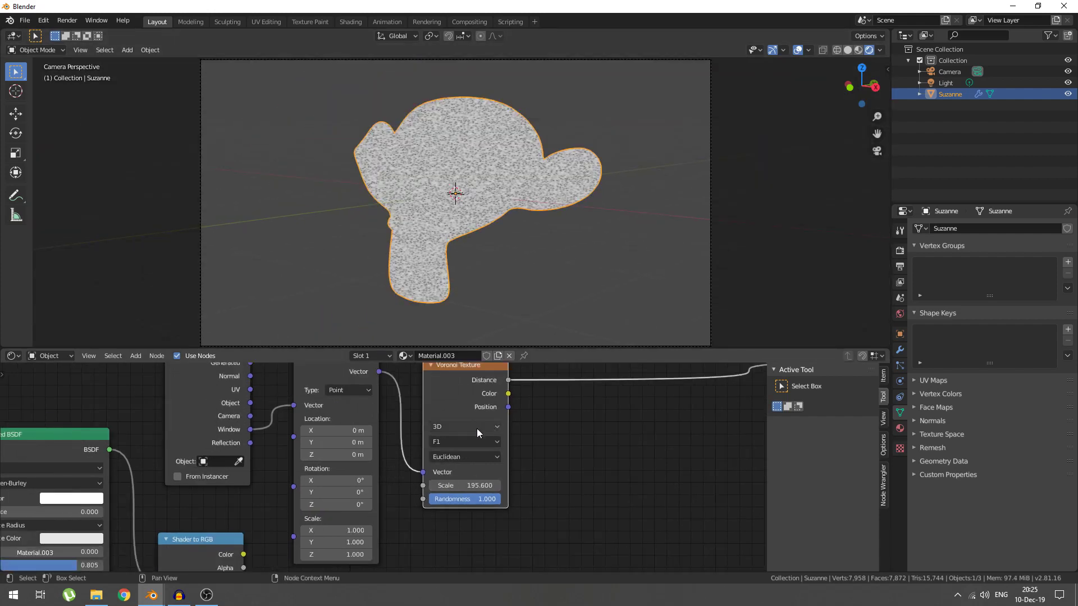
# - Switch the Voronoi feature to Smooth F1 with Randomness 0 for an even grid
pyautogui.click(463, 446)
pyautogui.click(457, 484)
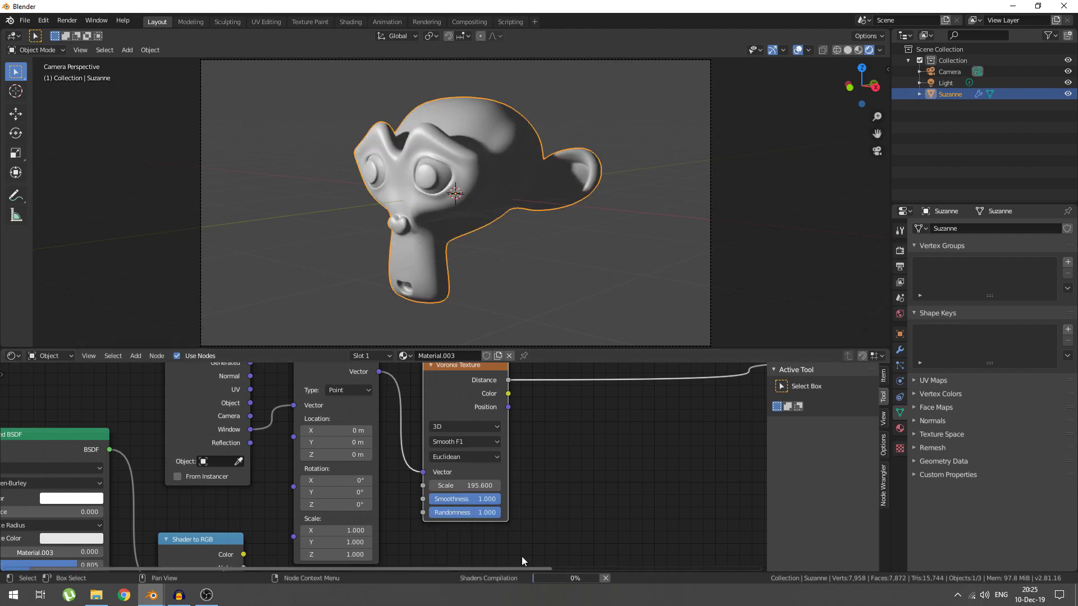
pyautogui.moveTo(476, 516); pyautogui.dragTo(414, 510)
pyautogui.scroll(5, 453, 213)
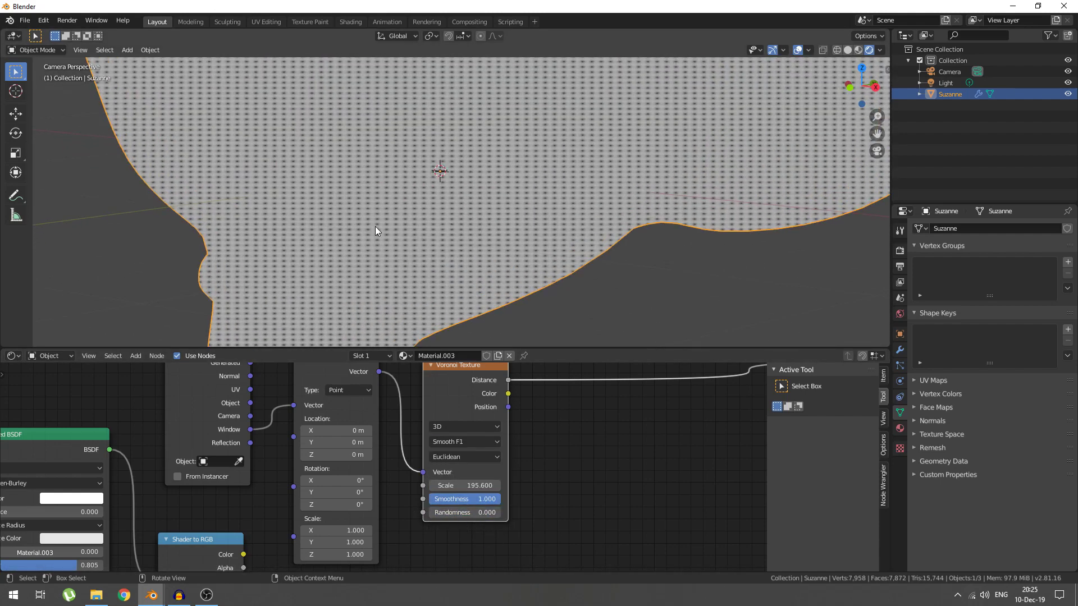
pyautogui.scroll(3, 375, 227)
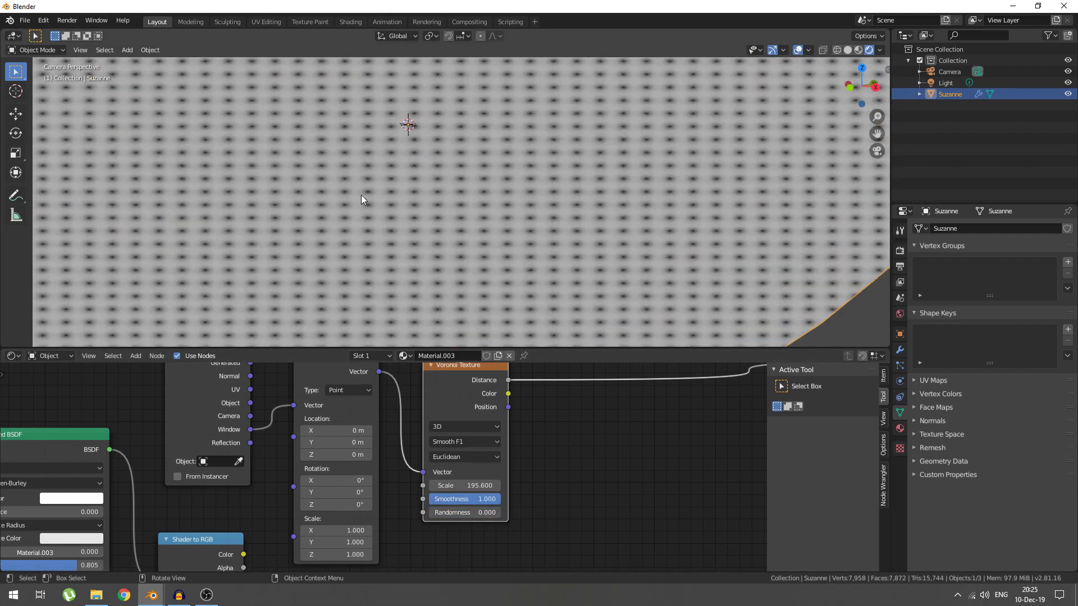
pyautogui.scroll(-6, 449, 196)
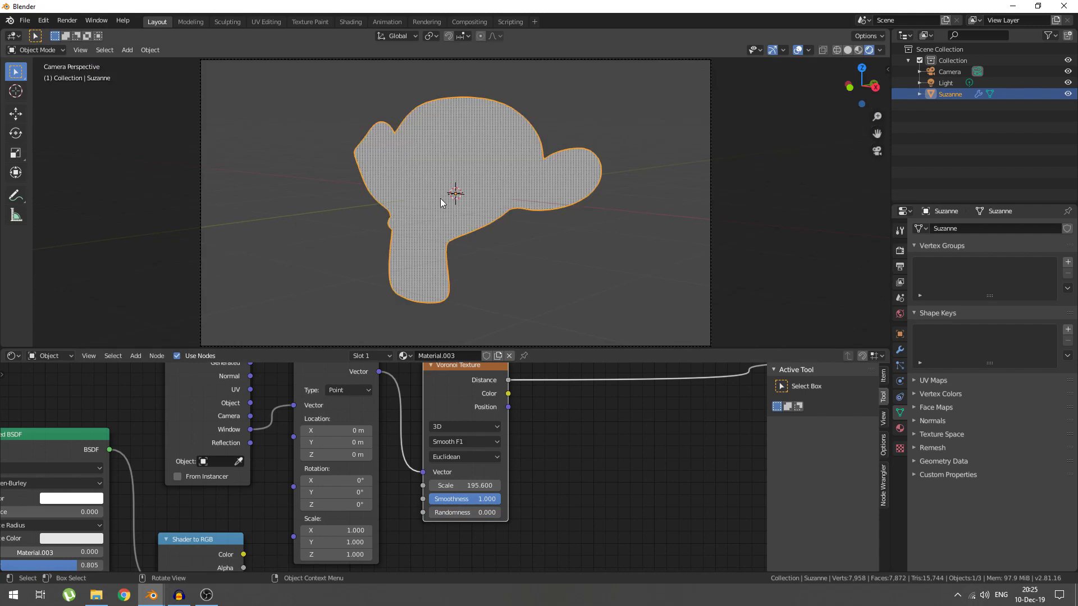
pyautogui.scroll(5, 440, 198)
pyautogui.scroll(4, 439, 221)
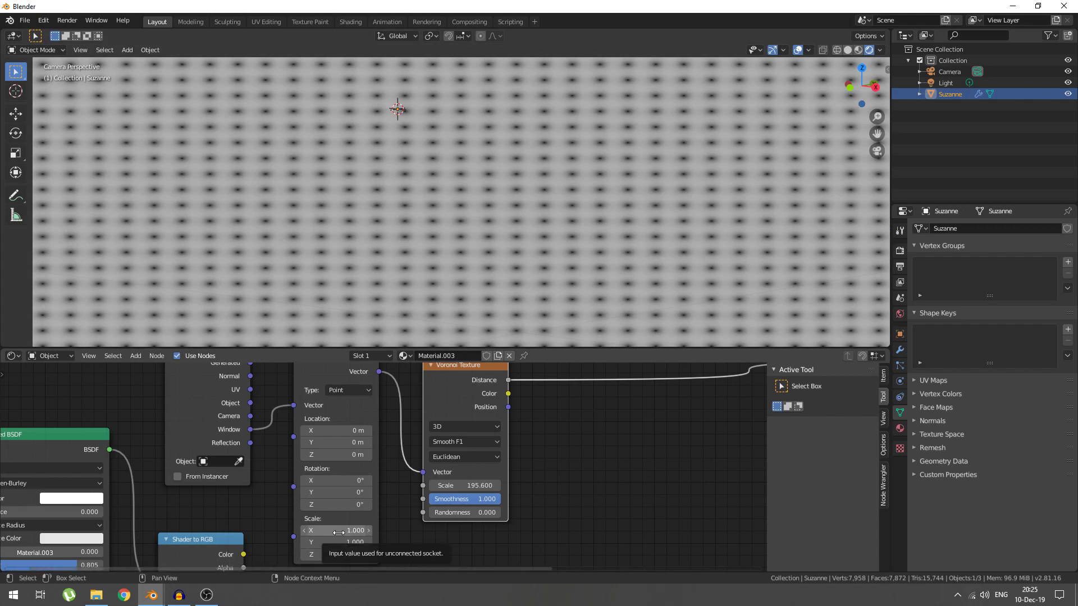
# - Set Mapping Scale X to 2 and Voronoi Scale to 68.9 for larger dots
pyautogui.moveTo(332, 534)
pyautogui.mouseDown()
pyautogui.moveTo(376, 535)
pyautogui.moveTo(353, 534)
pyautogui.mouseUp()
pyautogui.scroll(-6, 503, 259)
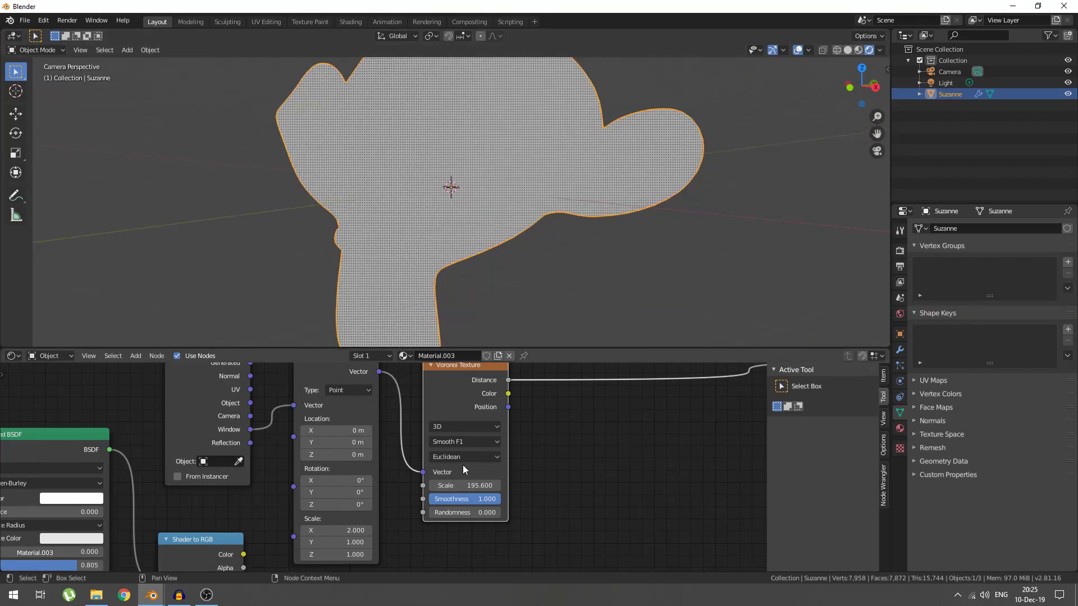
pyautogui.moveTo(457, 490)
pyautogui.mouseDown()
pyautogui.moveTo(413, 490)
pyautogui.moveTo(461, 483)
pyautogui.mouseUp()
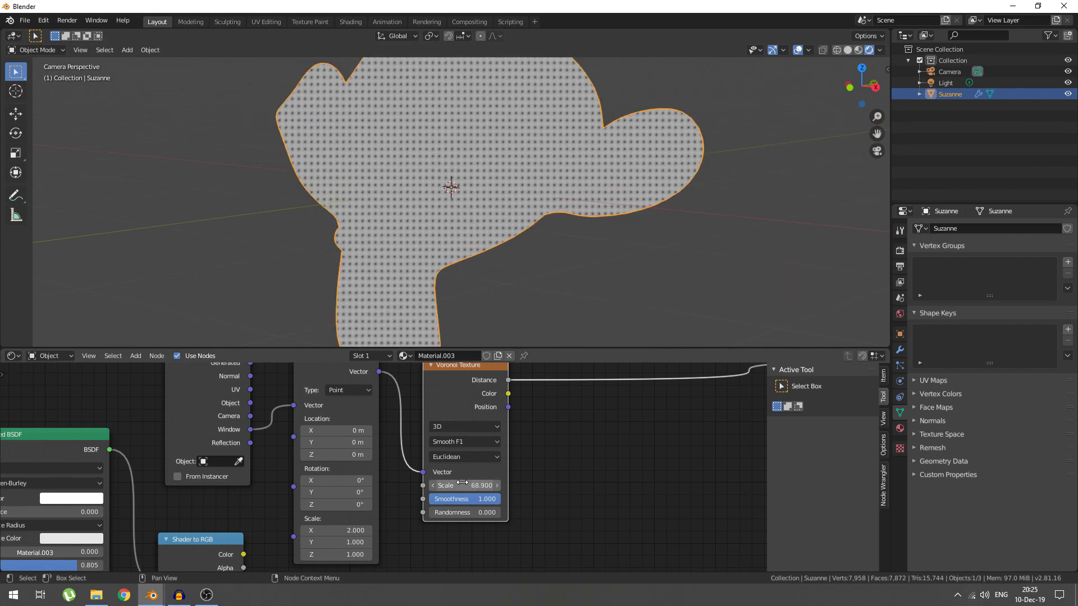
pyautogui.scroll(-6, 406, 455)
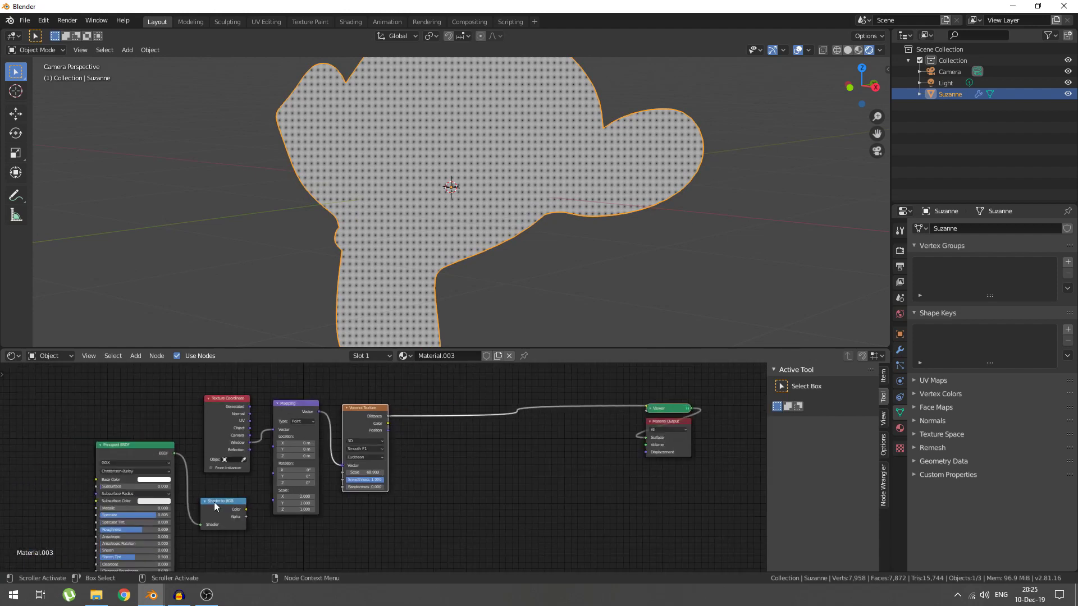
# - Rearrange the Shader to RGB, Material Output and Viewer nodes to make room
pyautogui.moveTo(214, 502); pyautogui.dragTo(212, 541)
pyautogui.moveTo(694, 444); pyautogui.dragTo(657, 415, button='middle')
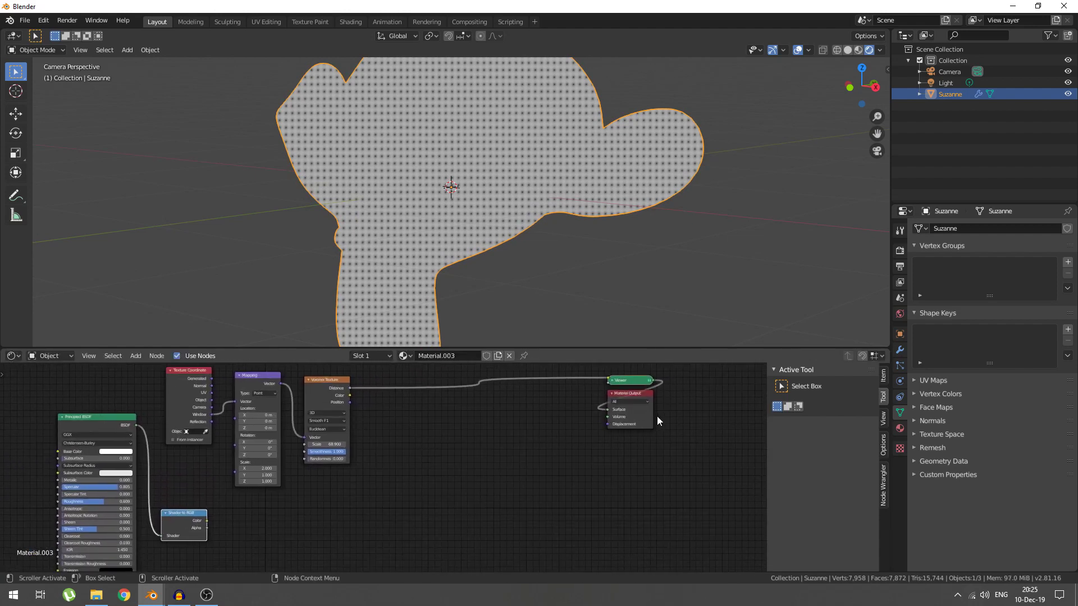
pyautogui.moveTo(629, 395); pyautogui.dragTo(671, 414)
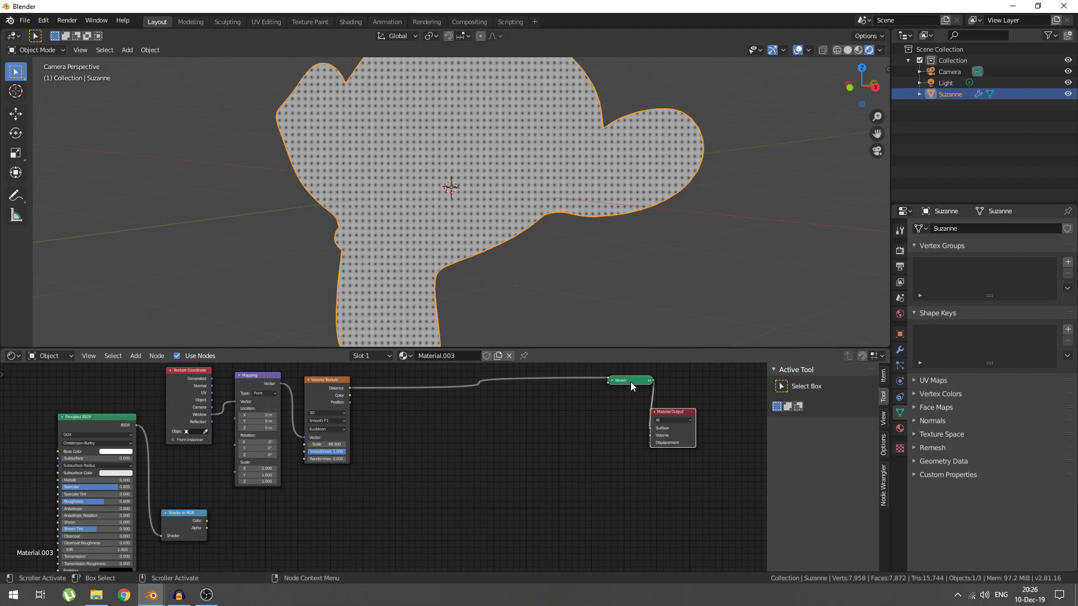
pyautogui.moveTo(631, 381); pyautogui.dragTo(544, 384)
pyautogui.scroll(2, 469, 434)
pyautogui.scroll(-2, 548, 463)
pyautogui.moveTo(549, 463); pyautogui.dragTo(502, 453, button='middle')
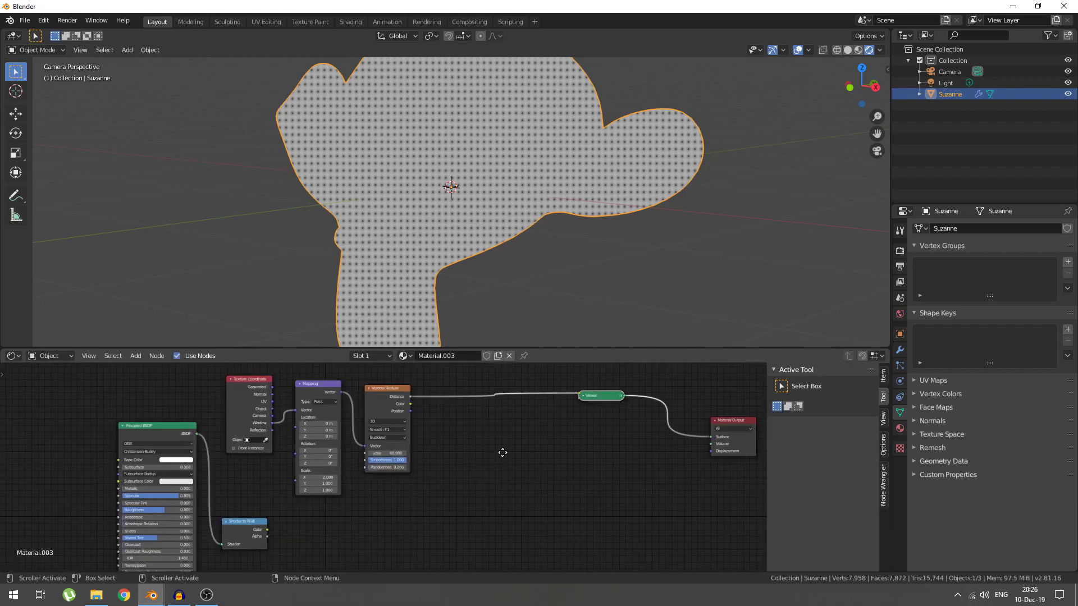
# - Add a Math Add node summing Shader to RGB Color and Voronoi Distance, and preview it
pyautogui.hotkey('shift', 'a')
pyautogui.write('ma')
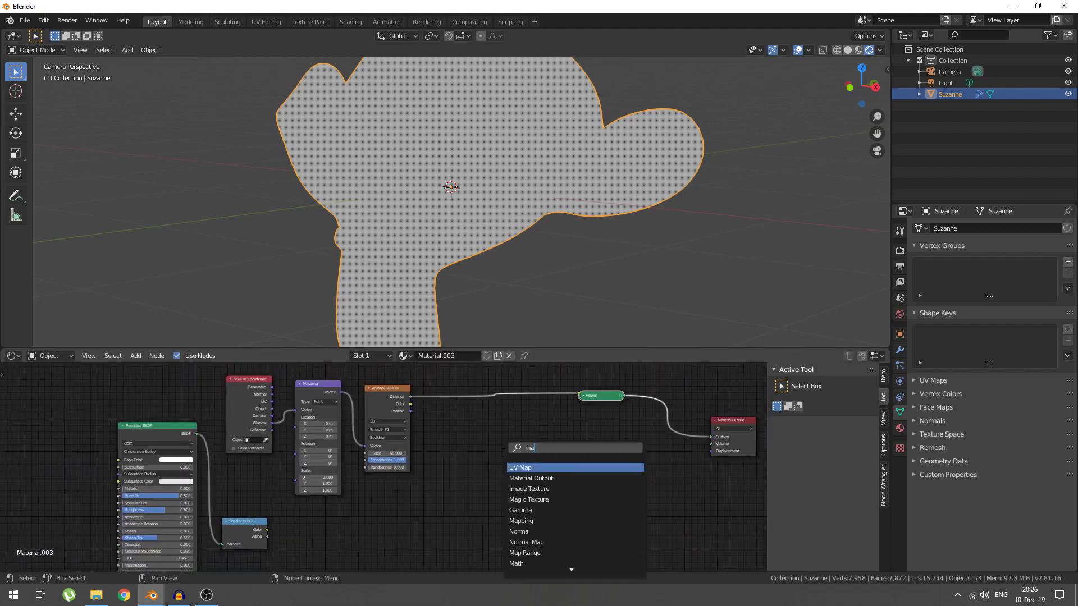
pyautogui.write('th')
pyautogui.press('Return')
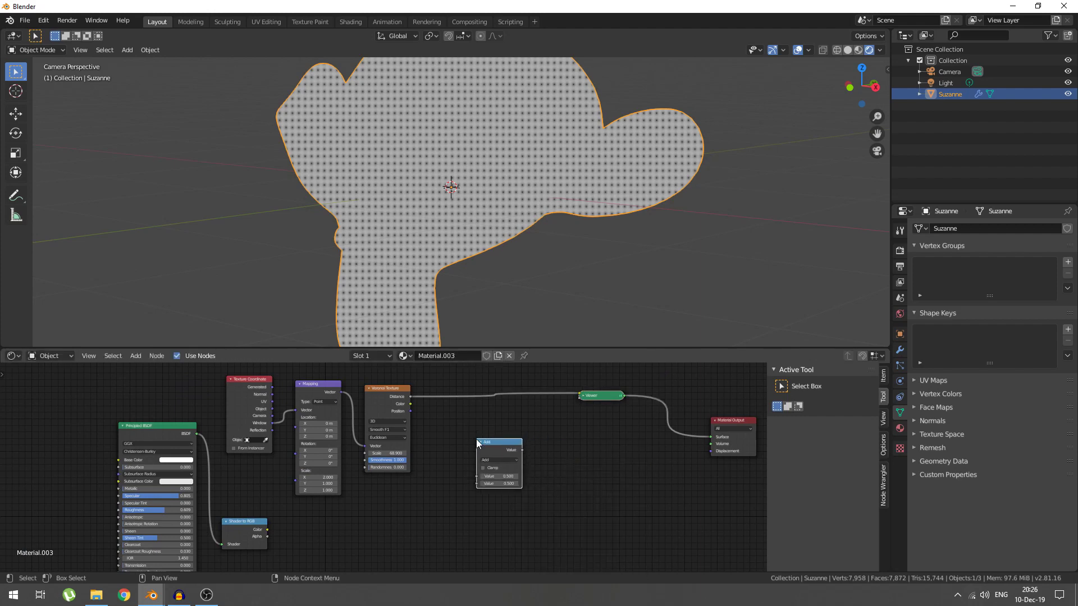
pyautogui.click(476, 439)
pyautogui.moveTo(266, 527); pyautogui.dragTo(477, 485)
pyautogui.moveTo(410, 398); pyautogui.dragTo(480, 475)
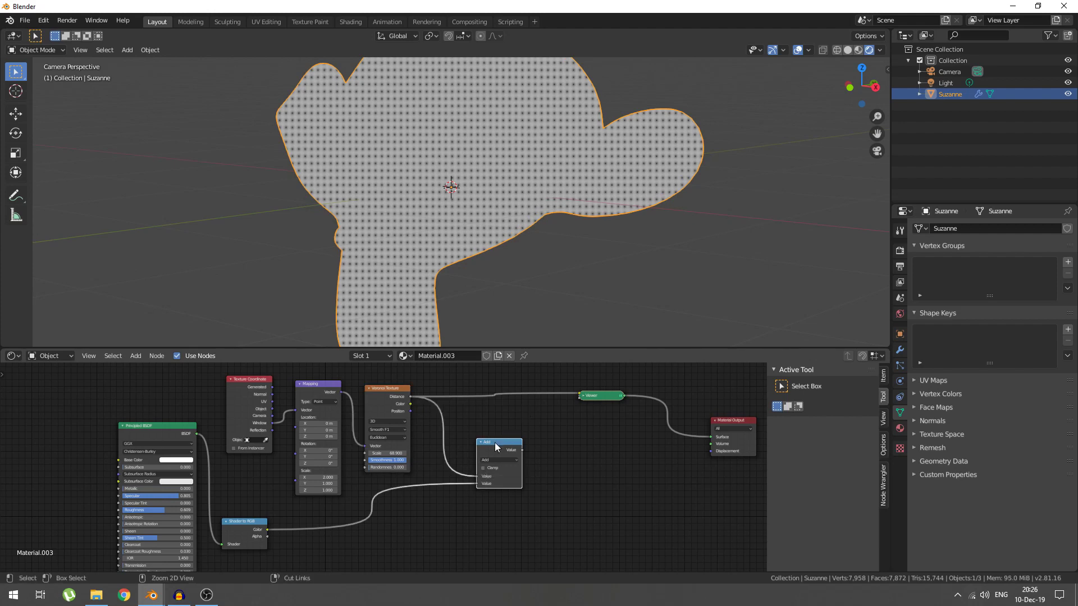
pyautogui.keyDown('ctrl'); pyautogui.keyDown('shift'); pyautogui.click(495, 446); pyautogui.keyUp('shift'); pyautogui.keyUp('ctrl')
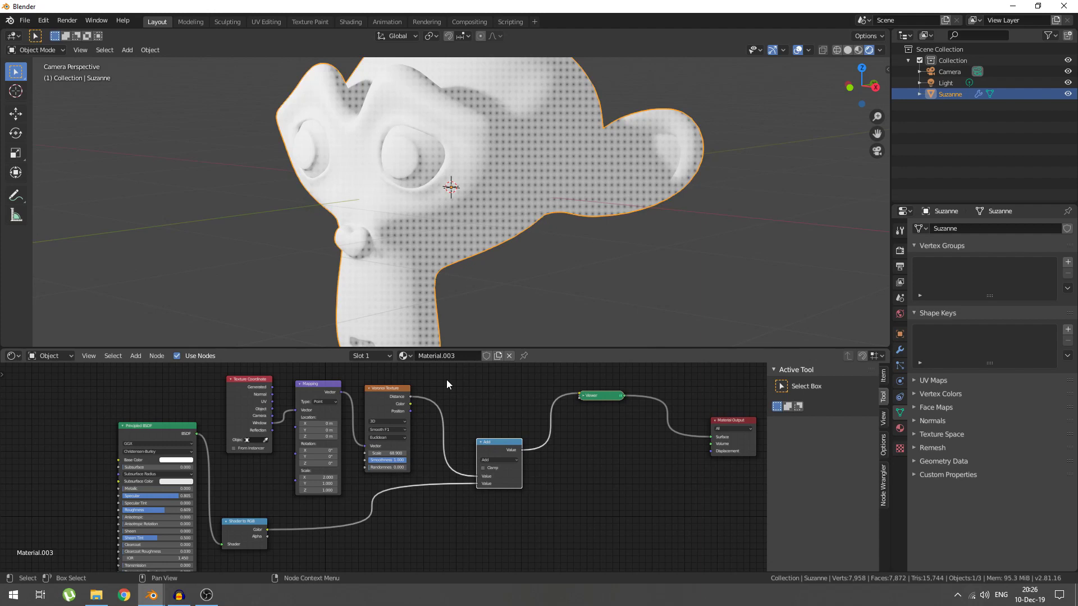
pyautogui.moveTo(512, 458); pyautogui.dragTo(488, 452)
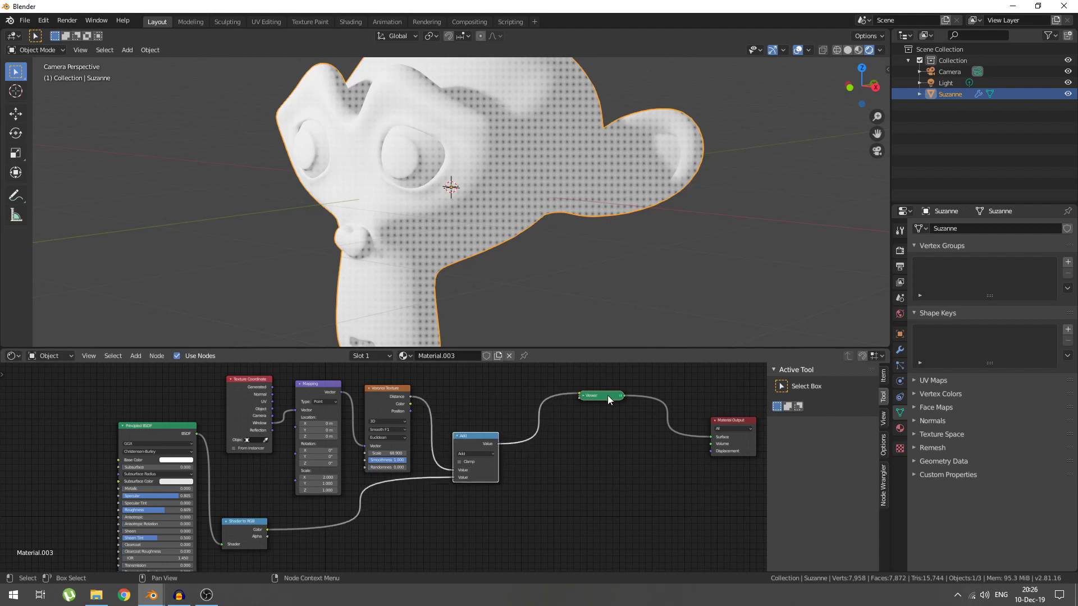
# - Insert a ColorRamp node between the Add node and the Viewer
pyautogui.moveTo(609, 400); pyautogui.dragTo(644, 392)
pyautogui.hotkey('shift', 'a')
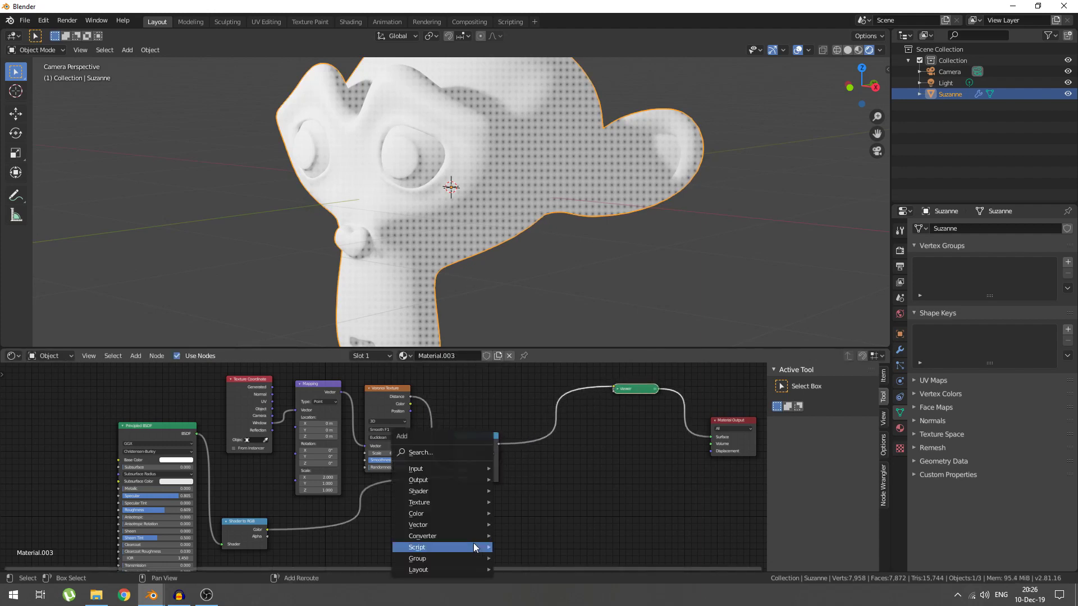
pyautogui.click(457, 452)
pyautogui.write('color')
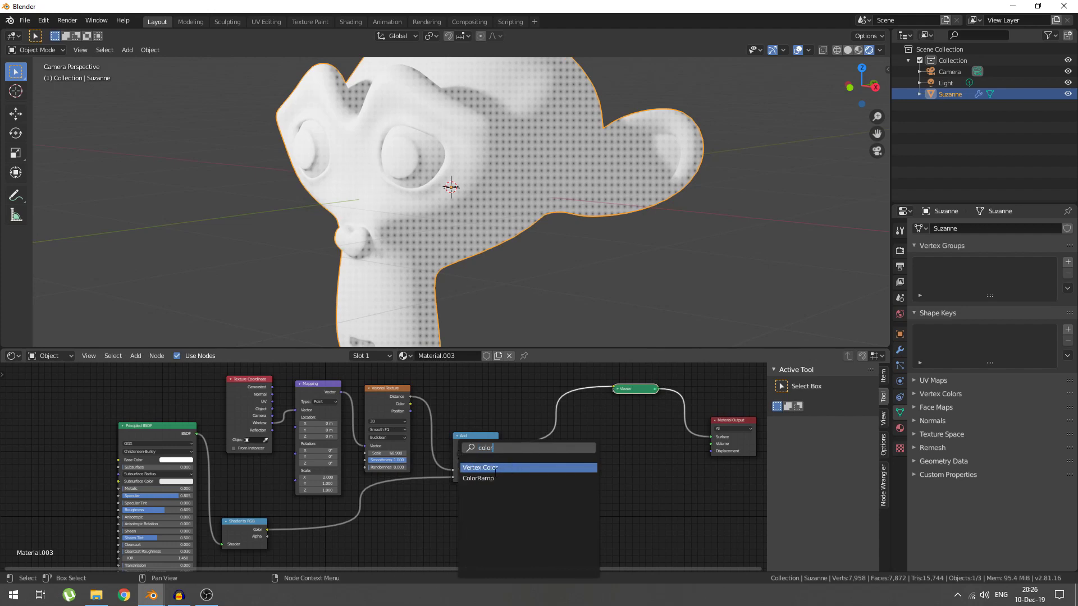
pyautogui.click(483, 478)
pyautogui.click(521, 433)
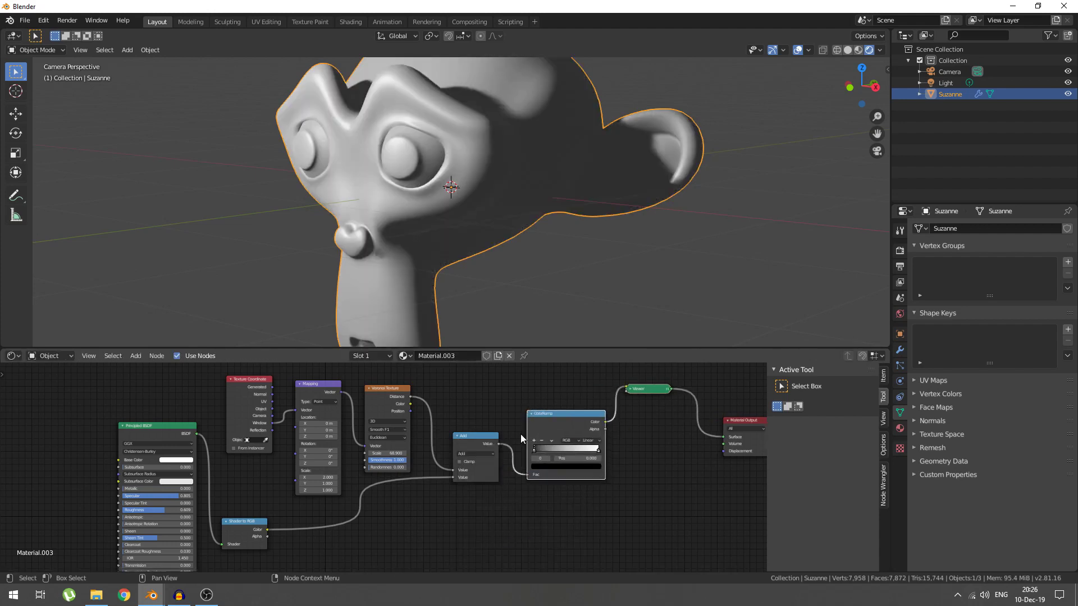
# - Set the ramp to Constant interpolation with the white stop near 0.795
pyautogui.click(590, 440)
pyautogui.click(599, 475)
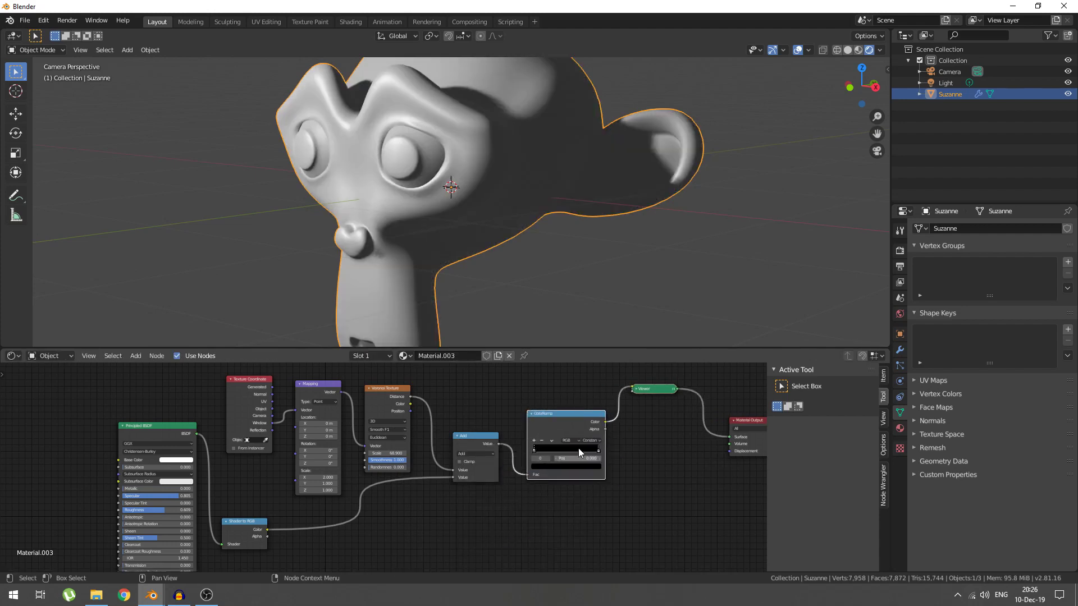
pyautogui.scroll(4, 605, 427)
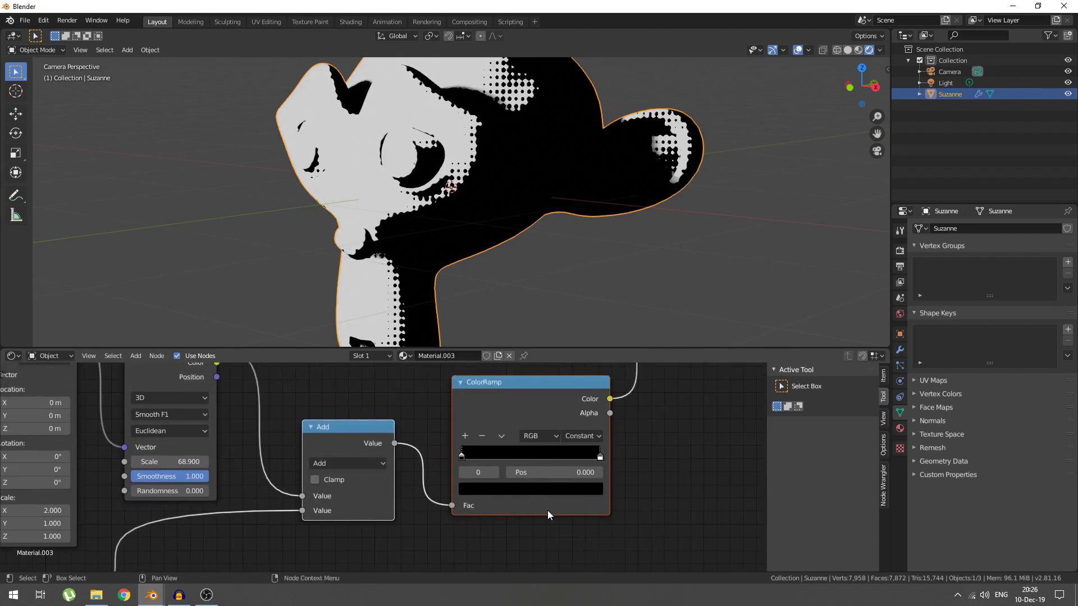
pyautogui.moveTo(601, 458)
pyautogui.mouseDown()
pyautogui.moveTo(524, 457)
pyautogui.moveTo(559, 458)
pyautogui.mouseUp()
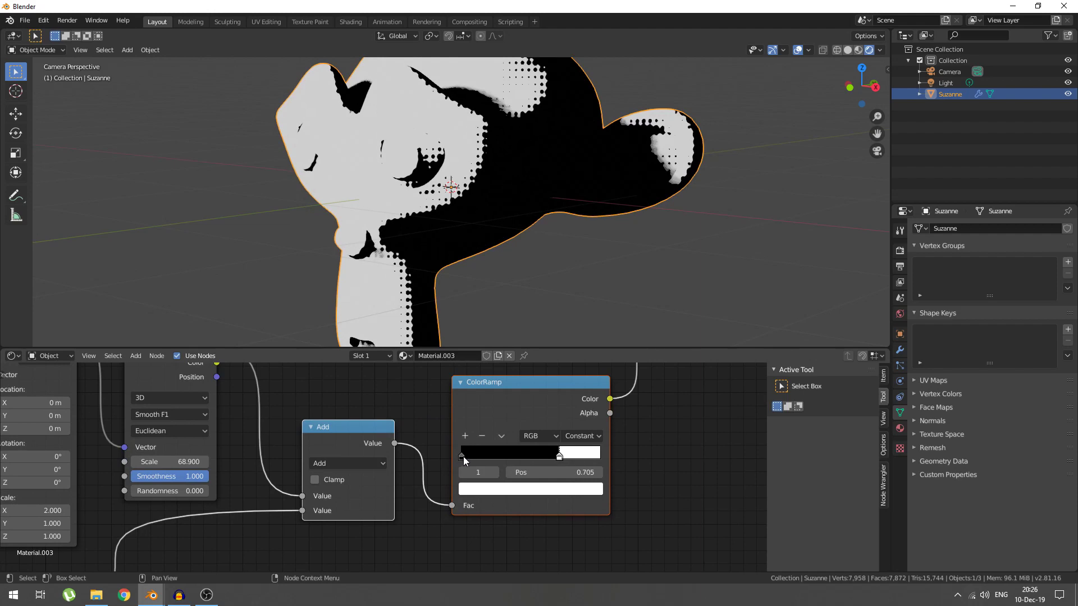
pyautogui.moveTo(463, 457)
pyautogui.mouseDown()
pyautogui.moveTo(506, 459)
pyautogui.moveTo(462, 456)
pyautogui.mouseUp()
pyautogui.moveTo(560, 456)
pyautogui.mouseDown()
pyautogui.moveTo(580, 460)
pyautogui.moveTo(539, 458)
pyautogui.moveTo(571, 458)
pyautogui.mouseUp()
pyautogui.scroll(-6, 481, 275)
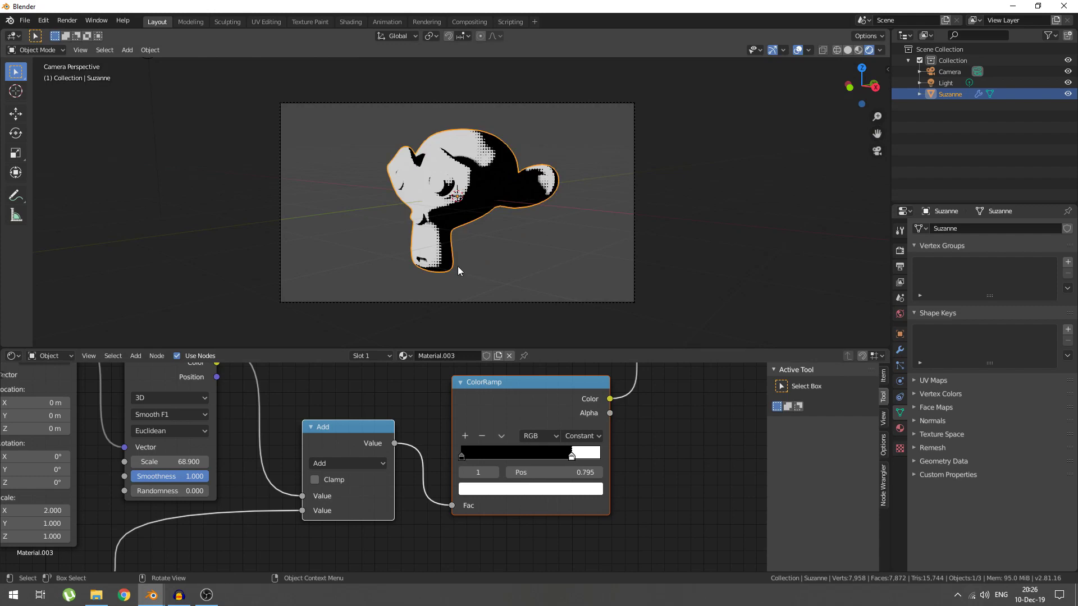
# - Try moving the Add and ColorRamp nodes right, then undo the move
pyautogui.scroll(5, 457, 266)
pyautogui.scroll(-3, 468, 234)
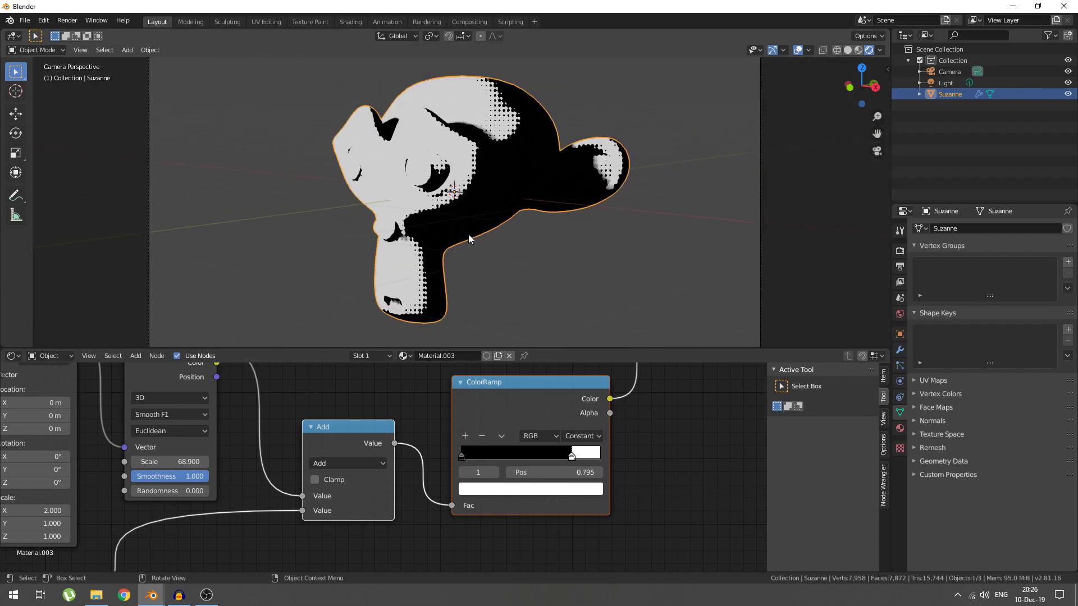
pyautogui.scroll(-2, 467, 242)
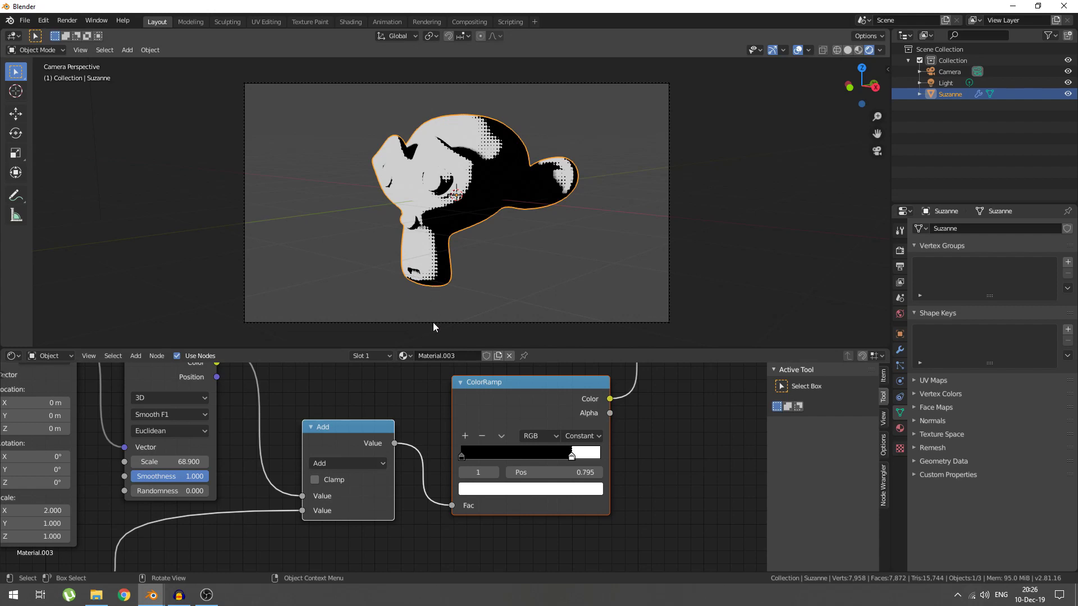
pyautogui.moveTo(374, 427); pyautogui.dragTo(446, 423)
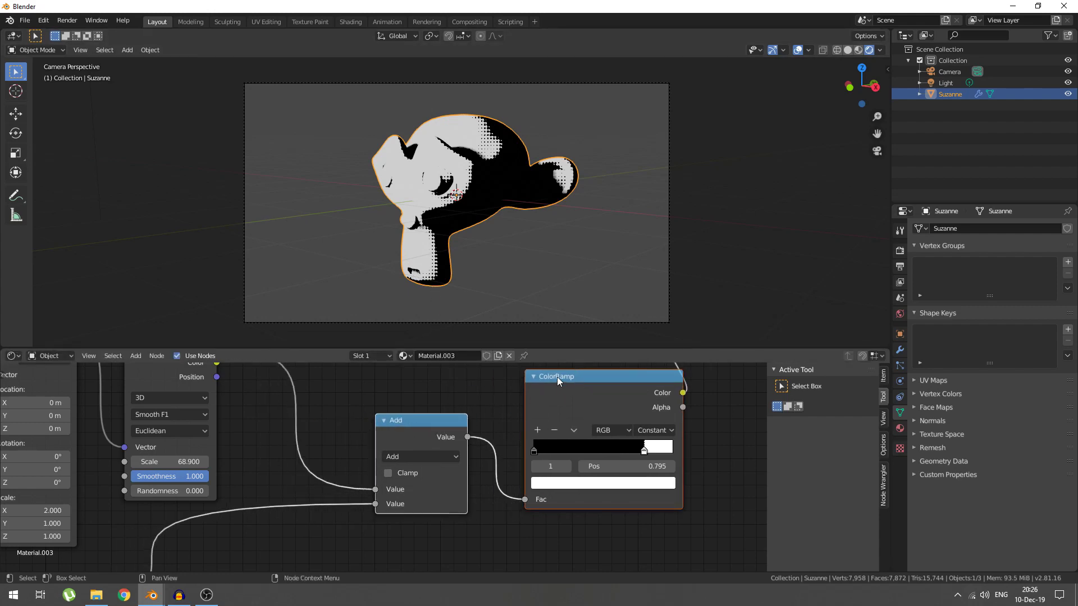
pyautogui.hotkey('ctrl', 'z')
pyautogui.scroll(-3, 415, 257)
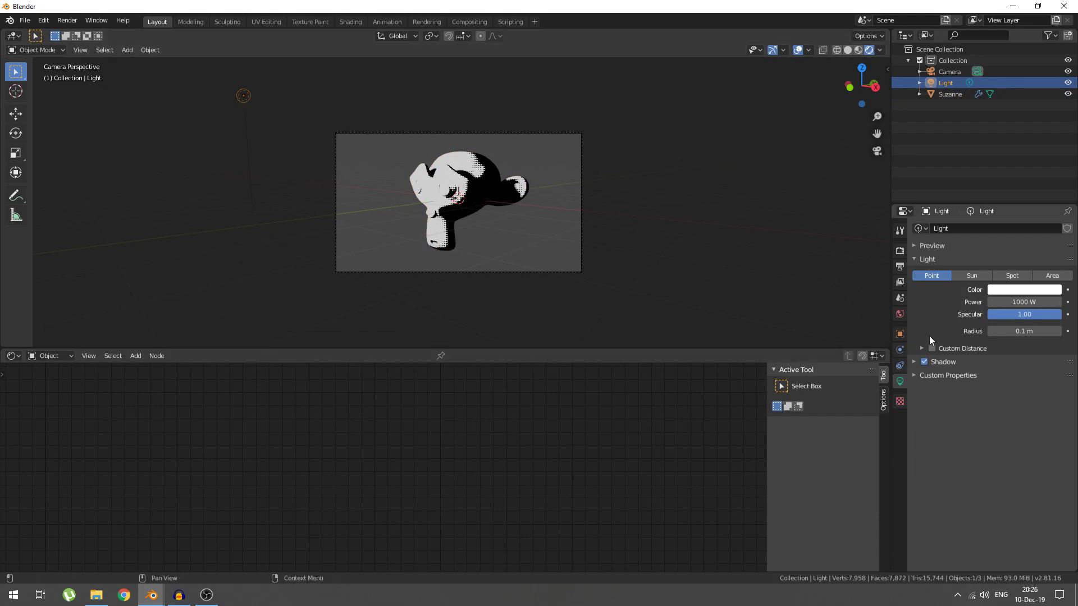
# - Set the point light's Power to 500 W
pyautogui.click(1006, 300)
pyautogui.write('500')
pyautogui.press('Return')
pyautogui.press('Home')
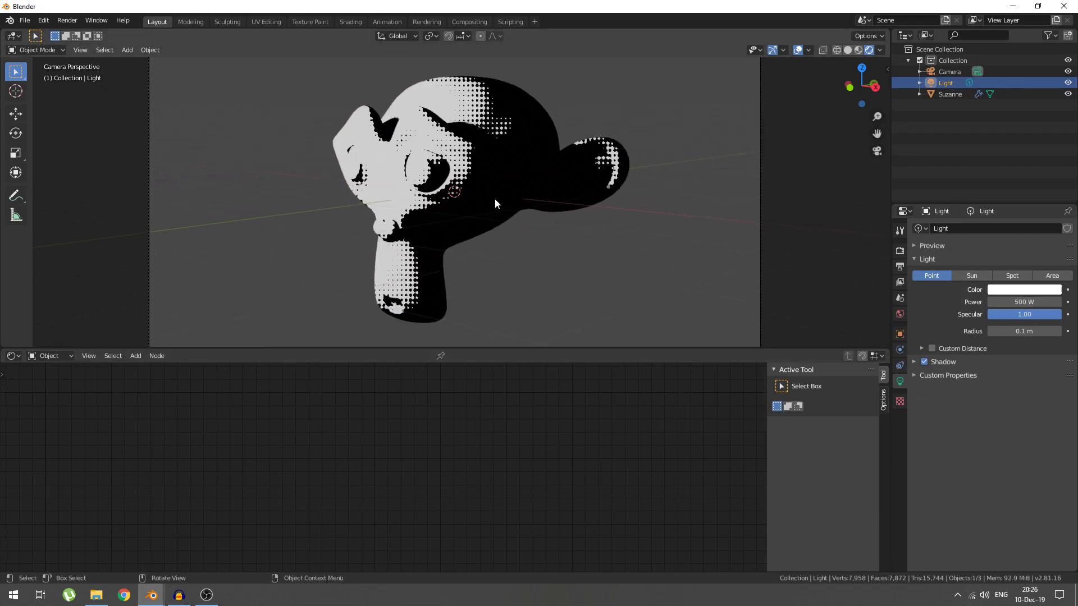
pyautogui.scroll(-1, 497, 208)
# - Add a mid-grey ColorRamp stop and shift the black stop to 0.100
pyautogui.click(497, 207)
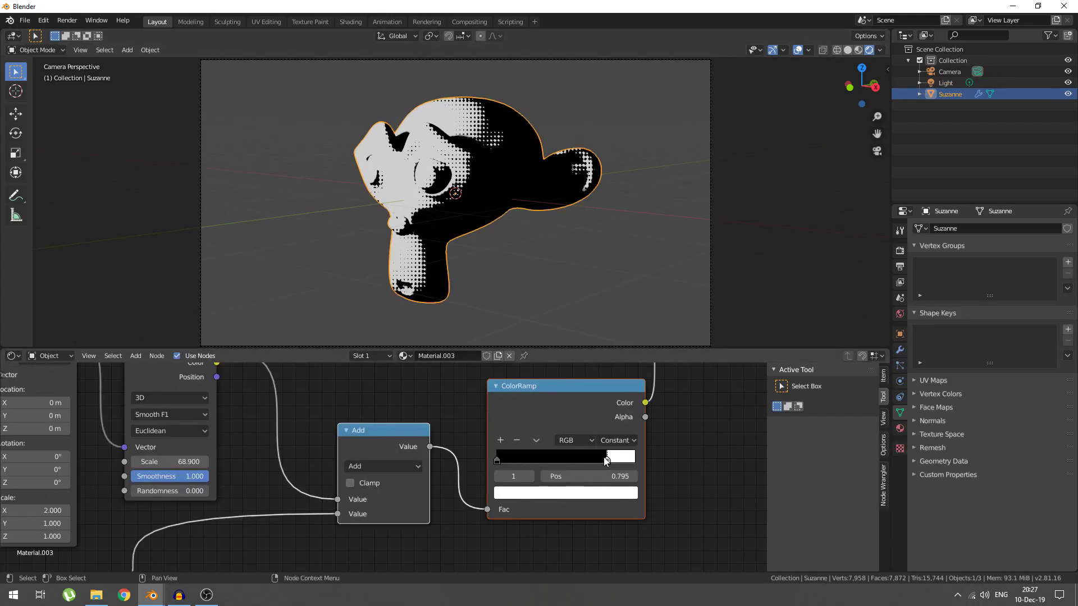
pyautogui.moveTo(606, 461)
pyautogui.mouseDown()
pyautogui.moveTo(590, 459)
pyautogui.moveTo(605, 458)
pyautogui.mouseUp()
pyautogui.click(501, 440)
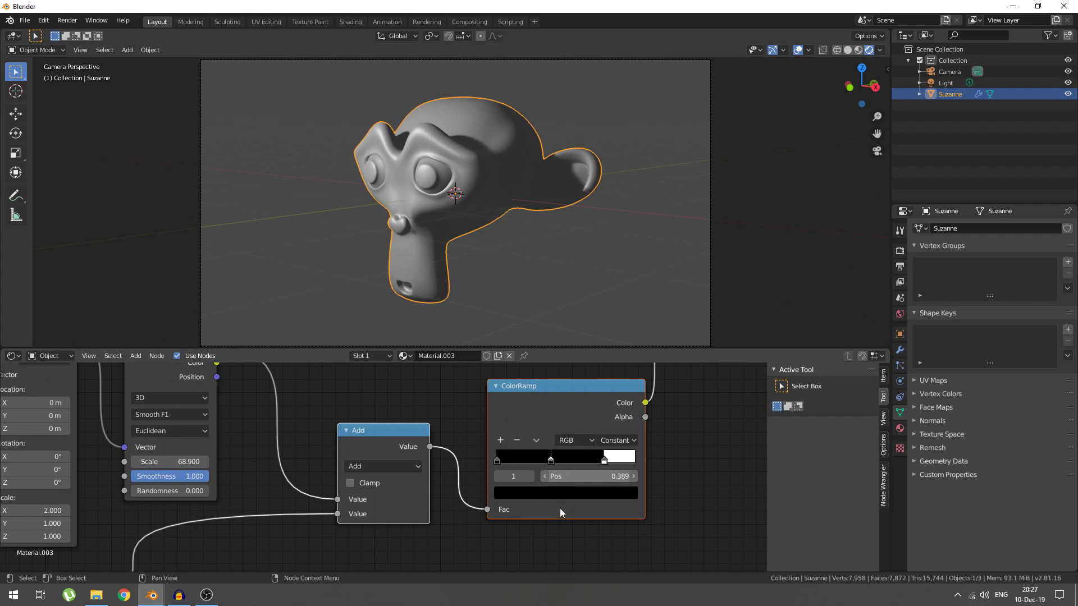
pyautogui.click(572, 495)
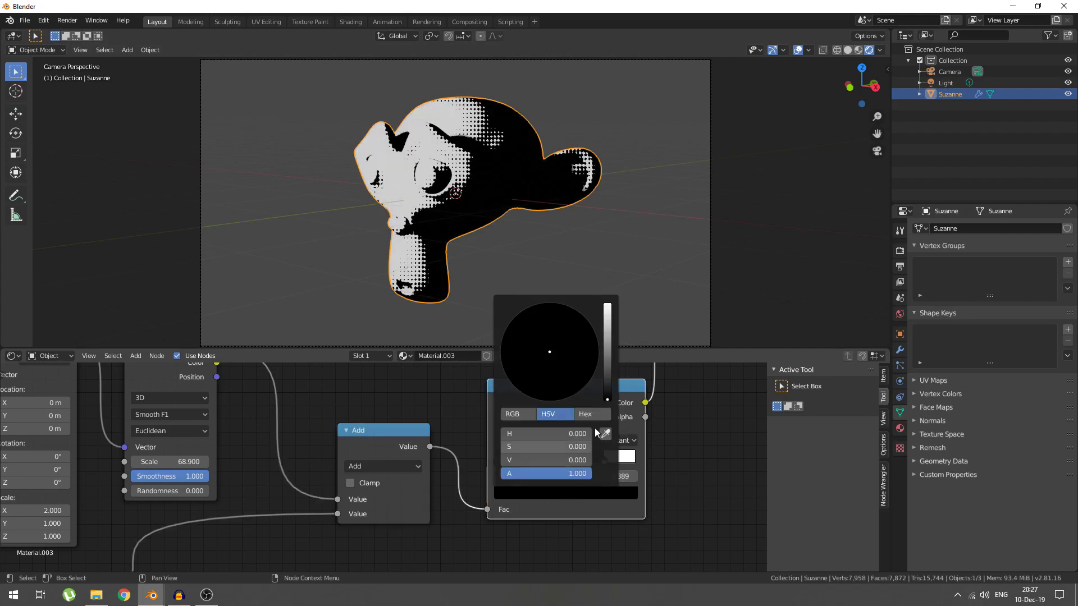
pyautogui.click(607, 353)
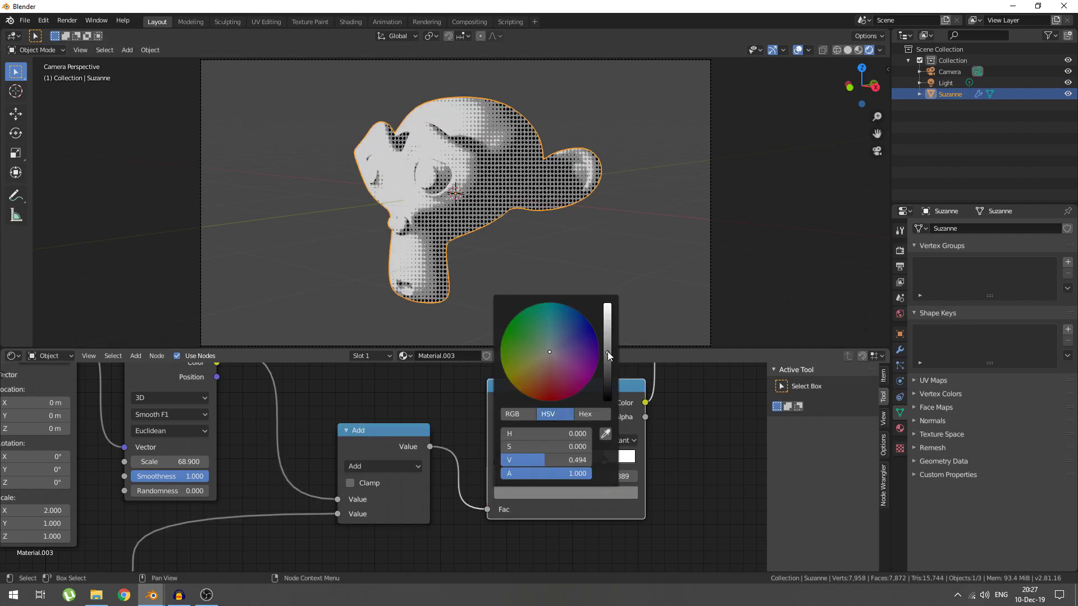
pyautogui.moveTo(497, 459); pyautogui.dragTo(620, 460)
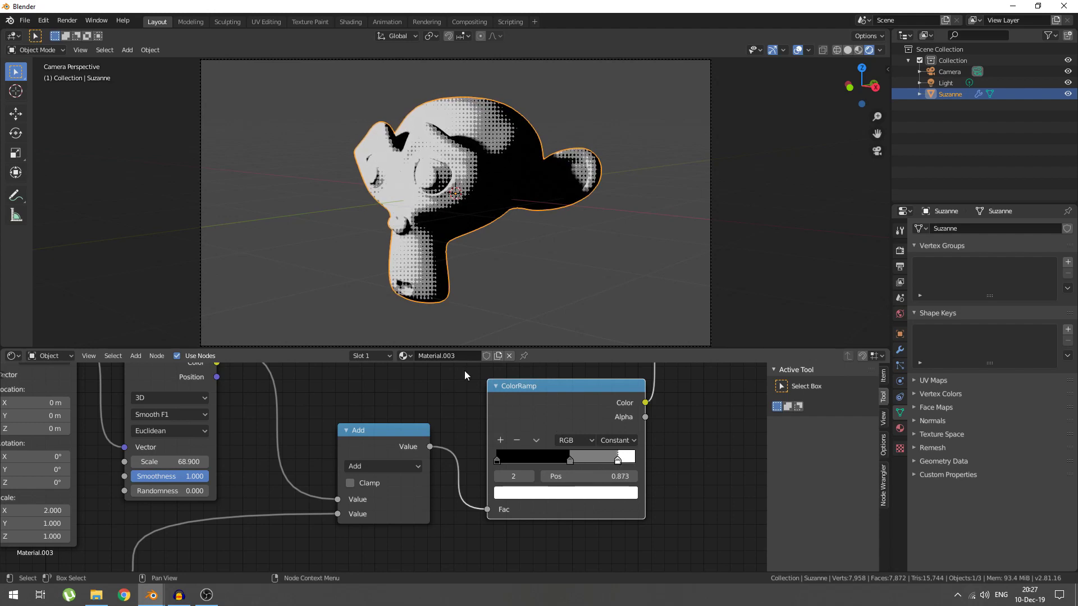
# - Tidy the positions of the Add and ColorRamp nodes
pyautogui.scroll(-2, 463, 370)
pyautogui.scroll(-1, 511, 405)
pyautogui.moveTo(504, 419); pyautogui.dragTo(531, 400)
pyautogui.moveTo(403, 447); pyautogui.dragTo(363, 415)
pyautogui.moveTo(518, 399); pyautogui.dragTo(548, 395)
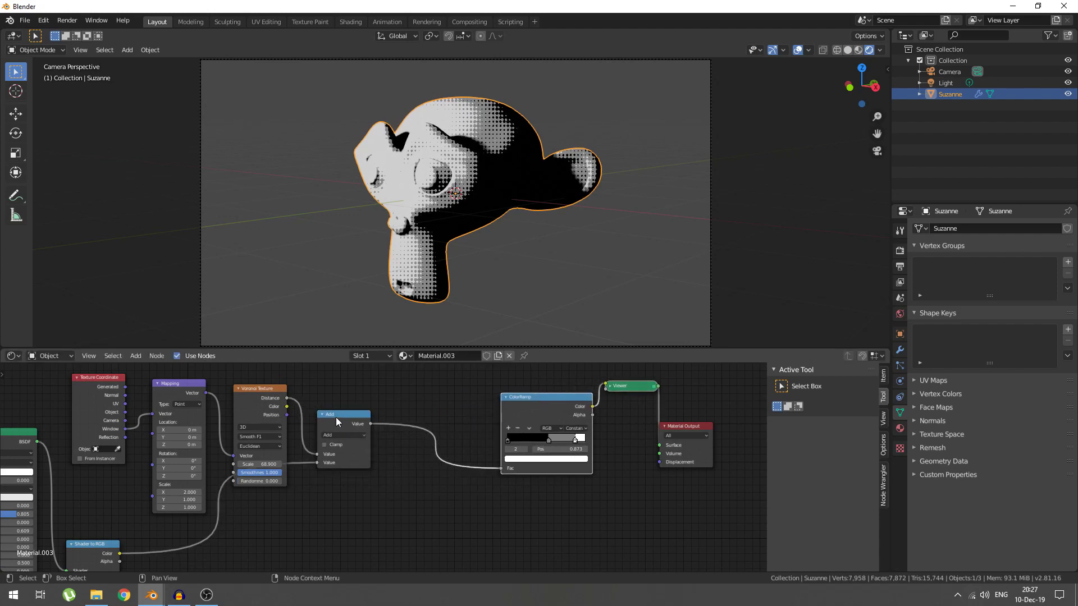
# - Duplicate the Add node three times, chaining the copies before the ColorRamp
pyautogui.click(547, 396)
pyautogui.hotkey('shift', 'a')
pyautogui.press('Escape')
pyautogui.click(342, 416)
pyautogui.hotkey('shift', 'd')
pyautogui.click(446, 431)
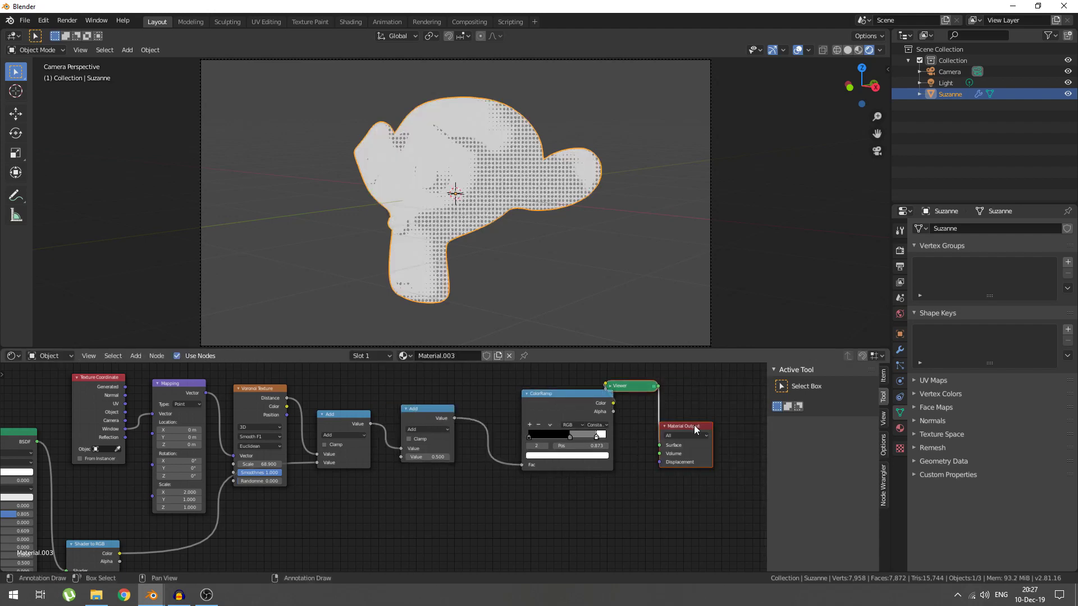
pyautogui.click(427, 406)
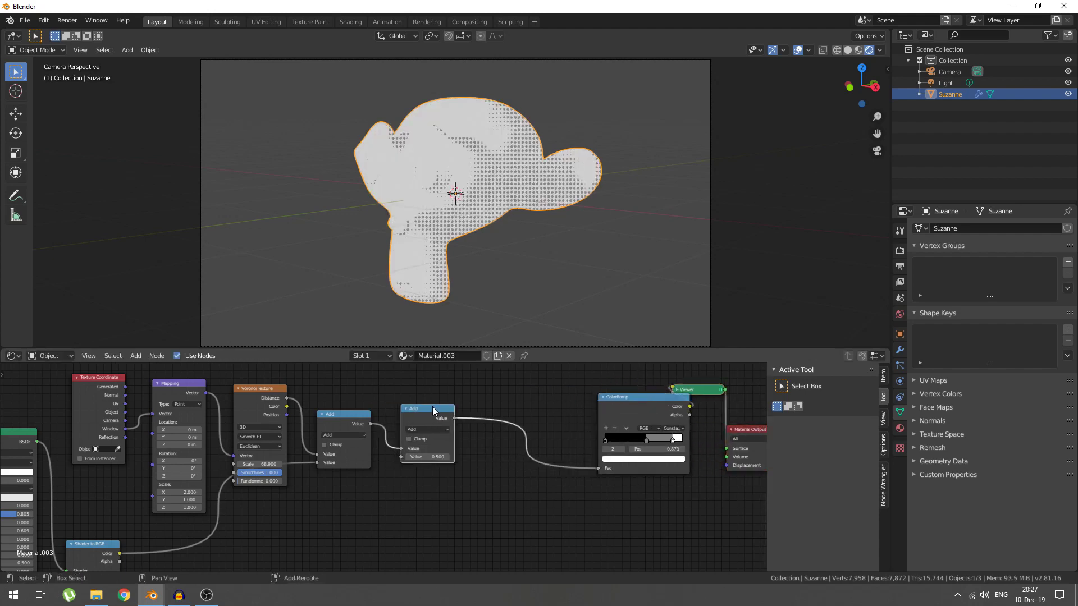
pyautogui.hotkey('shift', 'd')
pyautogui.click(506, 410)
pyautogui.click(506, 410)
pyautogui.hotkey('shift', 'd')
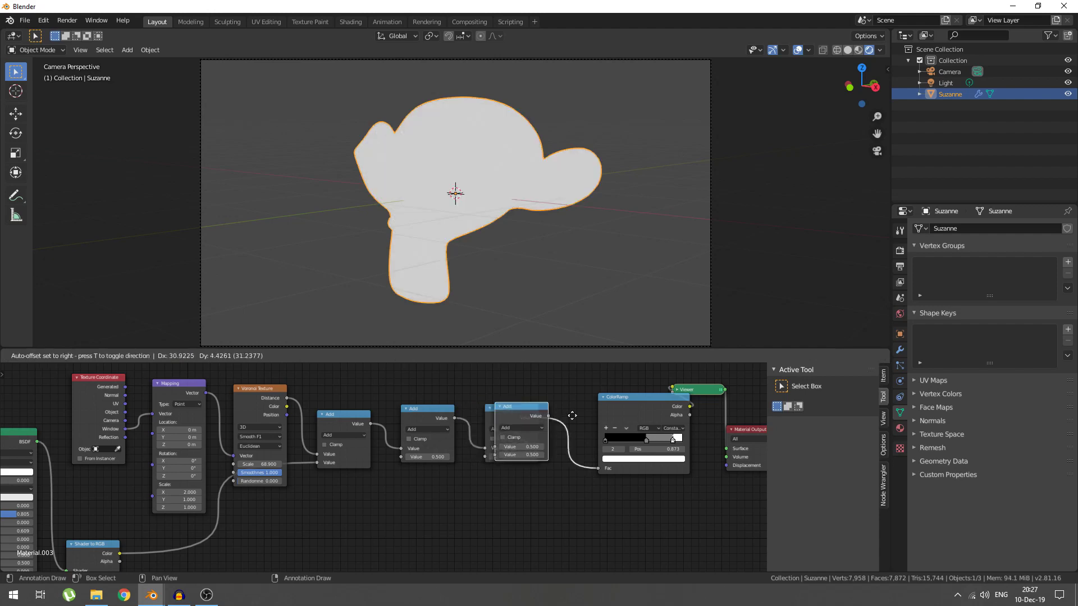
pyautogui.click(636, 425)
pyautogui.scroll(4, 509, 467)
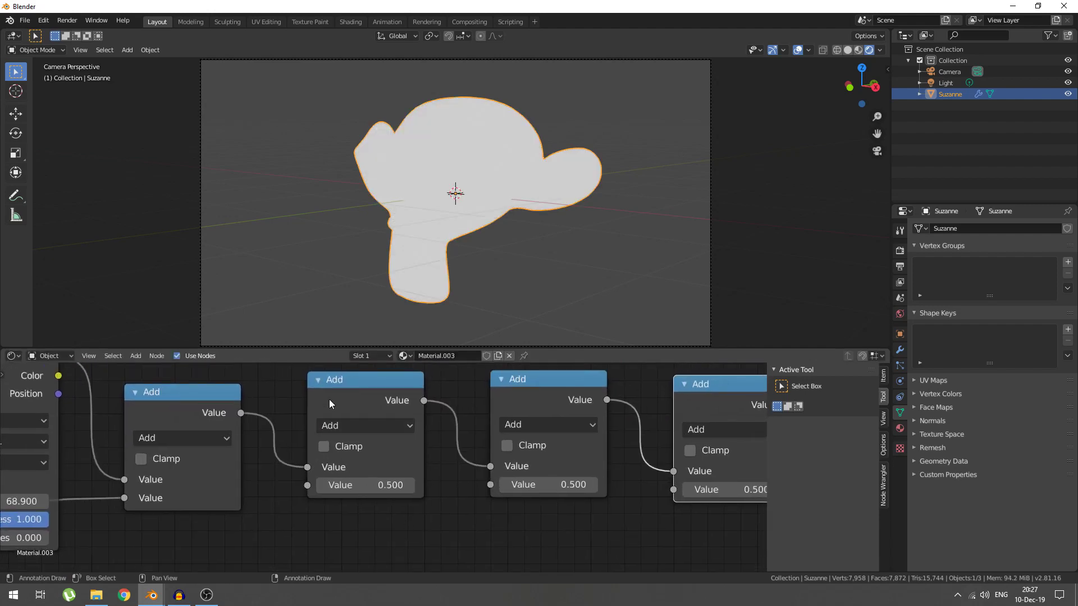
# - Switch the first copied math node to Multiply by 10
pyautogui.click(368, 430)
pyautogui.click(352, 369)
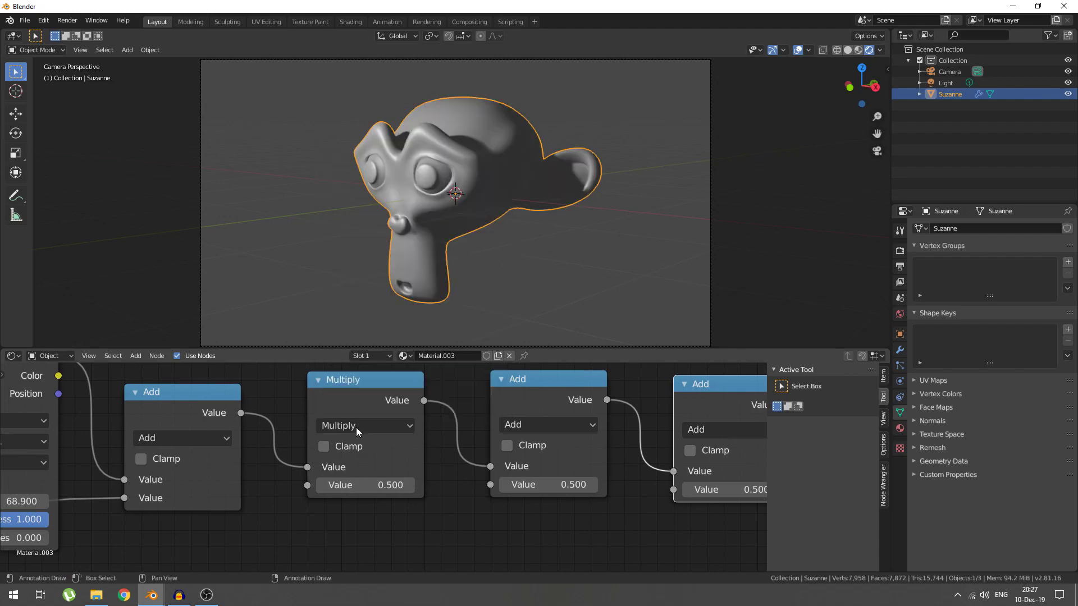
pyautogui.click(374, 487)
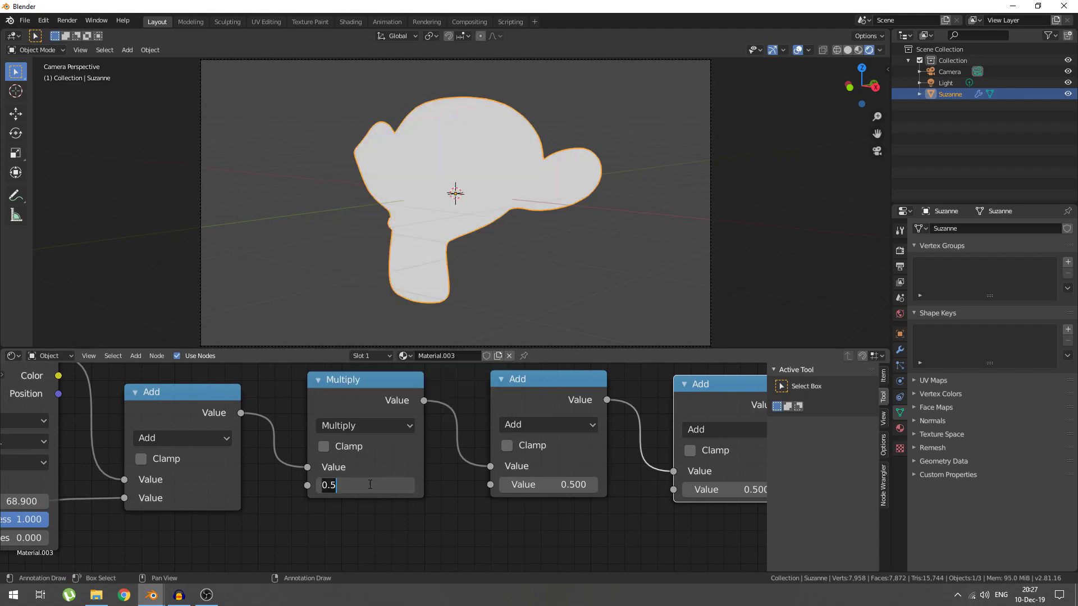
pyautogui.write('109')
pyautogui.press('Return')
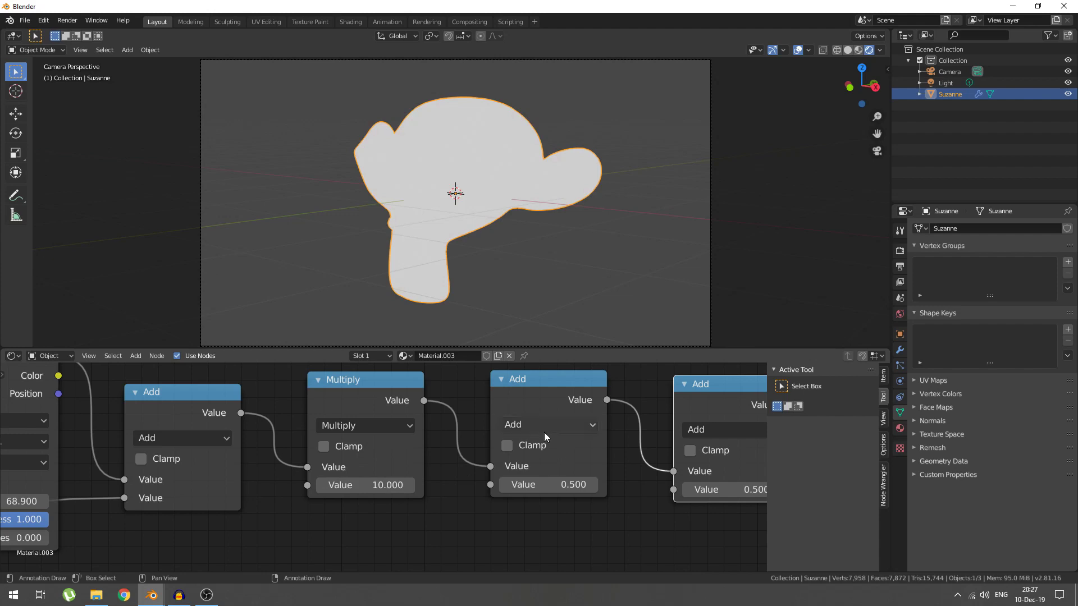
pyautogui.click(543, 431)
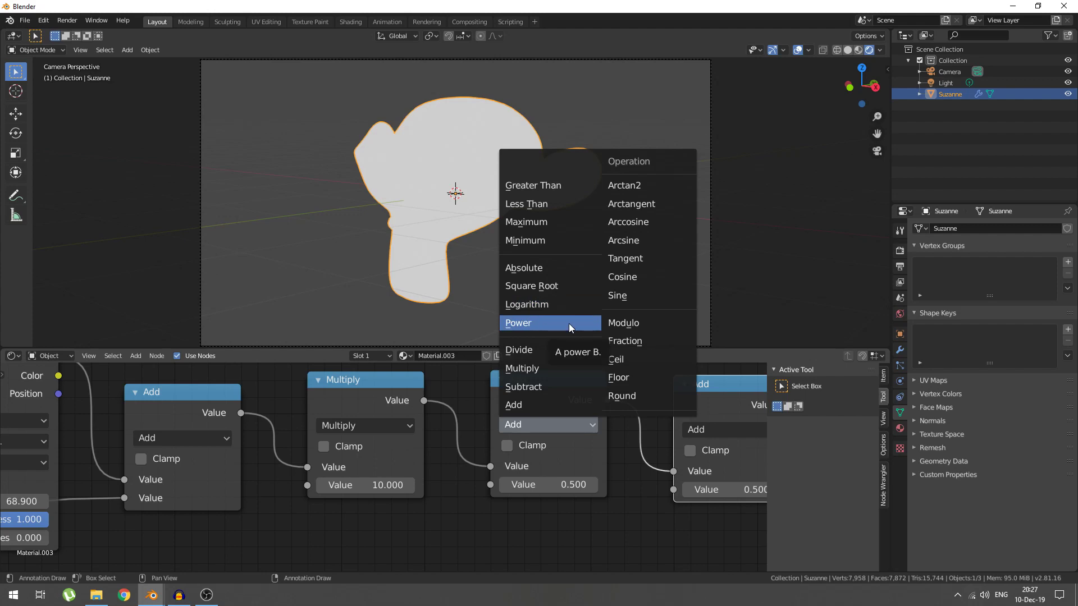
# - Set the next math node to Round and give the following node a value of 15
pyautogui.click(622, 396)
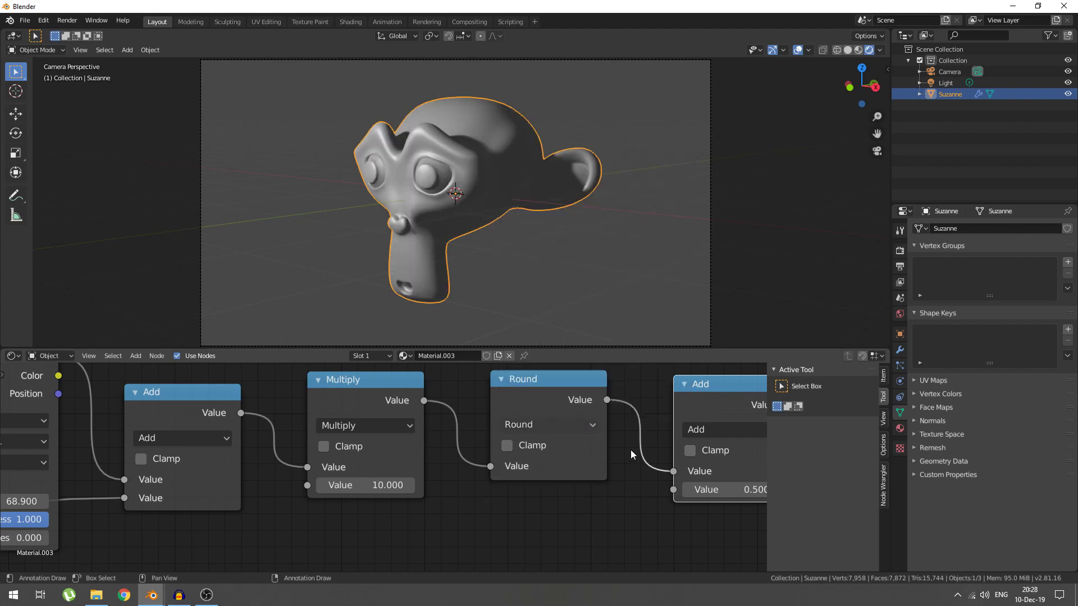
pyautogui.moveTo(631, 450); pyautogui.dragTo(528, 469, button='middle')
pyautogui.moveTo(536, 402); pyautogui.dragTo(534, 393)
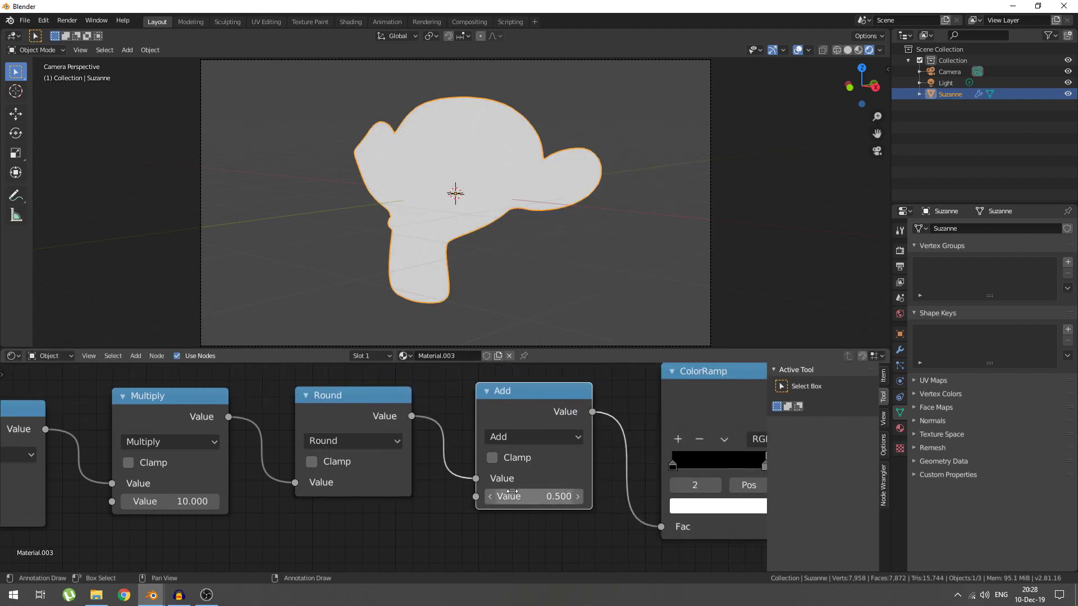
pyautogui.click(515, 493)
pyautogui.write('10')
pyautogui.press('Return')
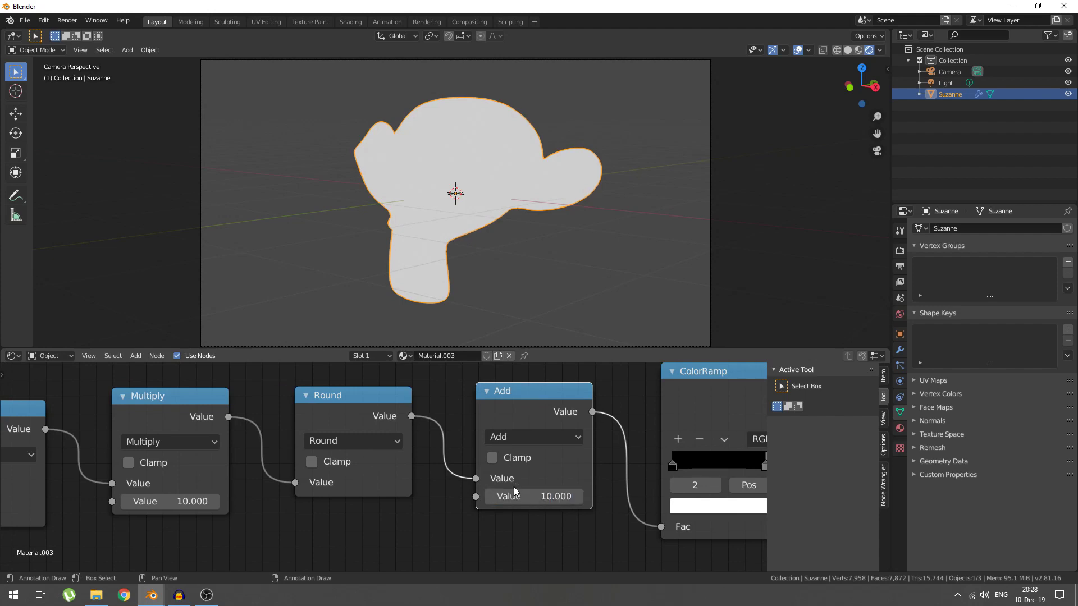
pyautogui.click(530, 499)
pyautogui.write('15')
pyautogui.press('Return')
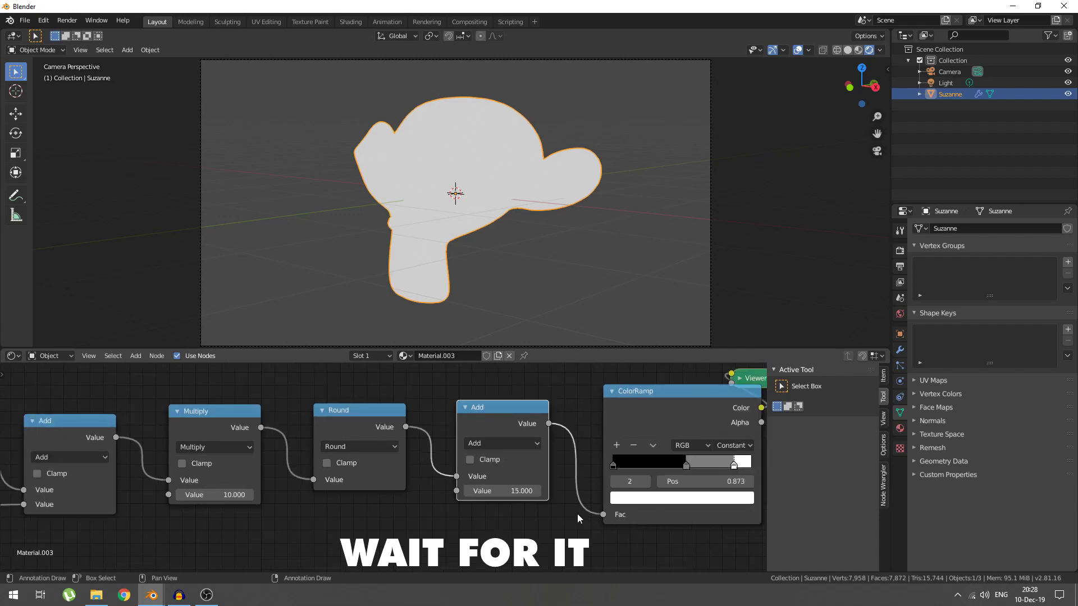
# - Switch the last math node to Divide and reposition the grey and white ramp stops
pyautogui.moveTo(686, 465); pyautogui.dragTo(638, 470)
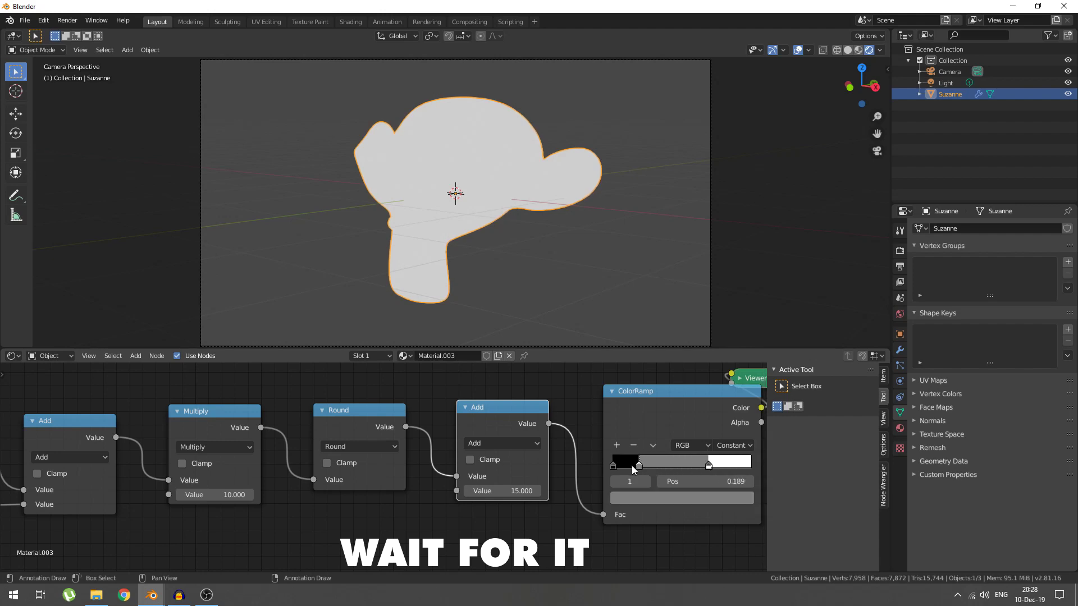
pyautogui.moveTo(710, 470); pyautogui.dragTo(643, 468)
pyautogui.click(539, 446)
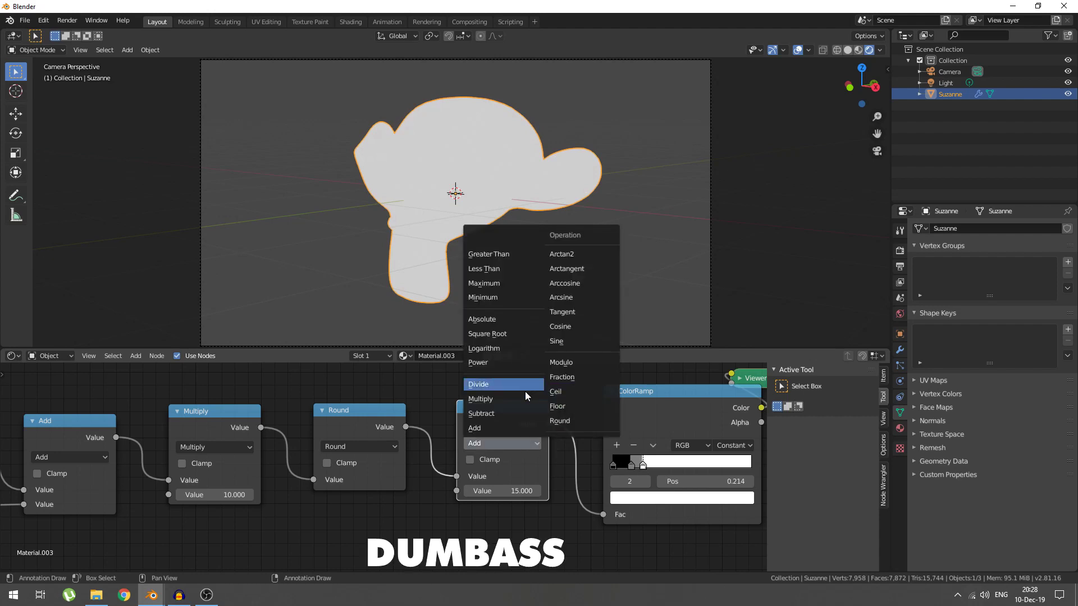
pyautogui.click(505, 385)
pyautogui.moveTo(627, 466)
pyautogui.mouseDown()
pyautogui.moveTo(616, 467)
pyautogui.moveTo(707, 466)
pyautogui.mouseUp()
# - Move the grey ramp stop to 0.420, checking Suzanne through the scene camera
pyautogui.scroll(3, 483, 223)
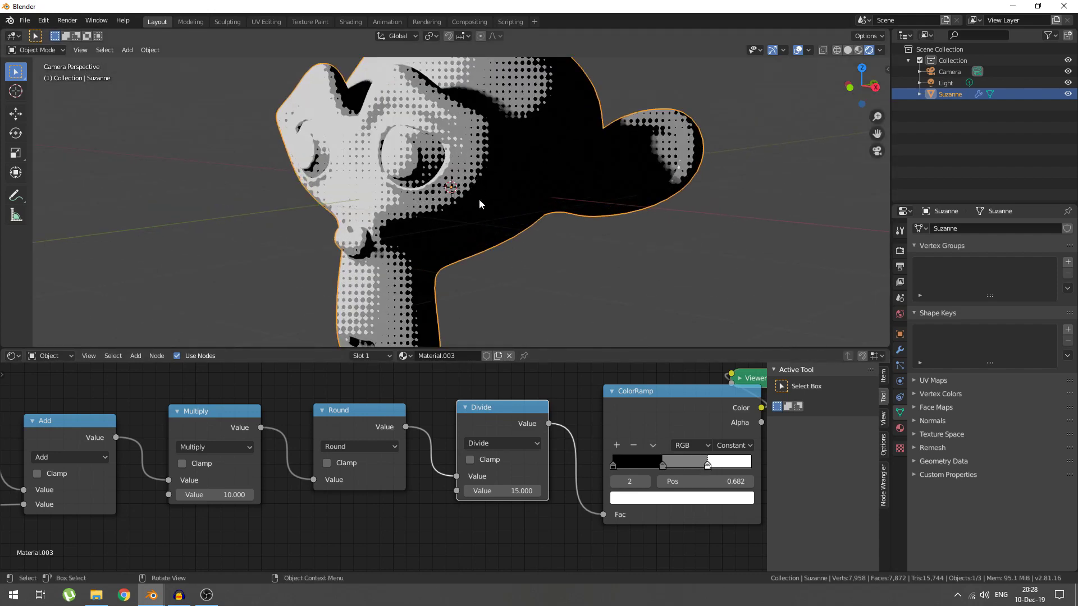
pyautogui.scroll(-4, 585, 319)
pyautogui.moveTo(585, 319); pyautogui.dragTo(633, 309, button='middle')
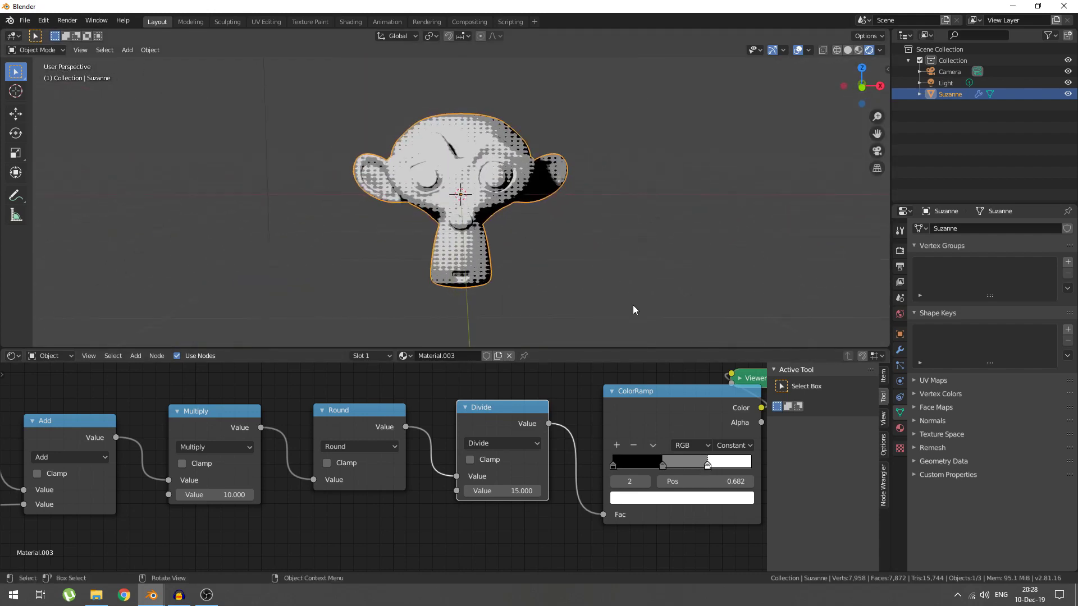
pyautogui.press('KP_0')
pyautogui.scroll(3, 538, 244)
pyautogui.scroll(-5, 531, 219)
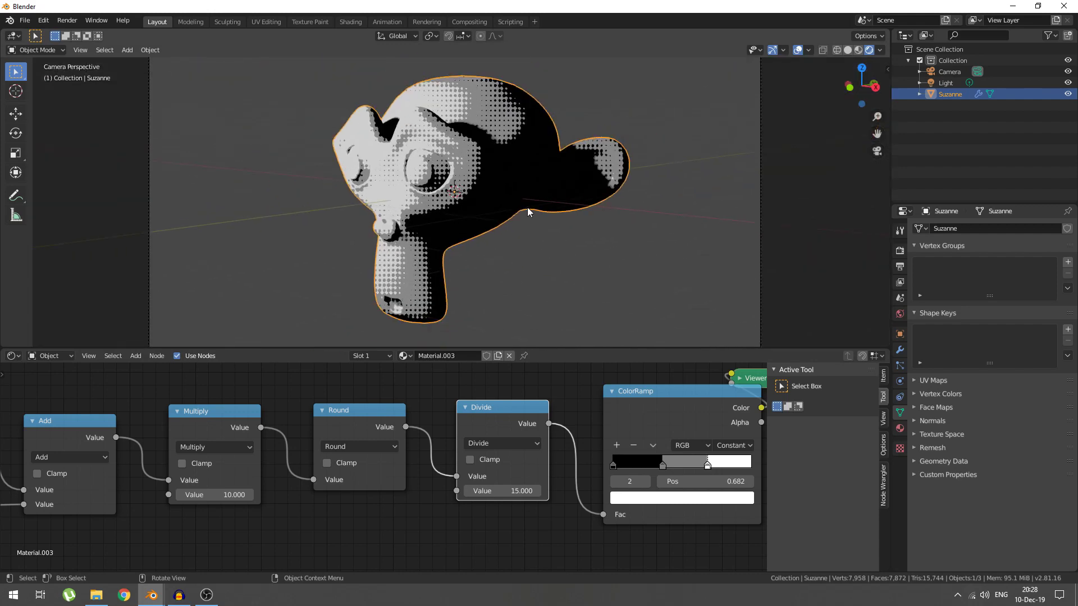
pyautogui.scroll(-2, 525, 219)
pyautogui.scroll(5, 435, 225)
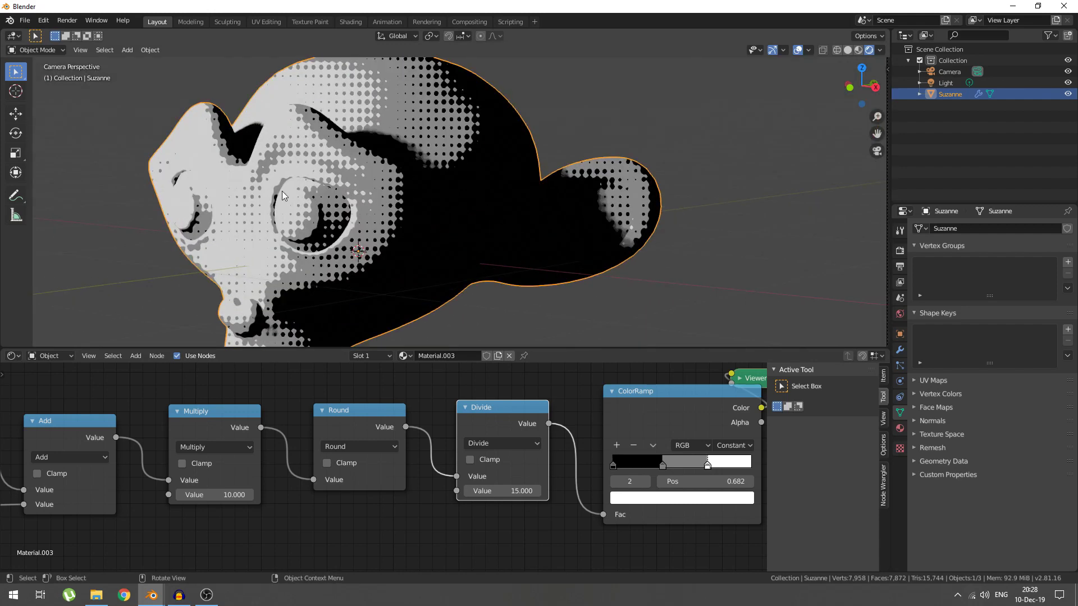
pyautogui.scroll(-5, 282, 195)
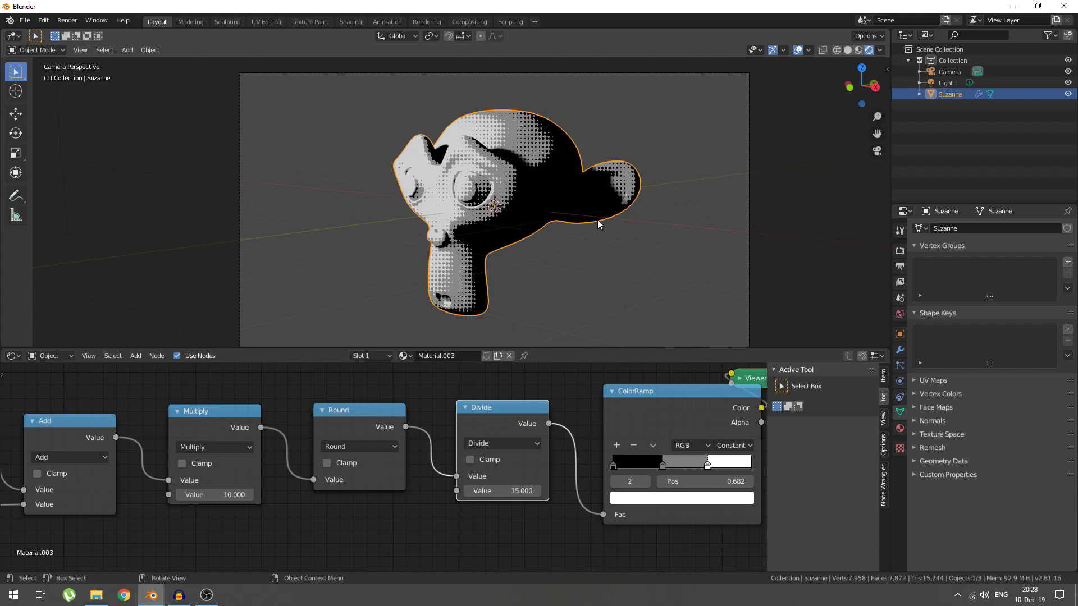
pyautogui.moveTo(663, 466); pyautogui.dragTo(719, 468)
# - Tint the darkest ramp stop dark red
pyautogui.keyDown('shift'); pyautogui.moveTo(588, 264); pyautogui.dragTo(480, 261, button='middle'); pyautogui.keyUp('shift')
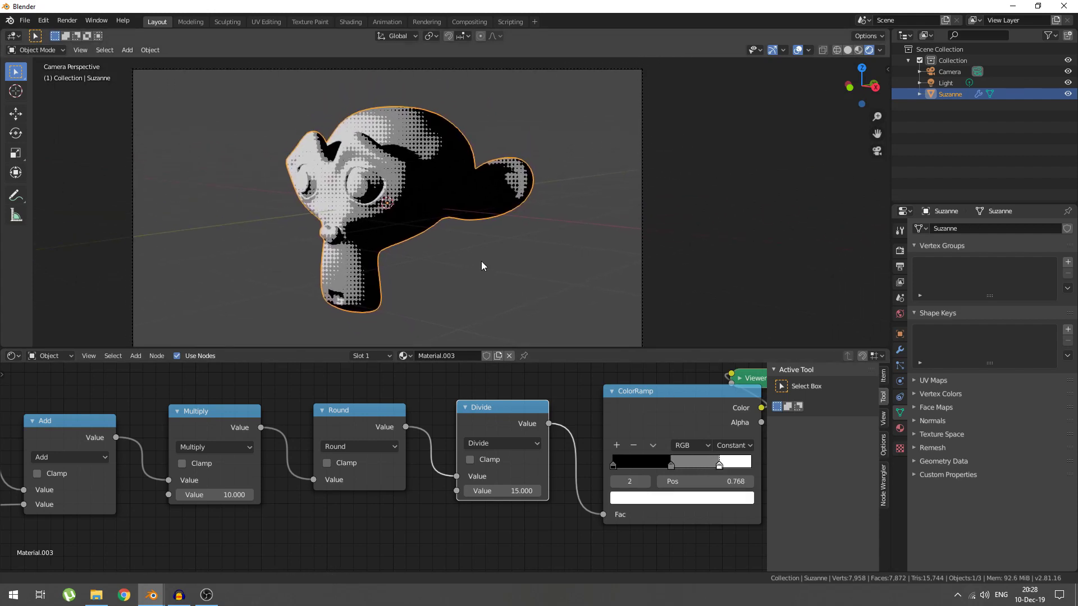
pyautogui.click(613, 466)
pyautogui.click(650, 499)
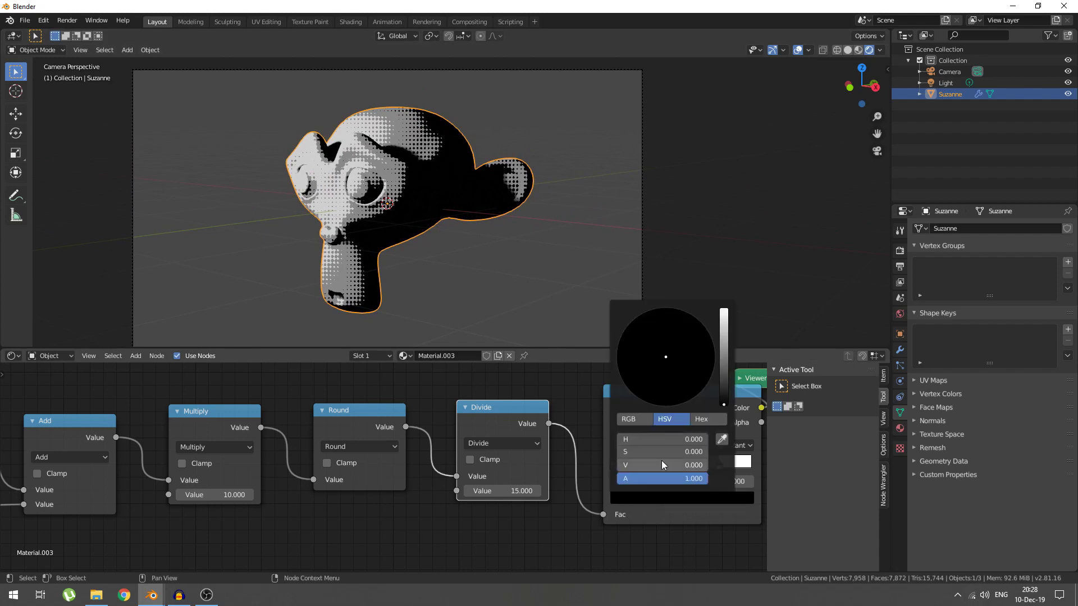
pyautogui.moveTo(724, 400); pyautogui.dragTo(723, 381)
pyautogui.moveTo(663, 439); pyautogui.dragTo(684, 451)
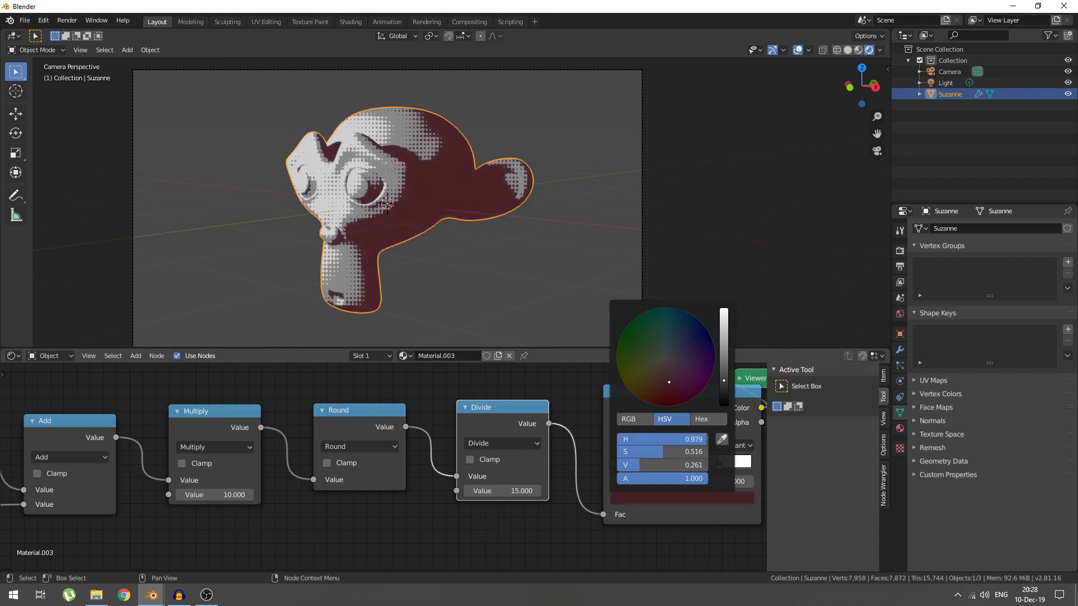
# - Make the middle ramp stop reddish-orange and the brightest stop yellow
pyautogui.click(671, 464)
pyautogui.click(676, 494)
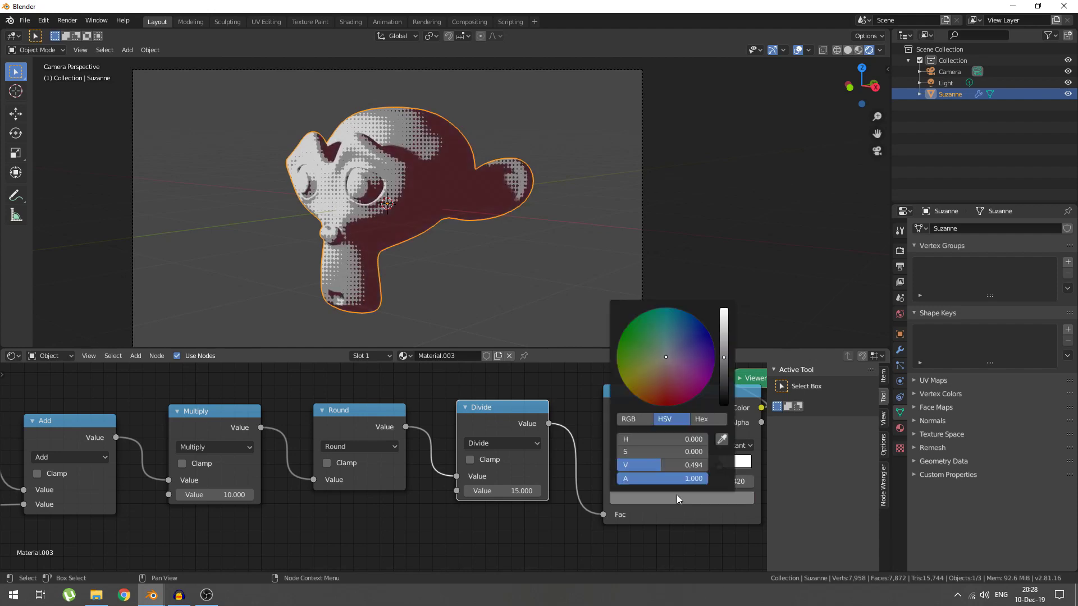
pyautogui.moveTo(665, 366); pyautogui.dragTo(641, 377)
pyautogui.click(719, 464)
pyautogui.click(702, 500)
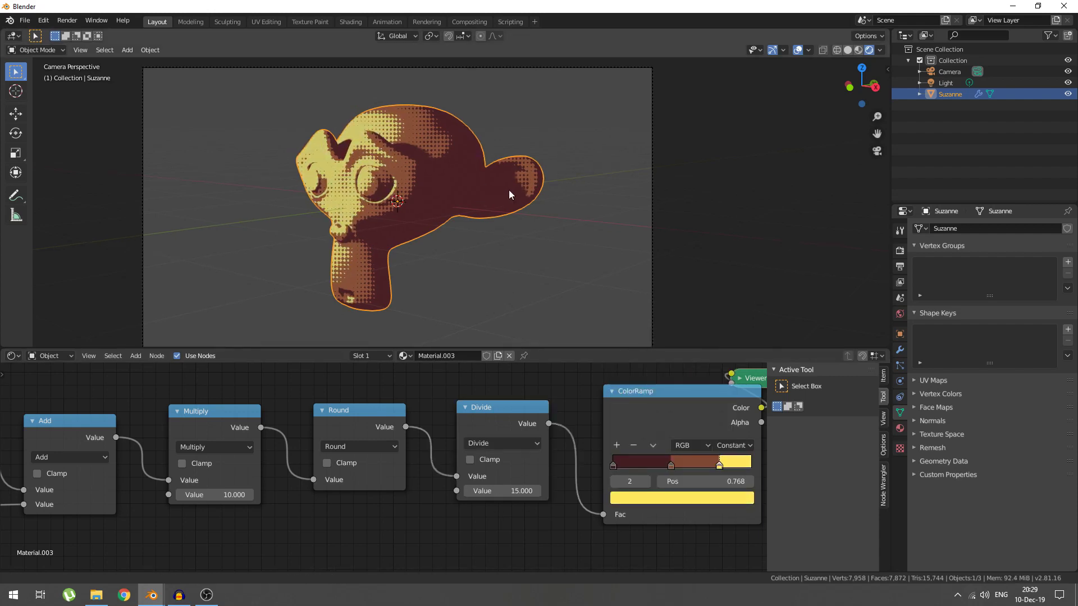
pyautogui.keyDown('shift'); pyautogui.moveTo(509, 189); pyautogui.dragTo(528, 182, button='middle'); pyautogui.keyUp('shift')
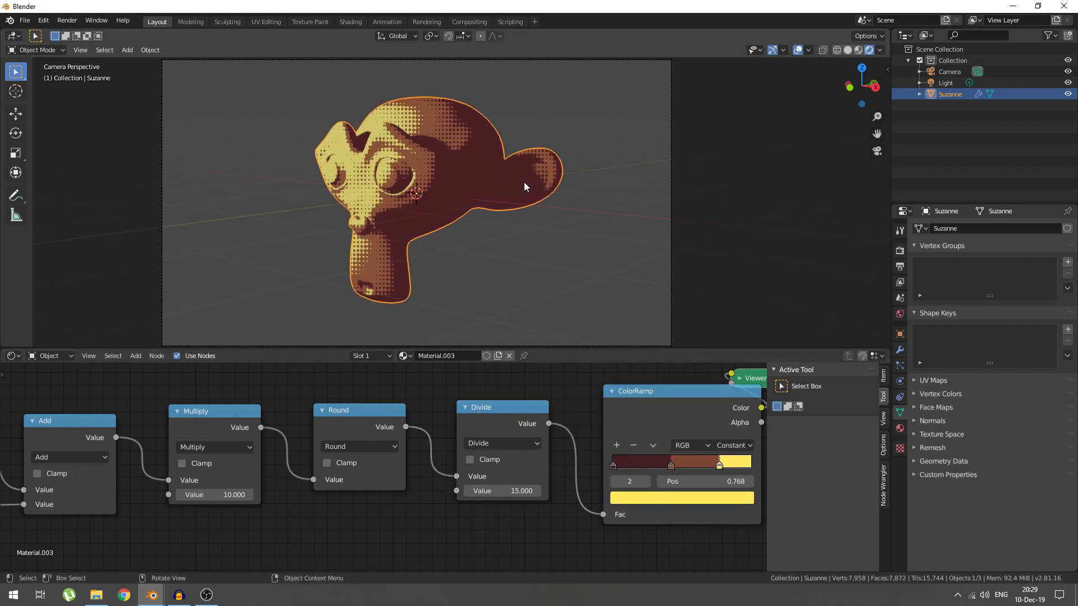
# - Render Suzanne with F12 to view the dark red, orange and yellow halftone dots with black outline
pyautogui.press('F12')
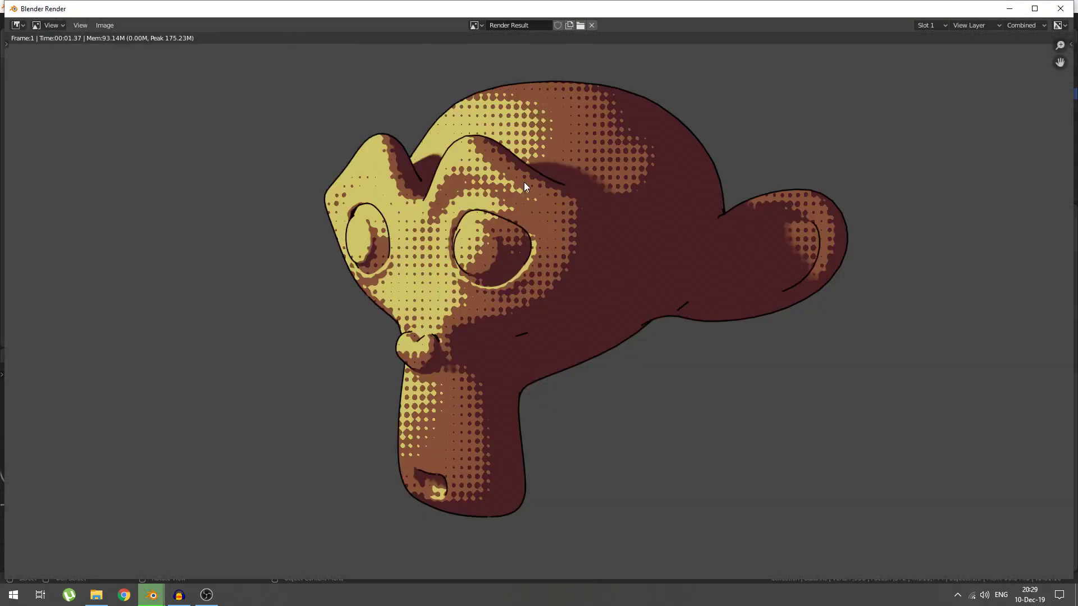